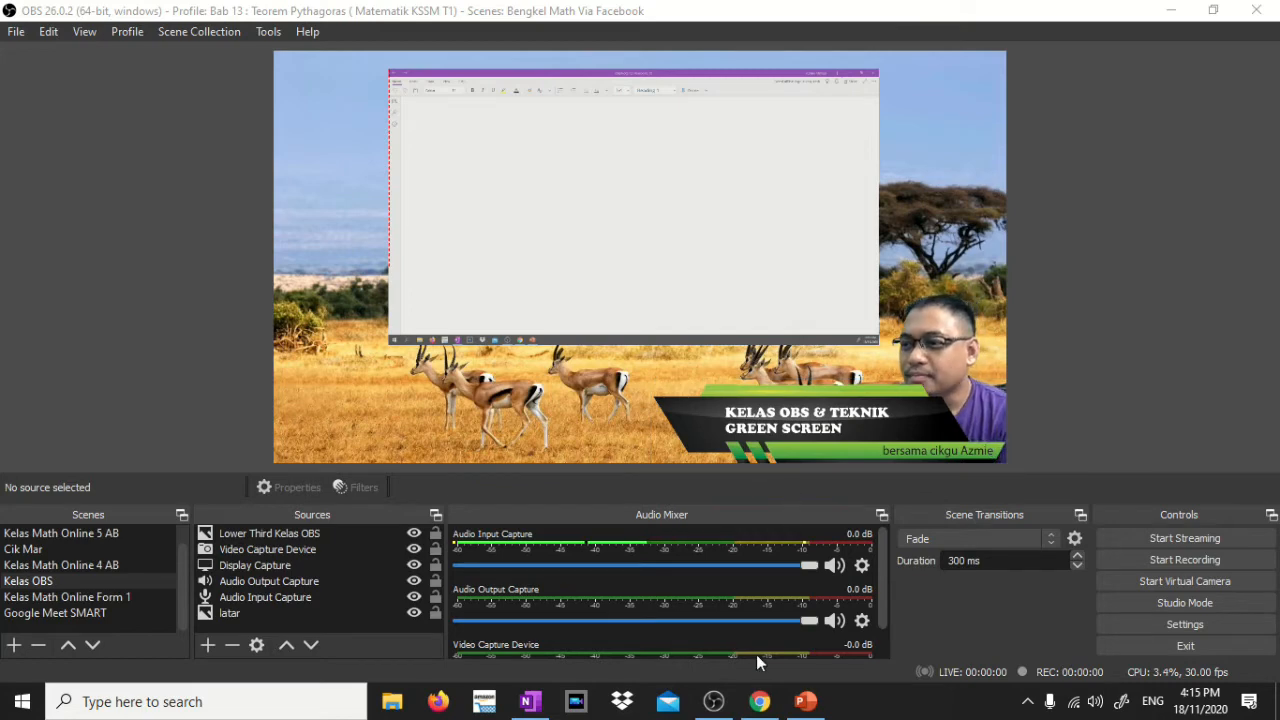
- Switch to Google Chrome and search Google for Open Broadcaster Software
mouse_move(756, 705)
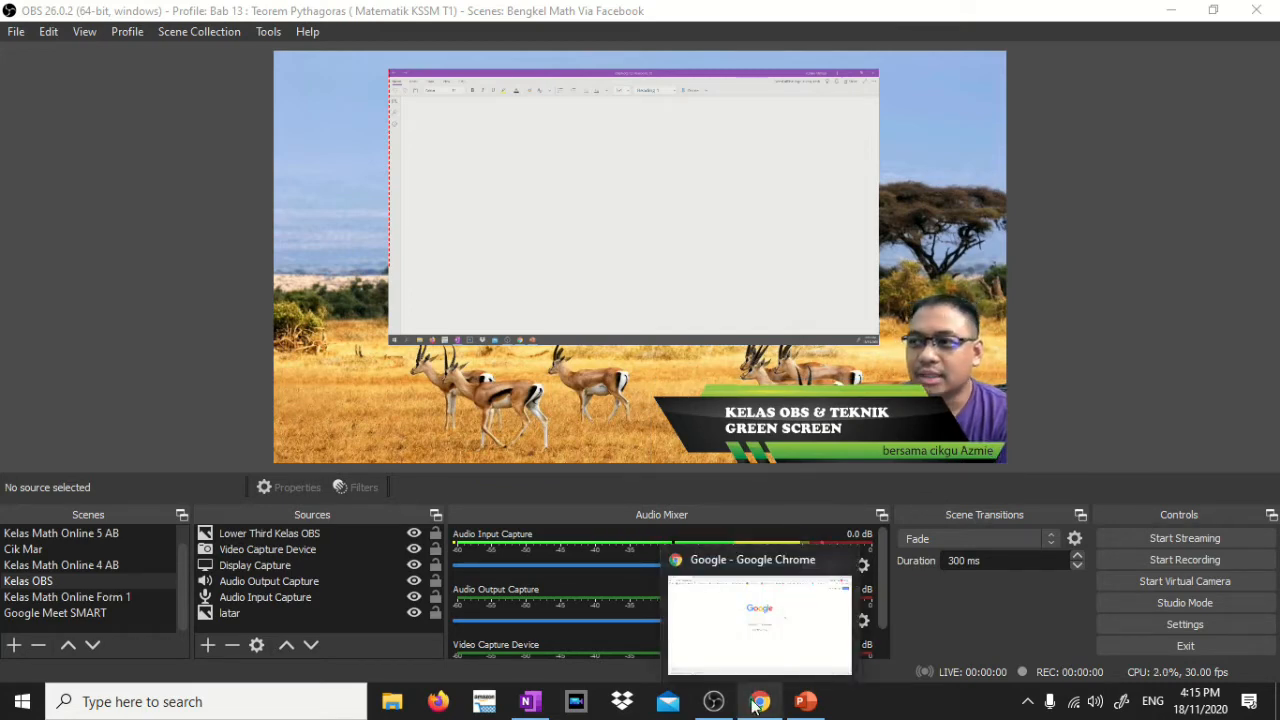
left_click(756, 705)
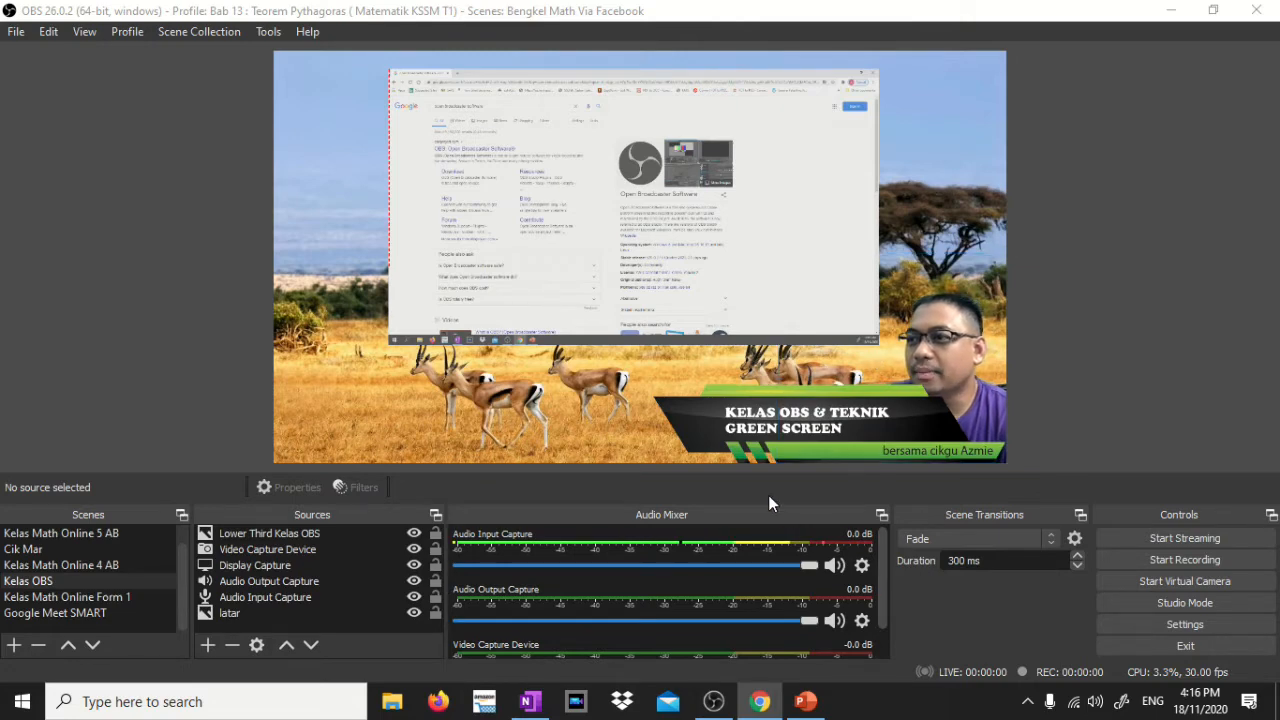
- Minimize OBS Studio to show its desktop shortcut and bring OBS Studio back into view
mouse_move(713, 703)
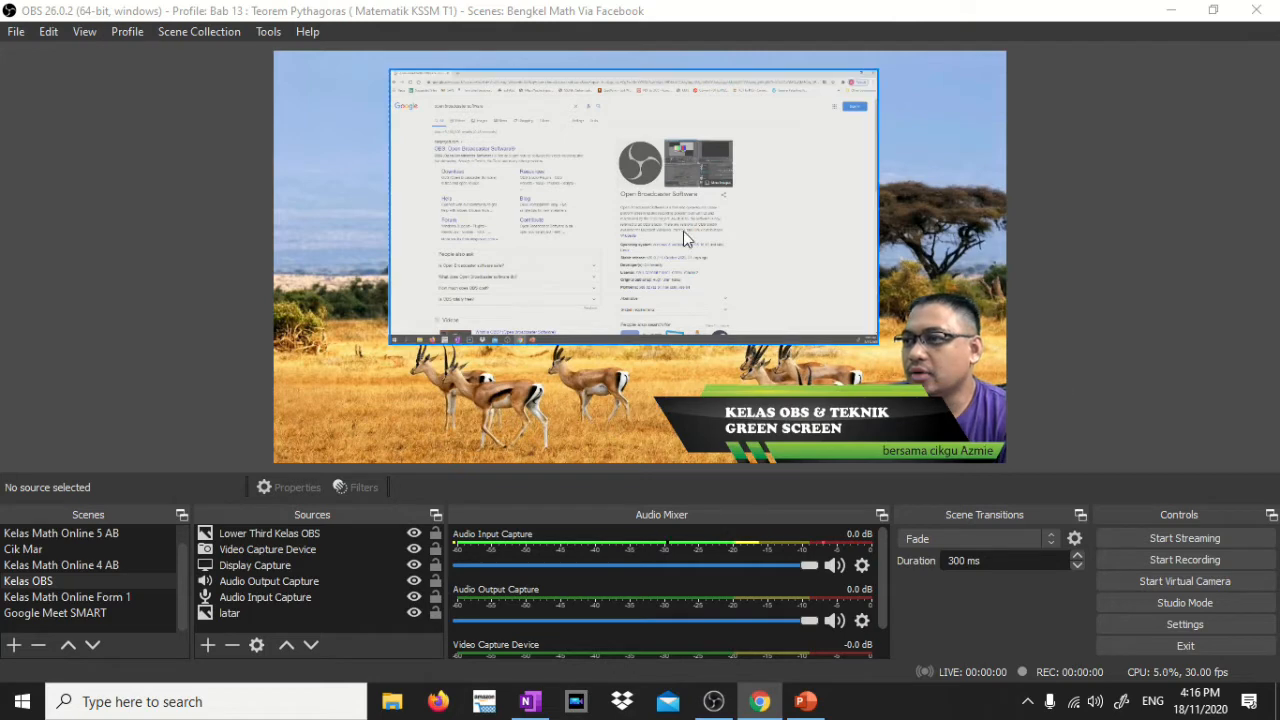
left_click(1170, 14)
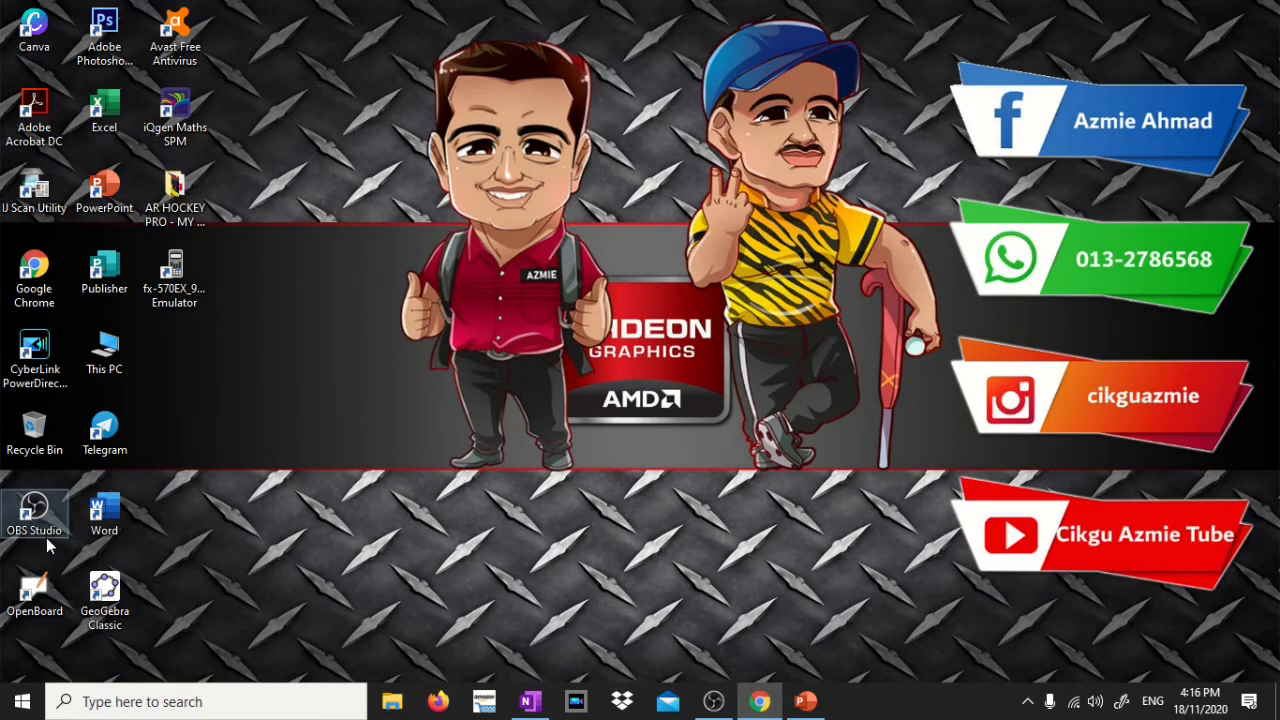
left_click(711, 708)
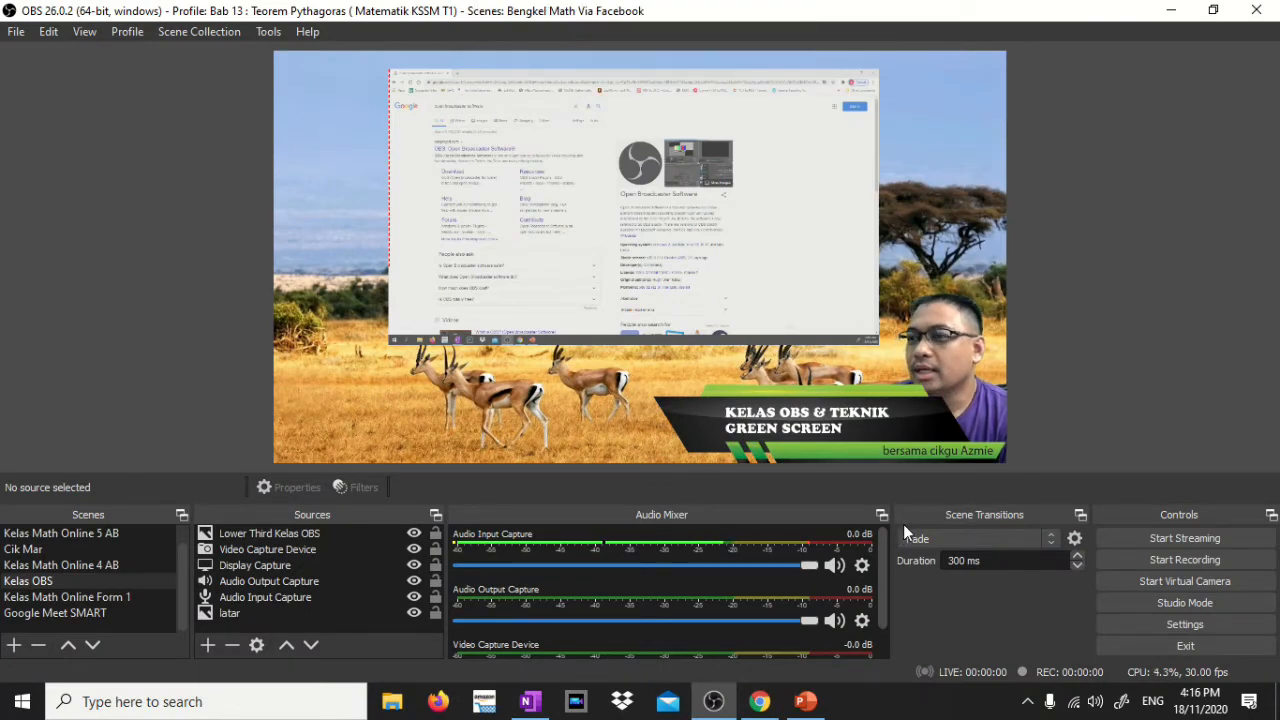
- Show the blank OneNote page in the display capture and select the Kelas OBS scene
left_click(530, 701)
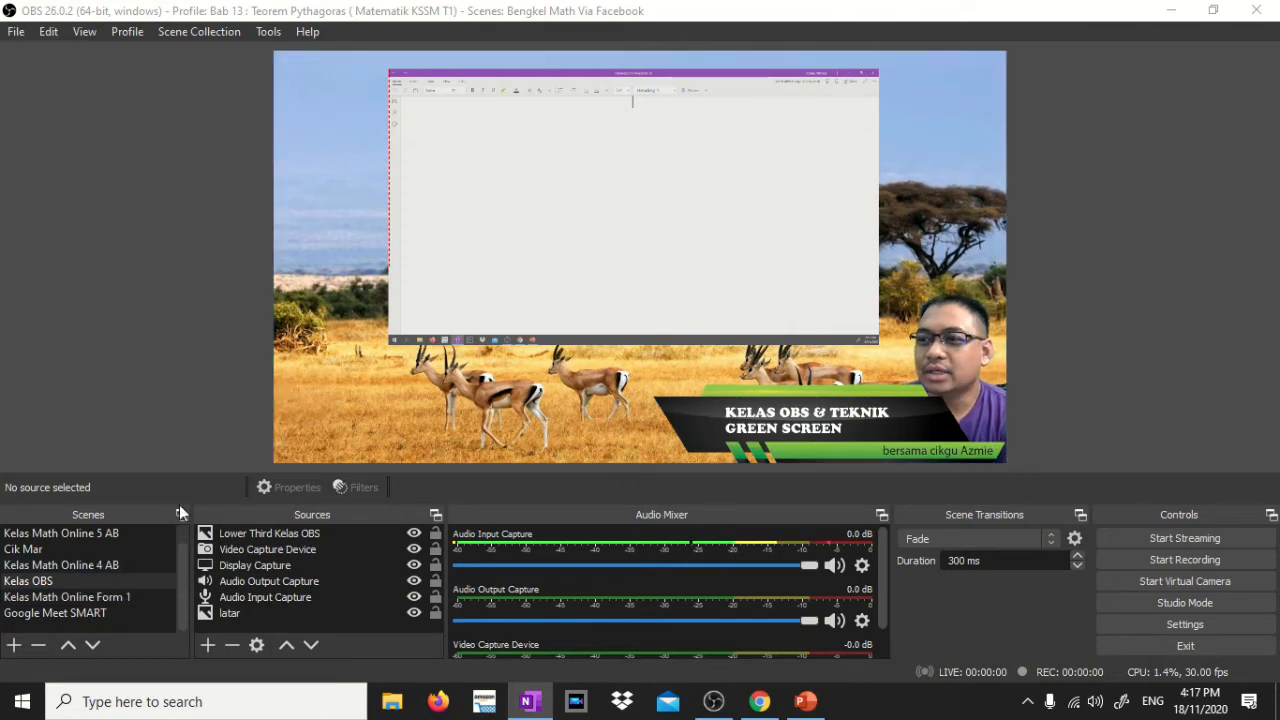
left_click(44, 582)
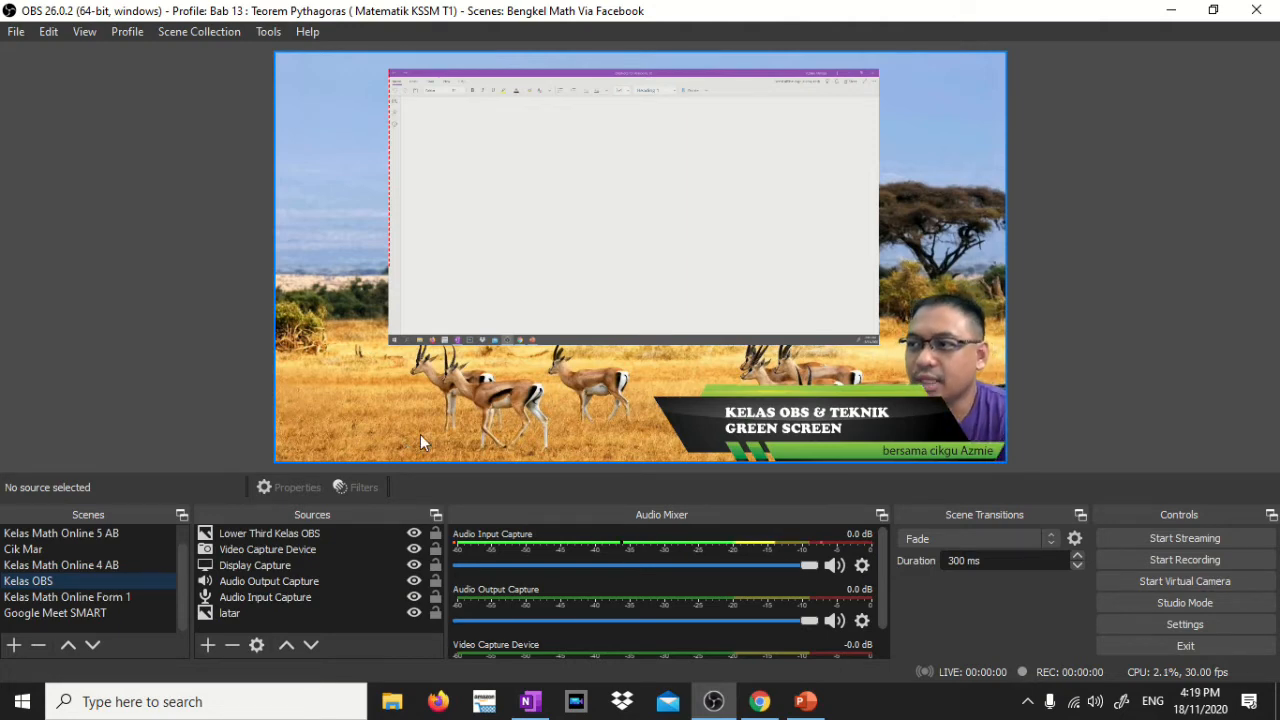
- Add the existing Video Capture Device as another source in the Kelas OBS scene and move it to the canvas's lower-left area
left_click(926, 344)
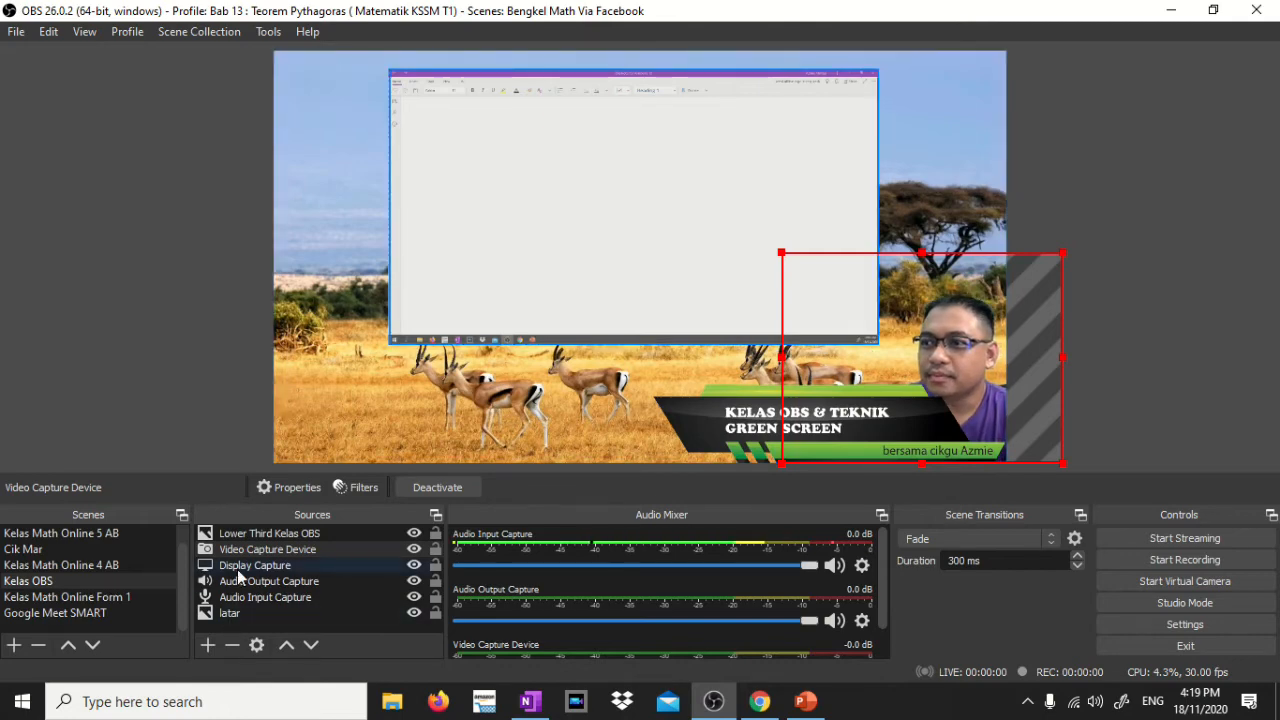
left_click(206, 646)
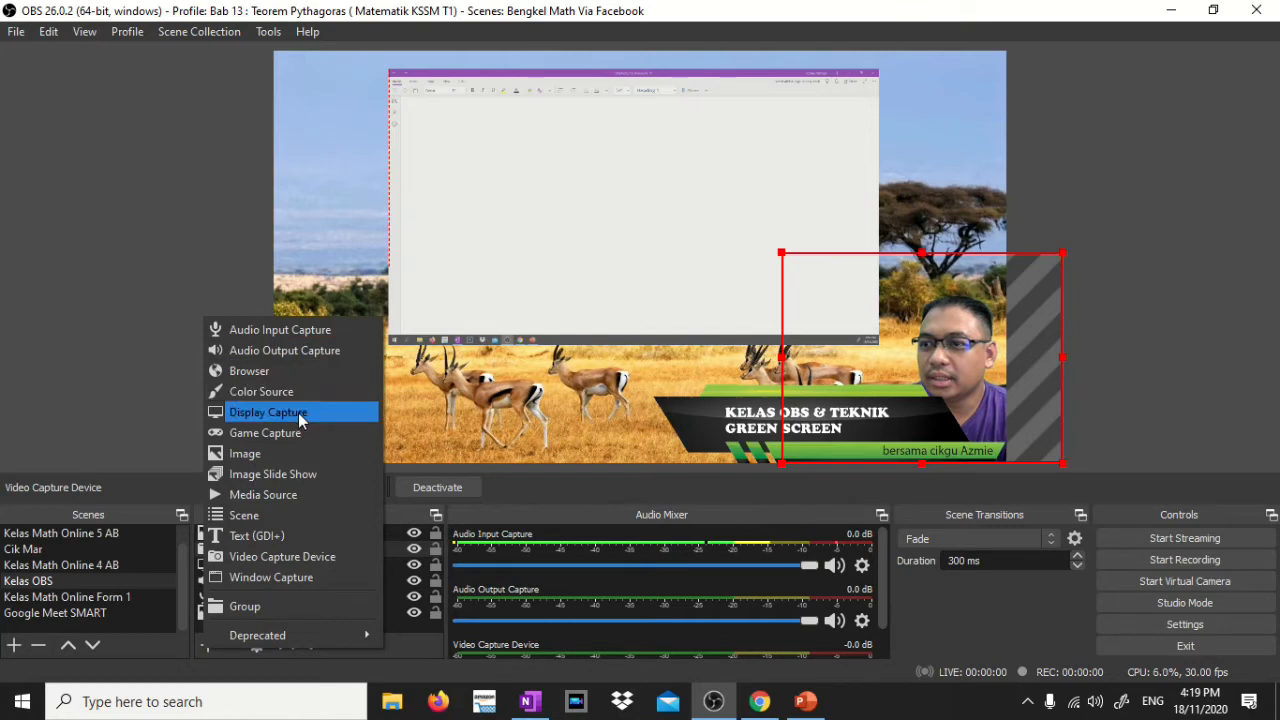
left_click(276, 558)
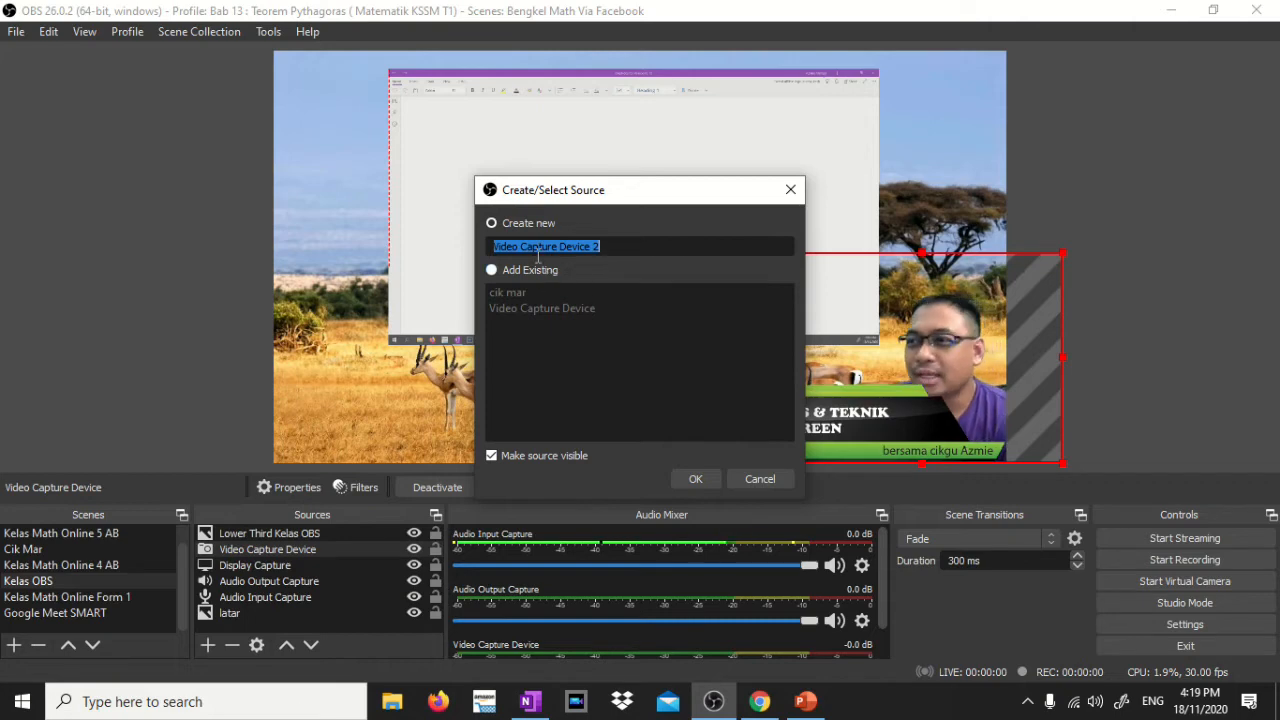
left_click(493, 271)
left_click(538, 311)
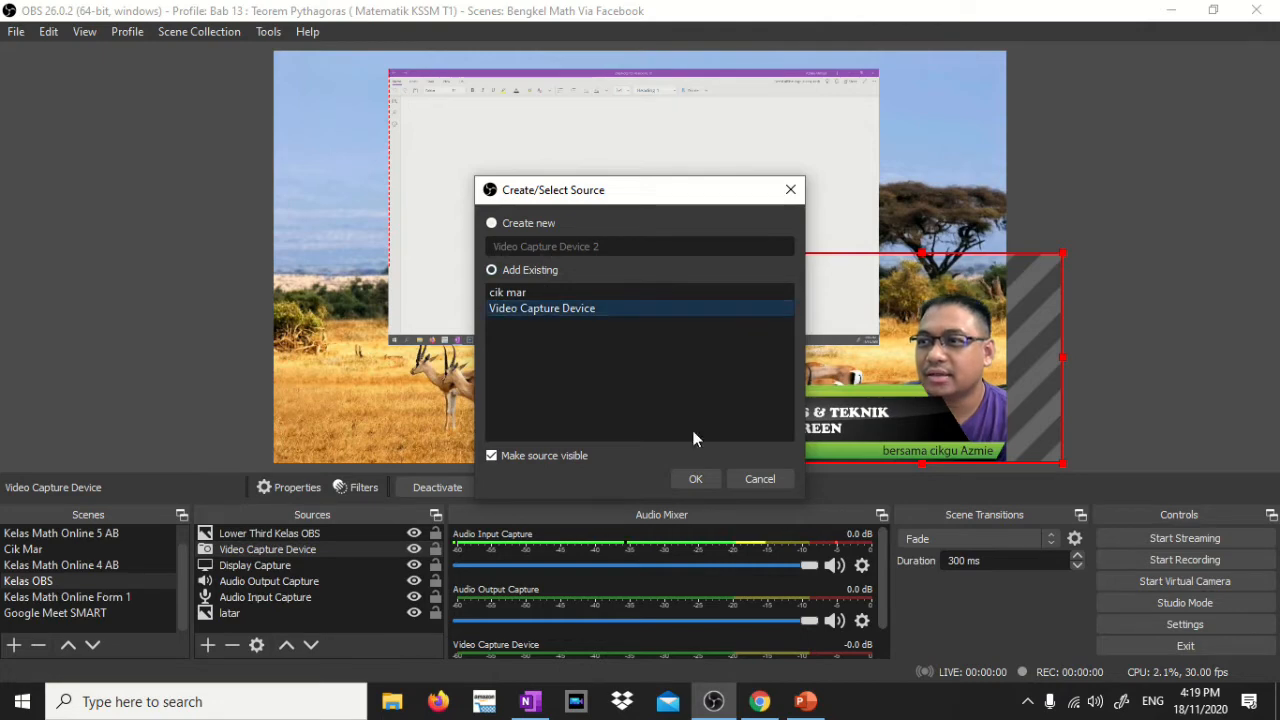
left_click(694, 479)
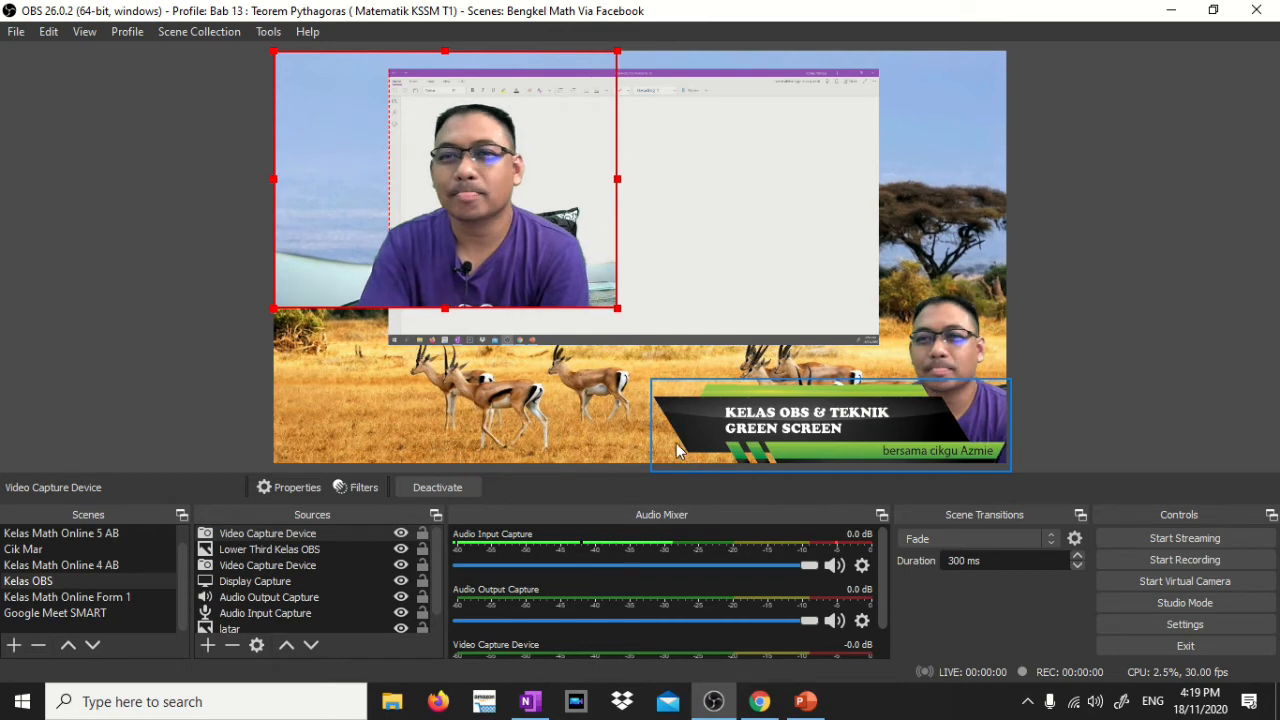
left_click_drag(491, 219, 502, 429)
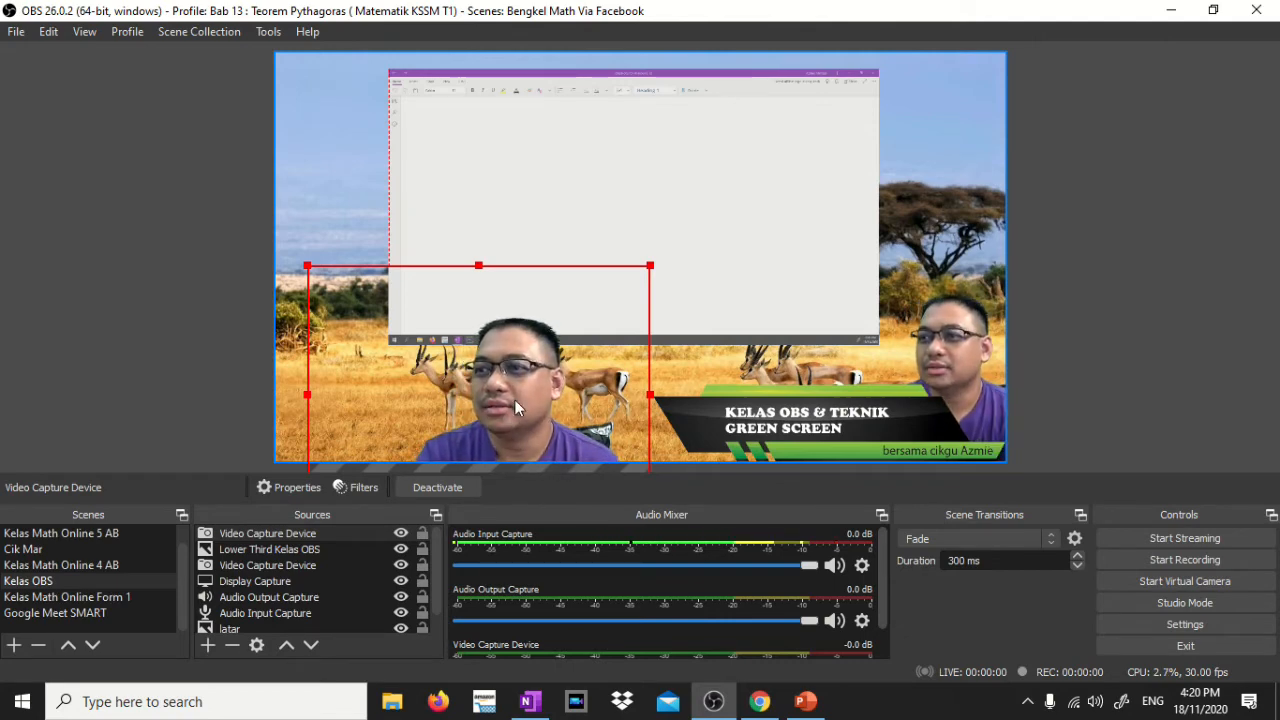
- Remove the duplicate Video Capture Device source from the Kelas OBS scene
left_click(232, 645)
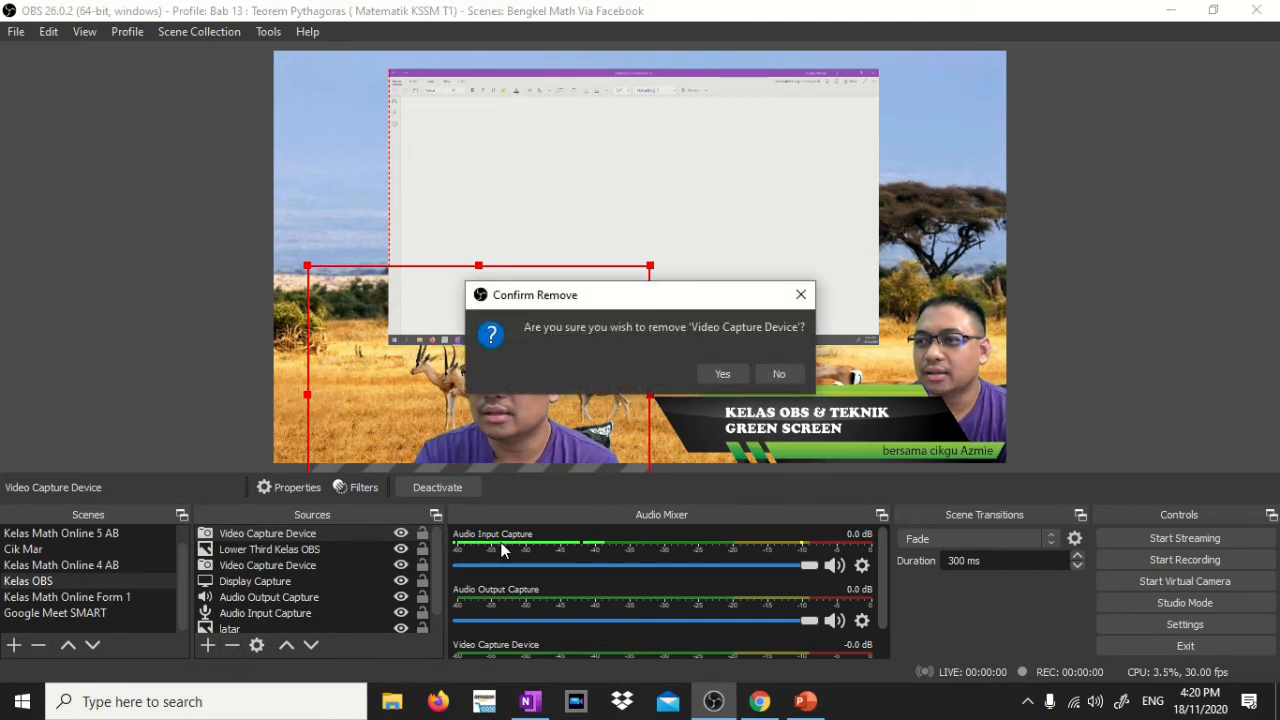
left_click(709, 372)
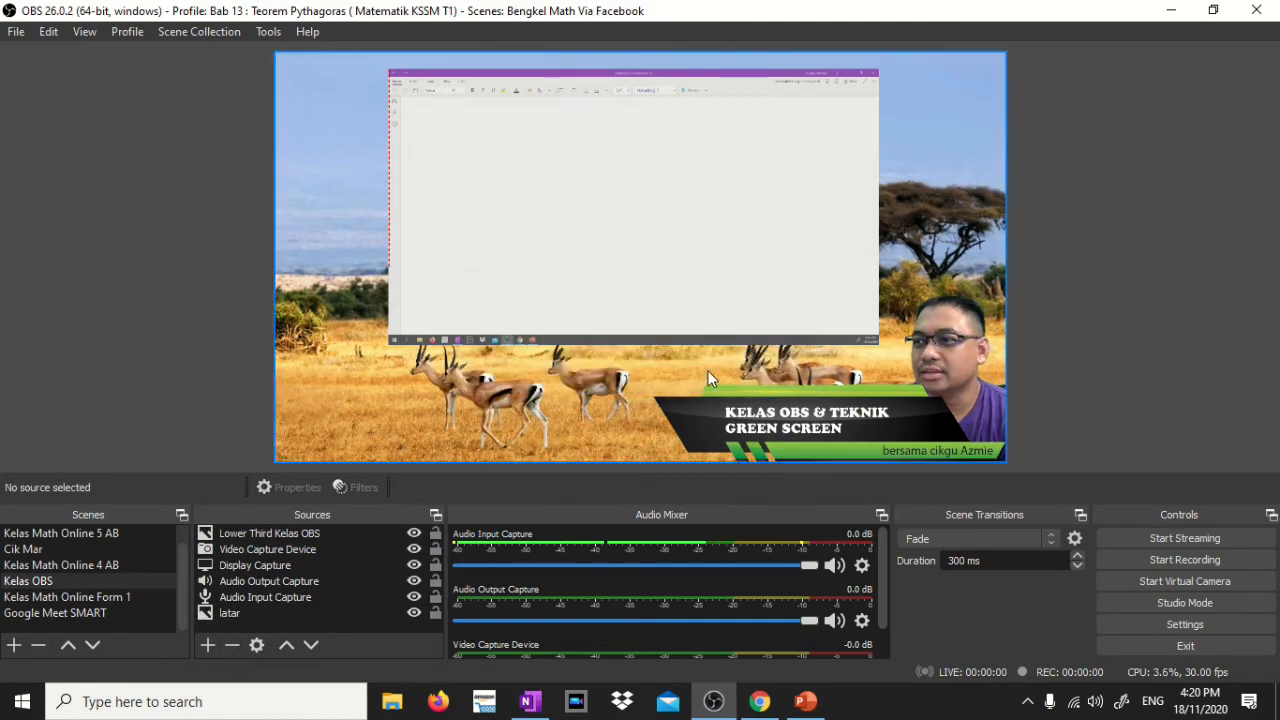
- Review the camera devices offered in the webcam source's properties and leave without changing anything
left_click(938, 372)
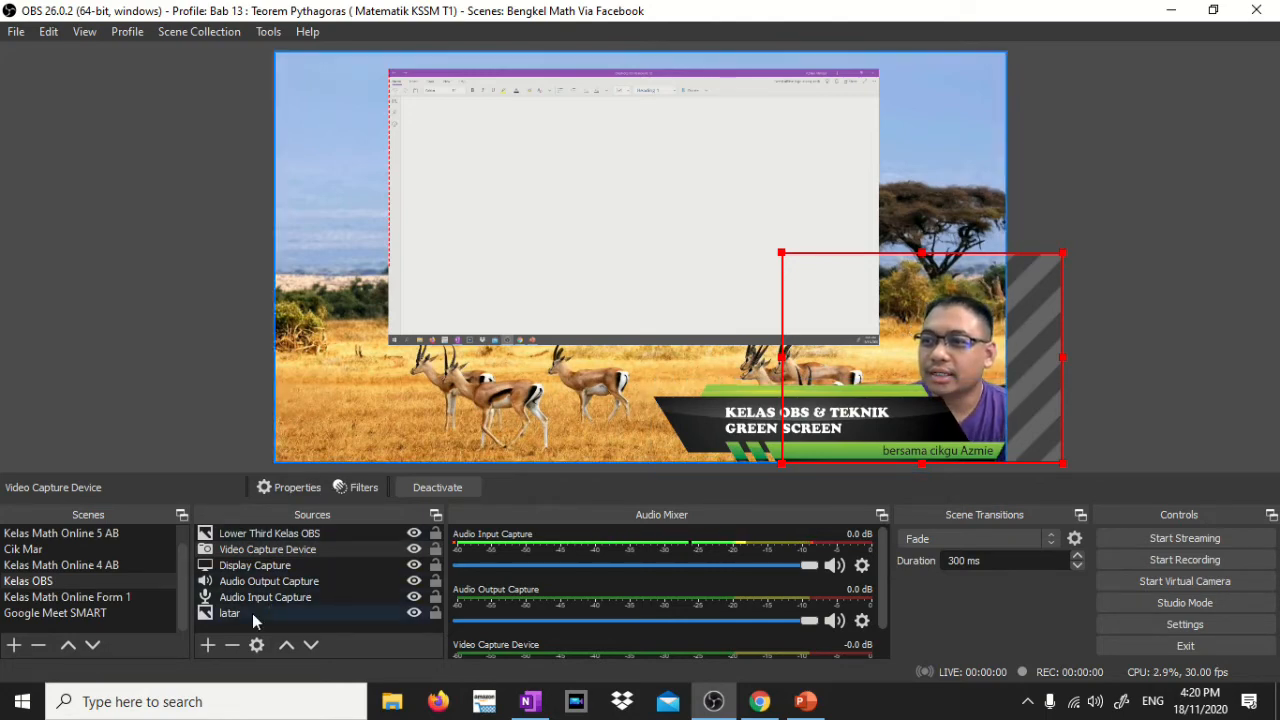
double_click(276, 556)
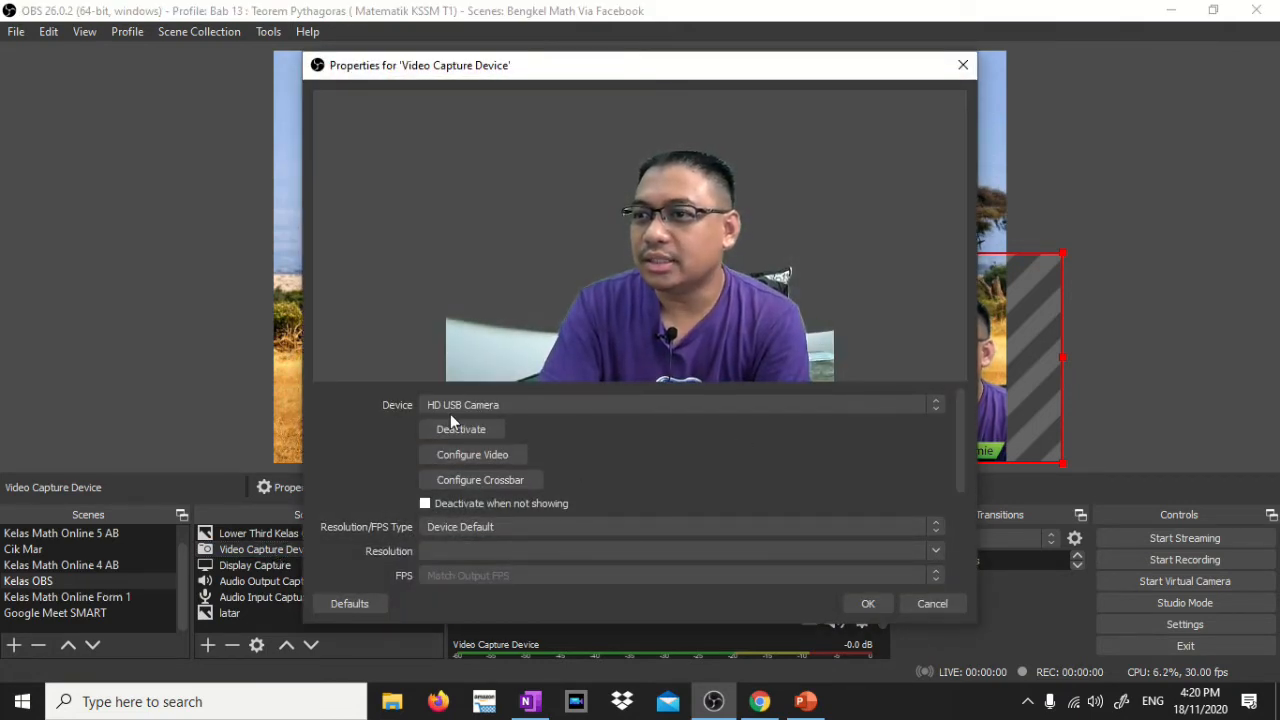
left_click(936, 405)
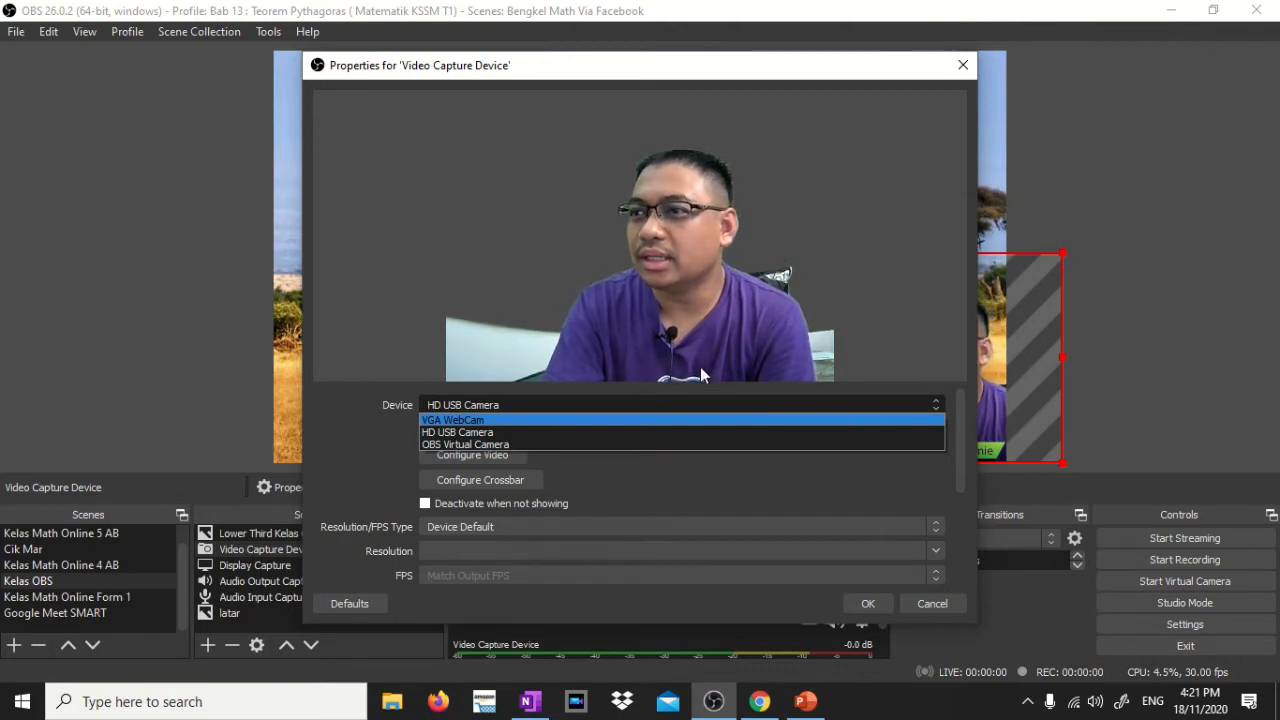
left_click(875, 327)
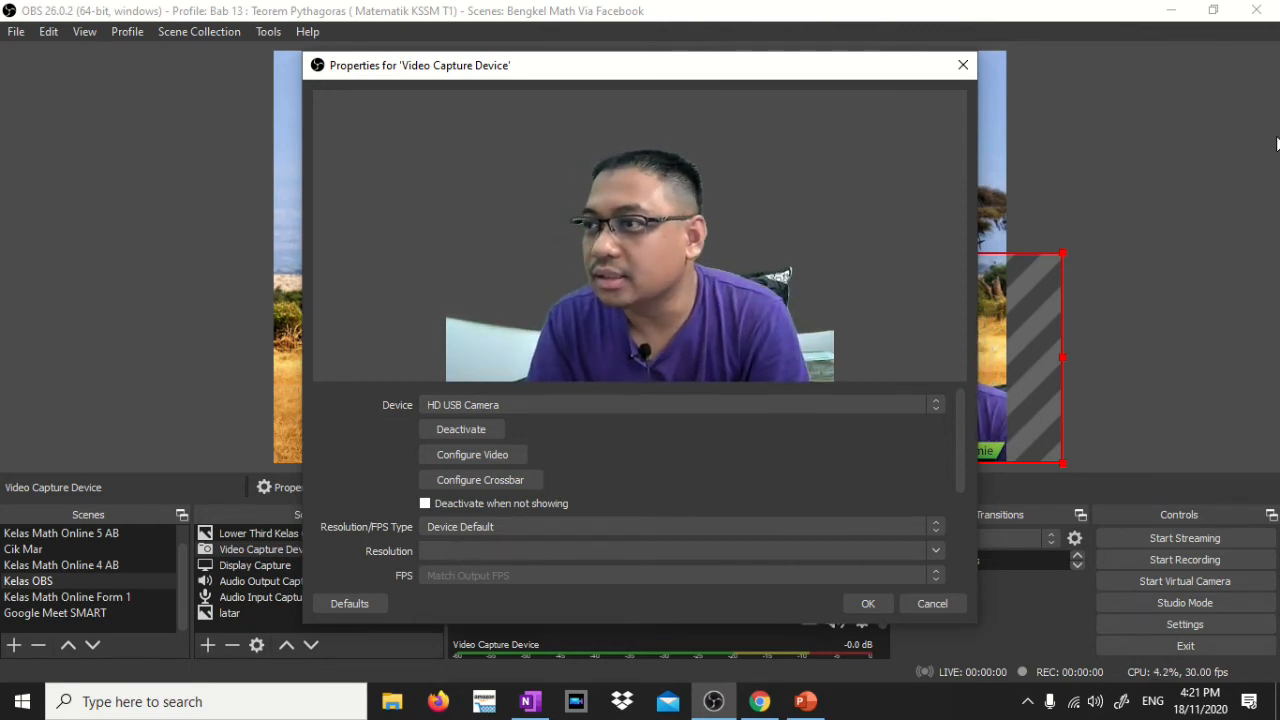
left_click(935, 607)
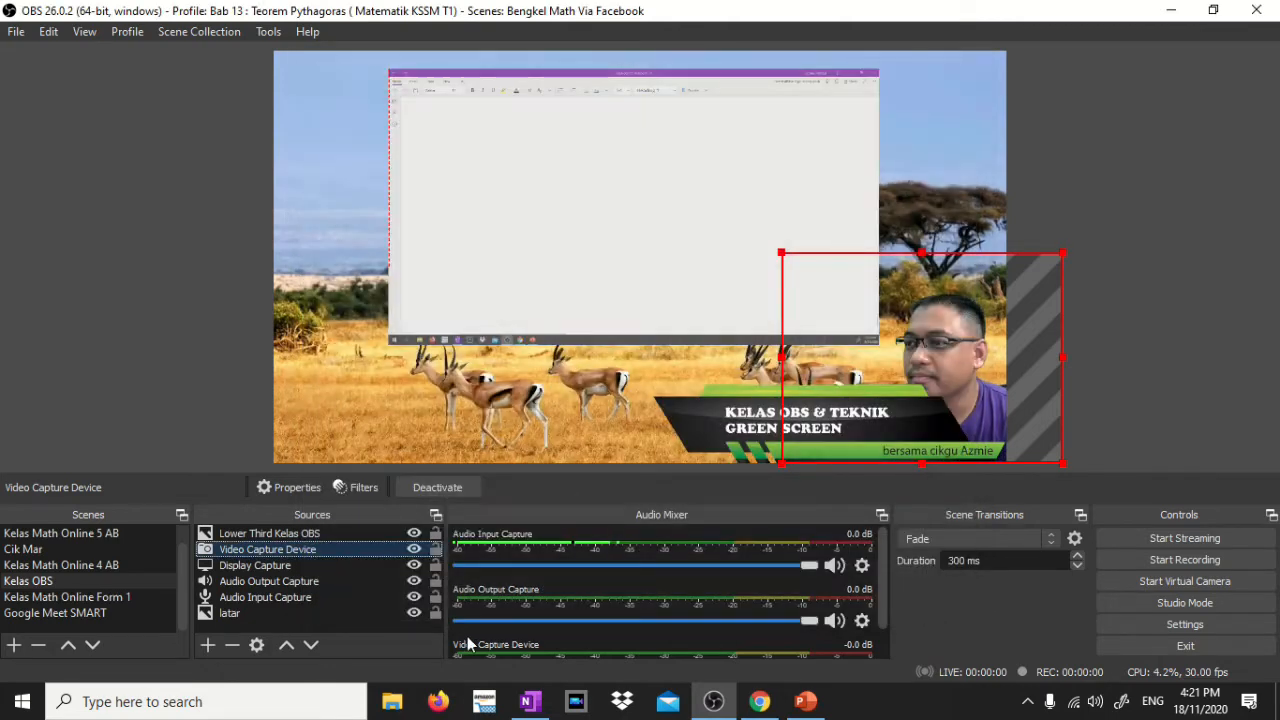
- Open the filters of the Video Capture Device and examine the available audio/video filter types and the Chroma Key settings
right_click(265, 552)
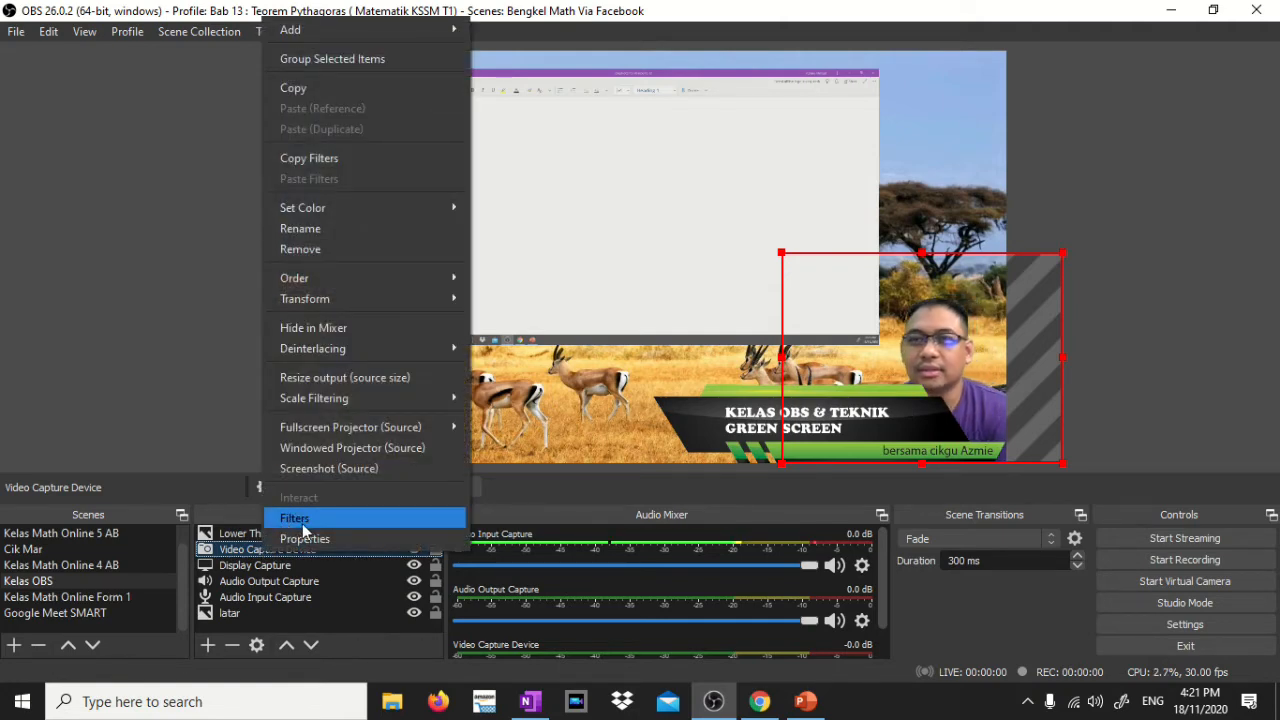
left_click(302, 523)
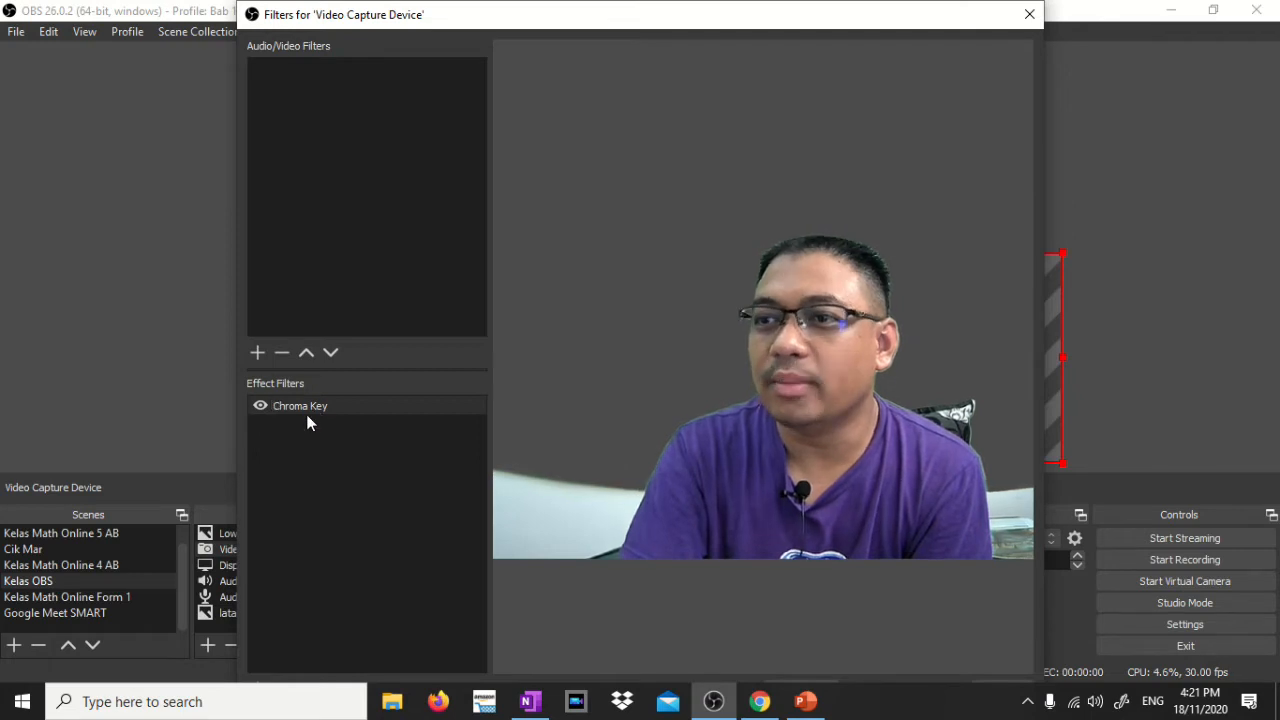
left_click(257, 352)
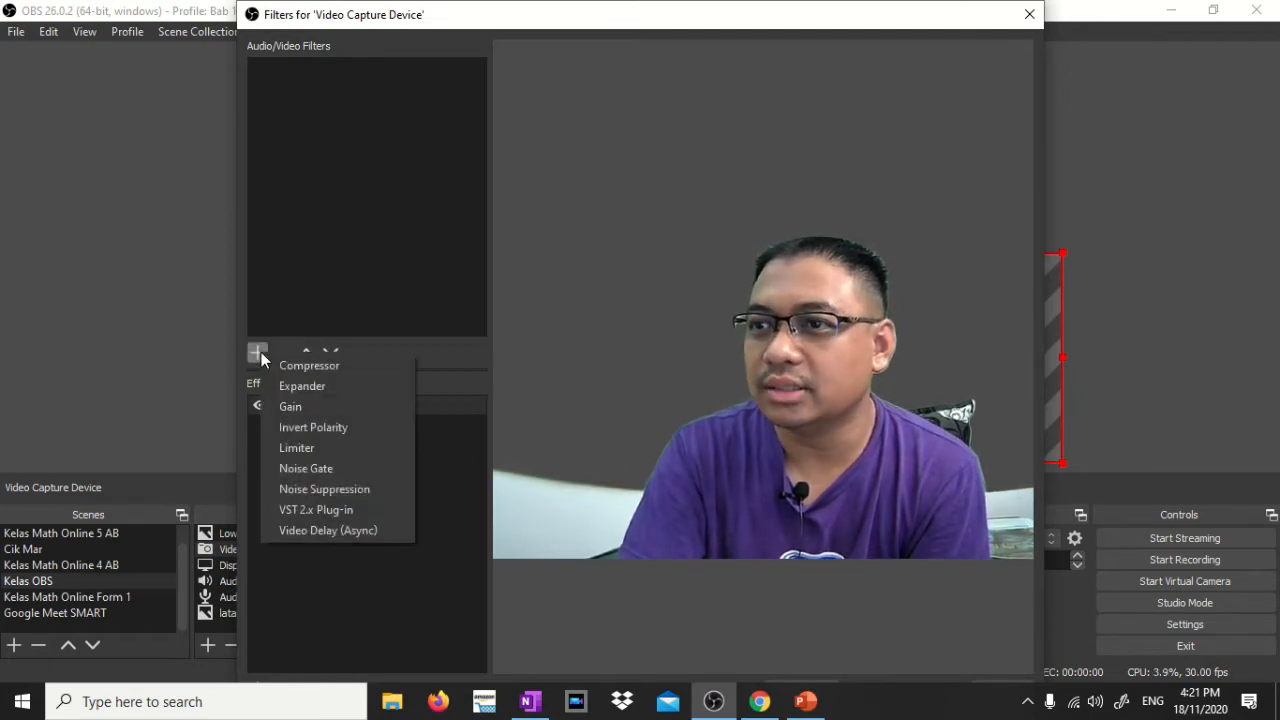
left_click(459, 455)
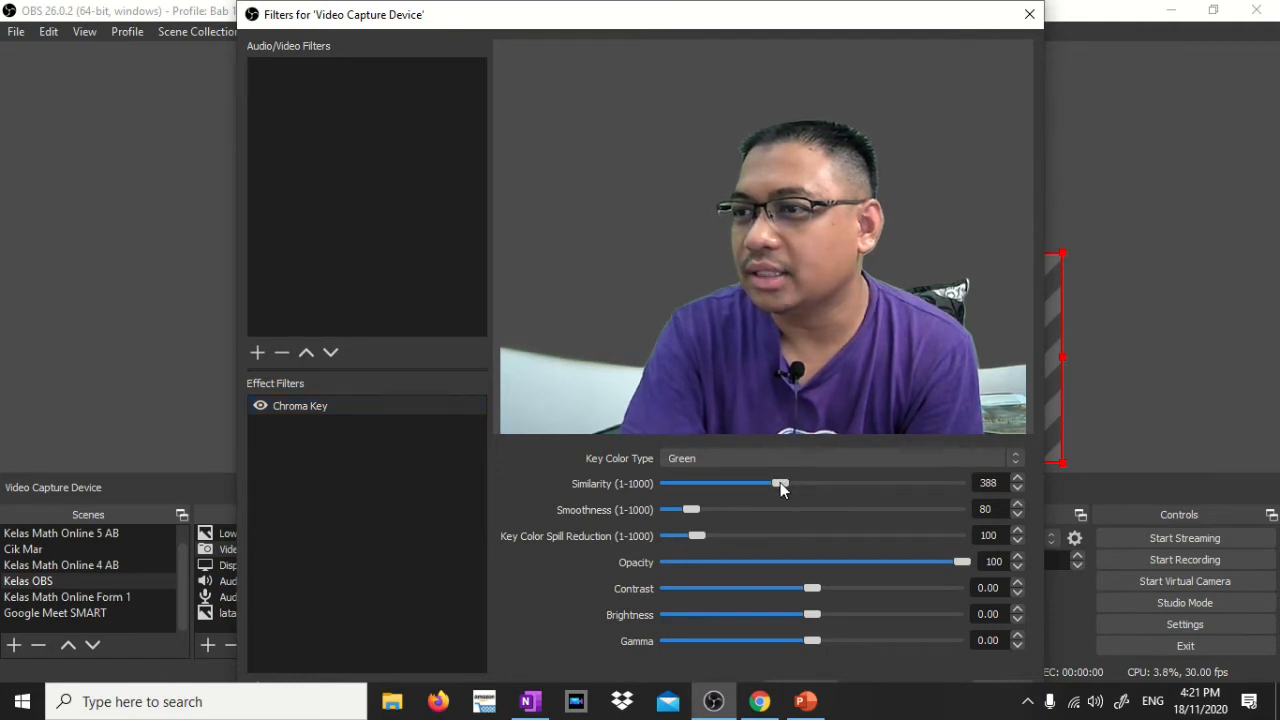
- Try Chroma Key similarity values of 121 and 261 on the webcam, restore it to 388, and close the filters
left_click_drag(779, 482, 703, 483)
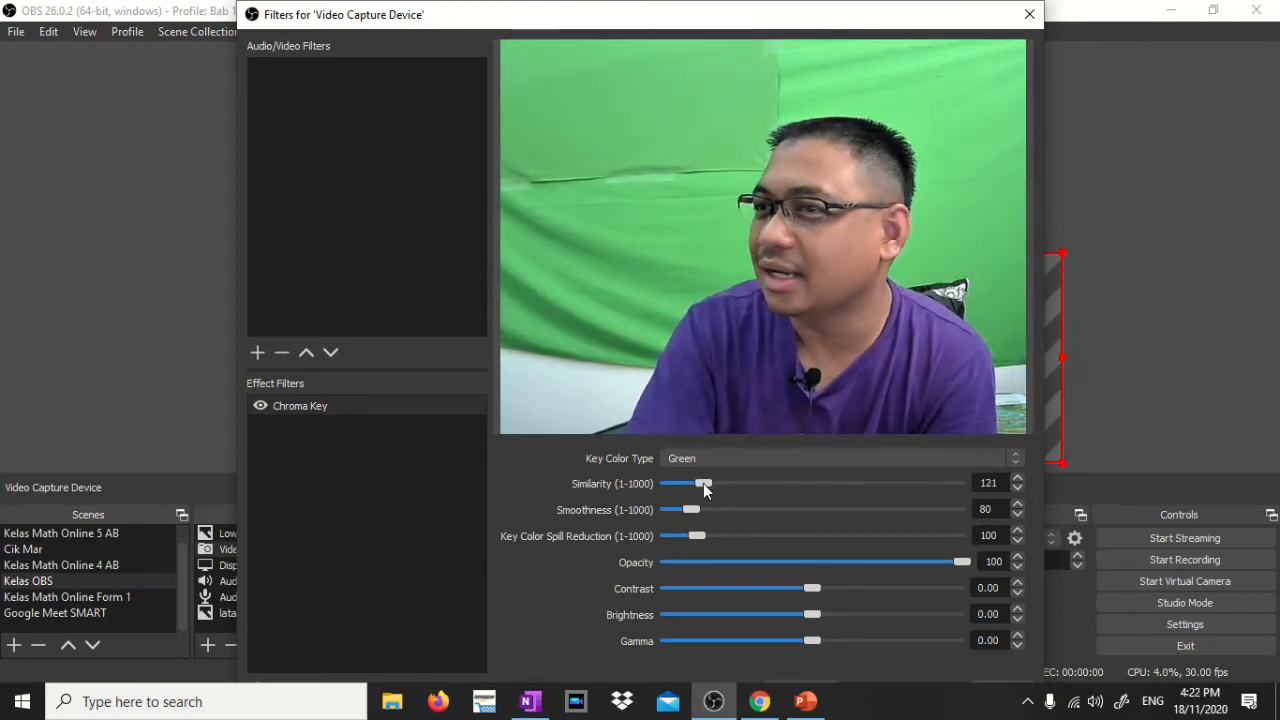
left_click_drag(703, 483, 744, 486)
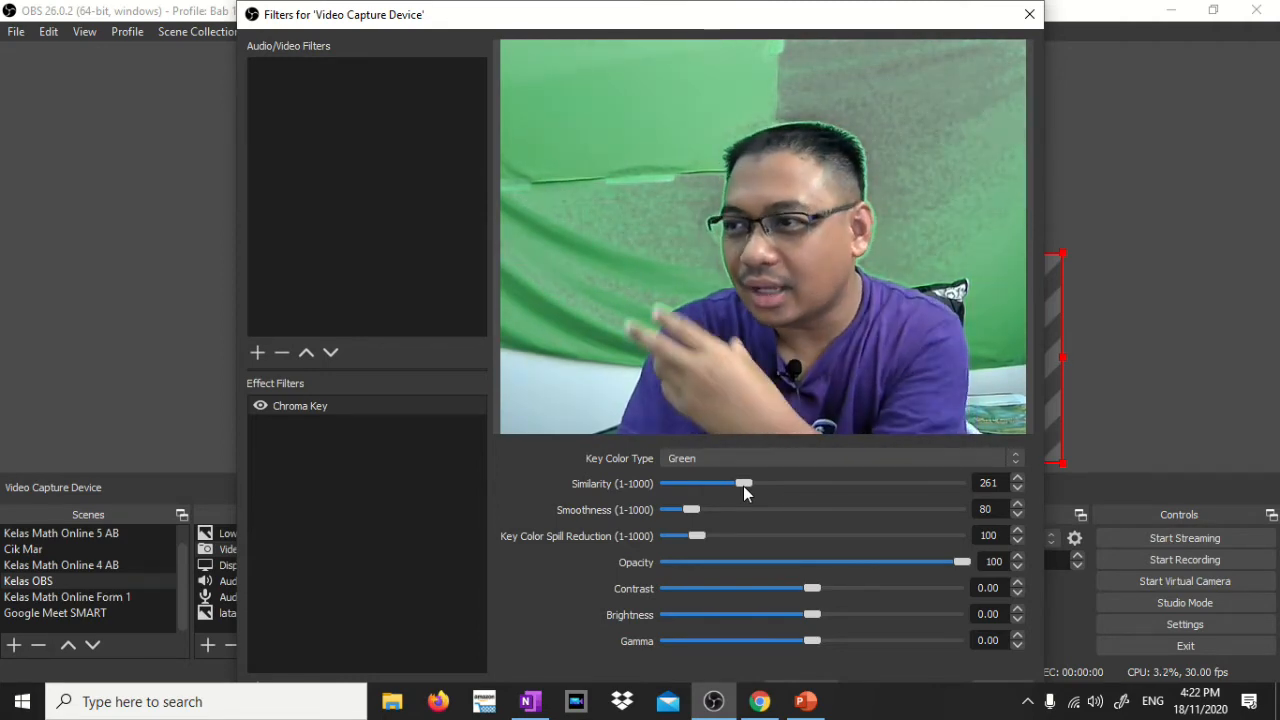
left_click_drag(743, 486, 780, 483)
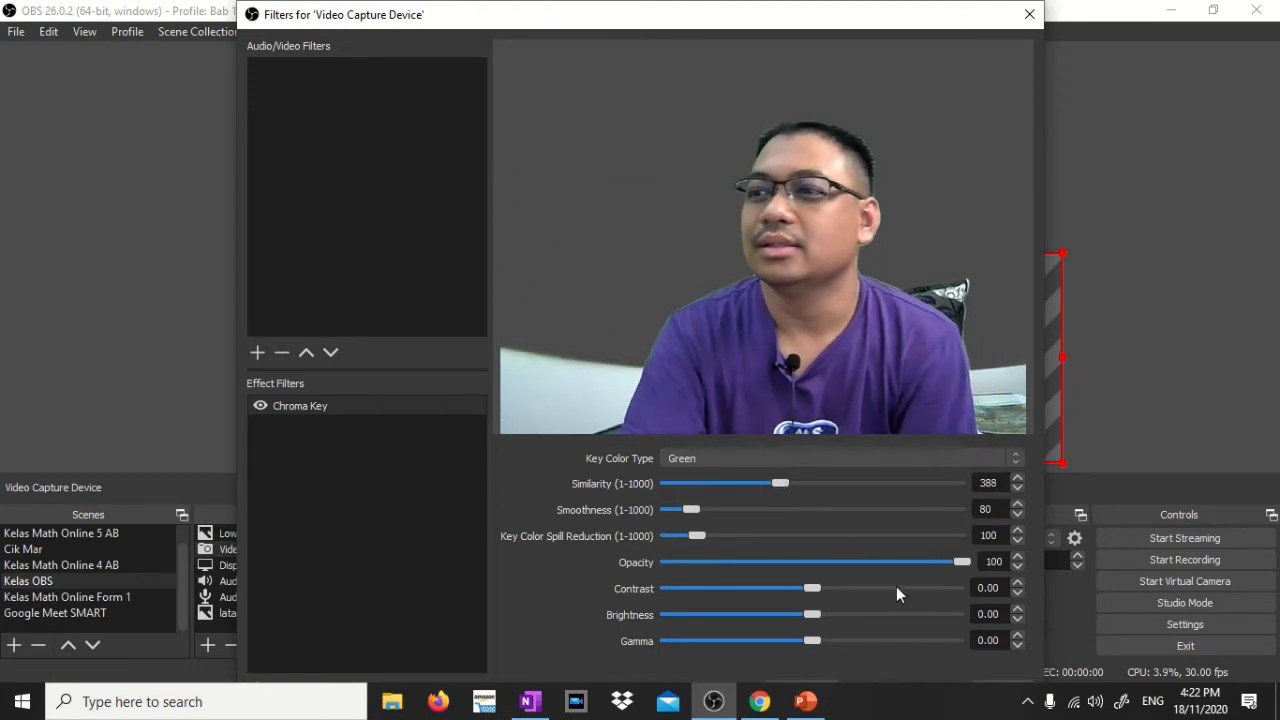
left_click(977, 678)
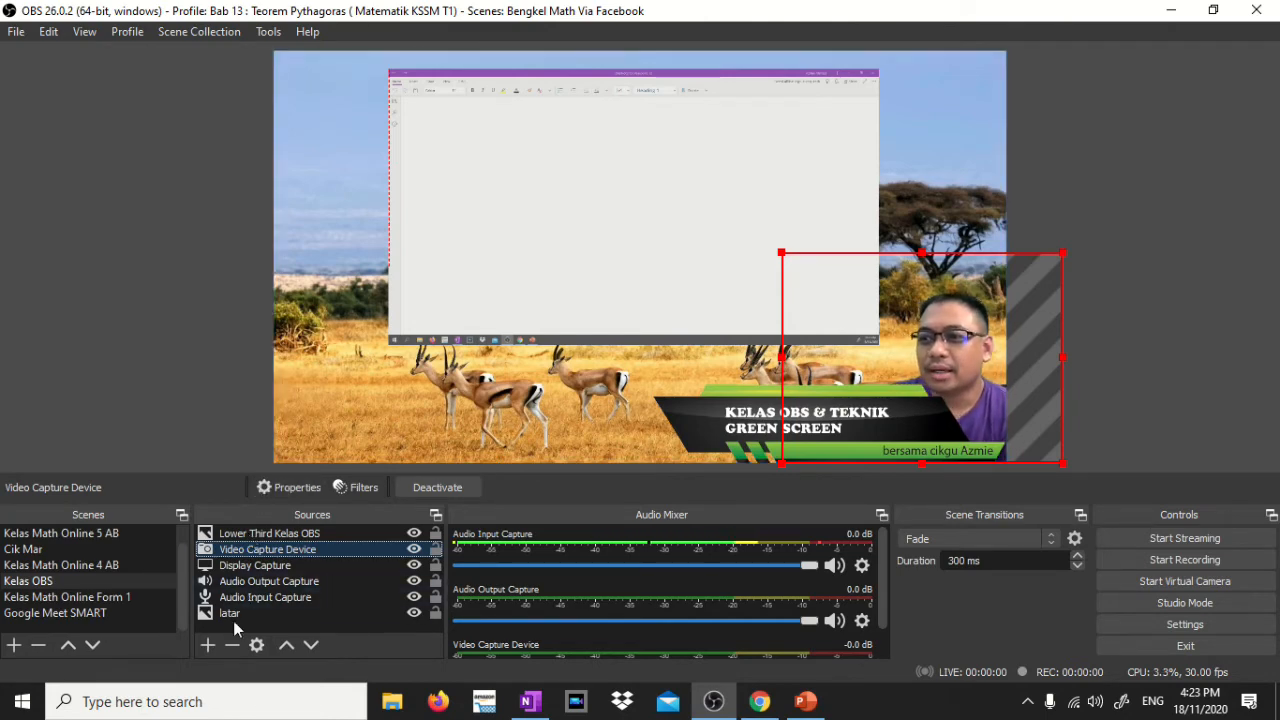
- Create a new image source with the default name in the Kelas OBS scene
left_click(208, 646)
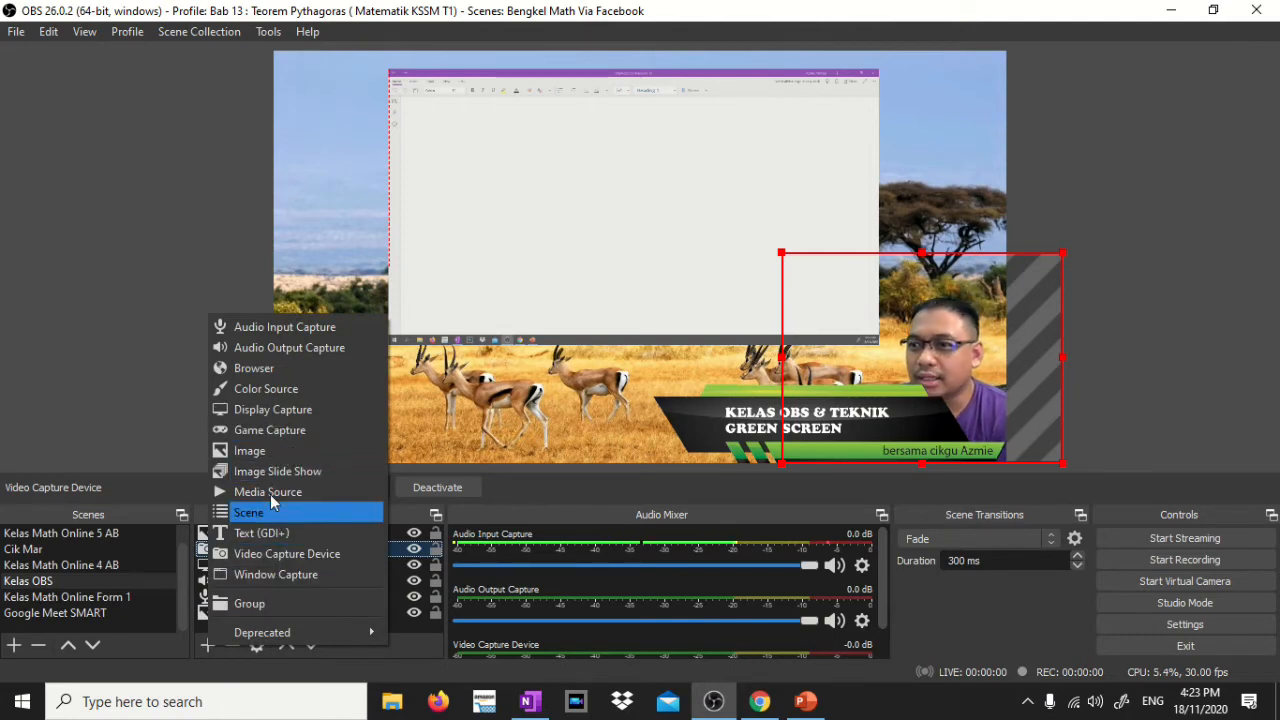
left_click(261, 453)
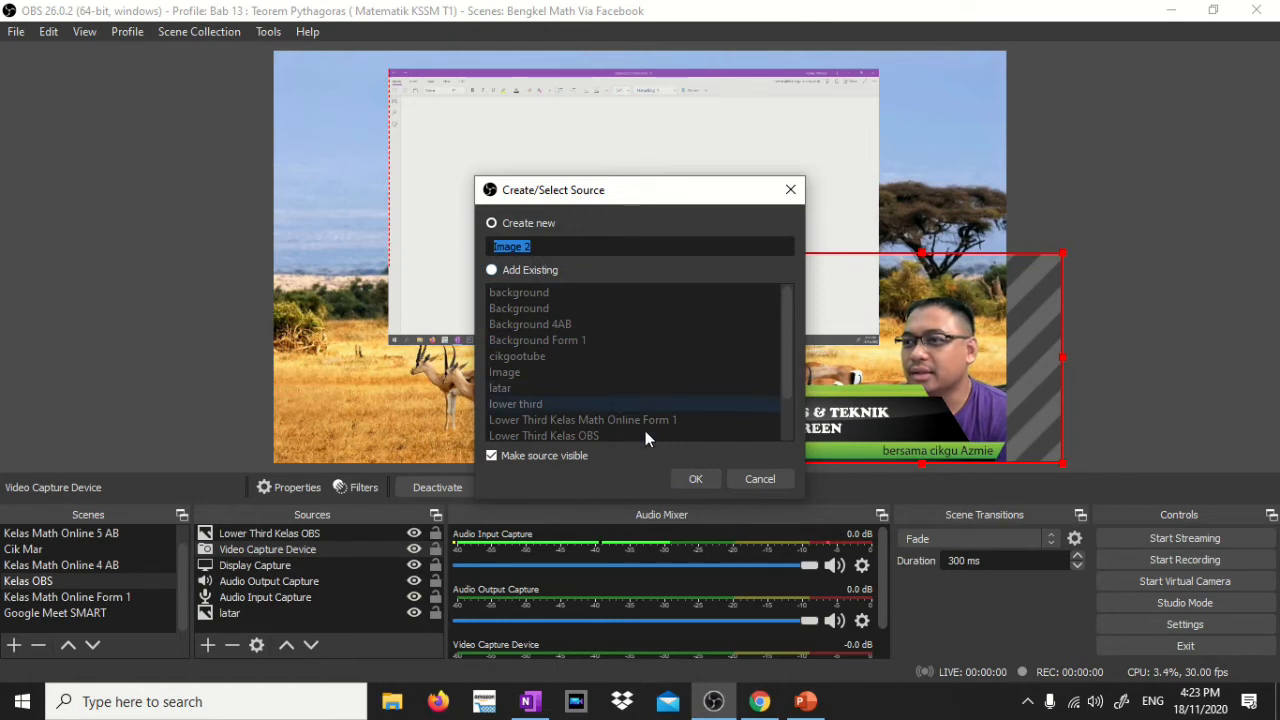
left_click(697, 480)
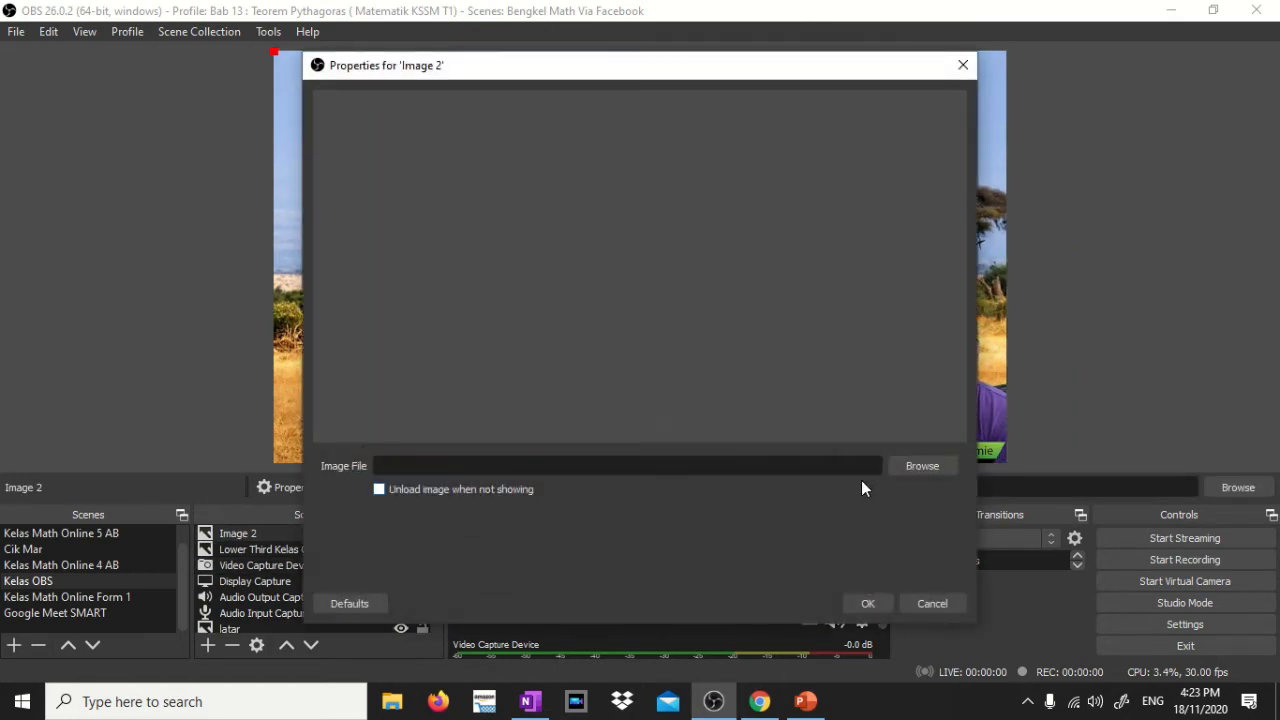
- Load 7437d6598a0607da6038e8c31254427f.jpg from the OBS STUDIO\PICTURES folder as the image file of Image 2 and accept its properties
left_click(911, 470)
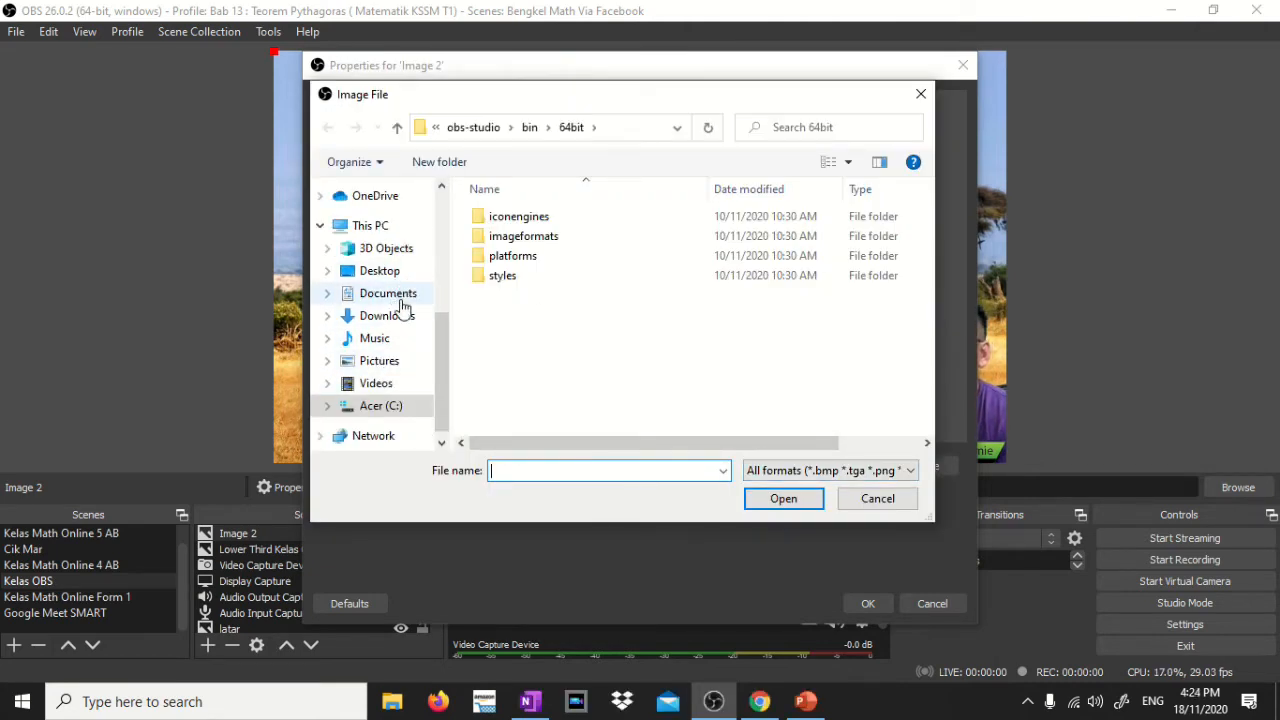
left_click(402, 296)
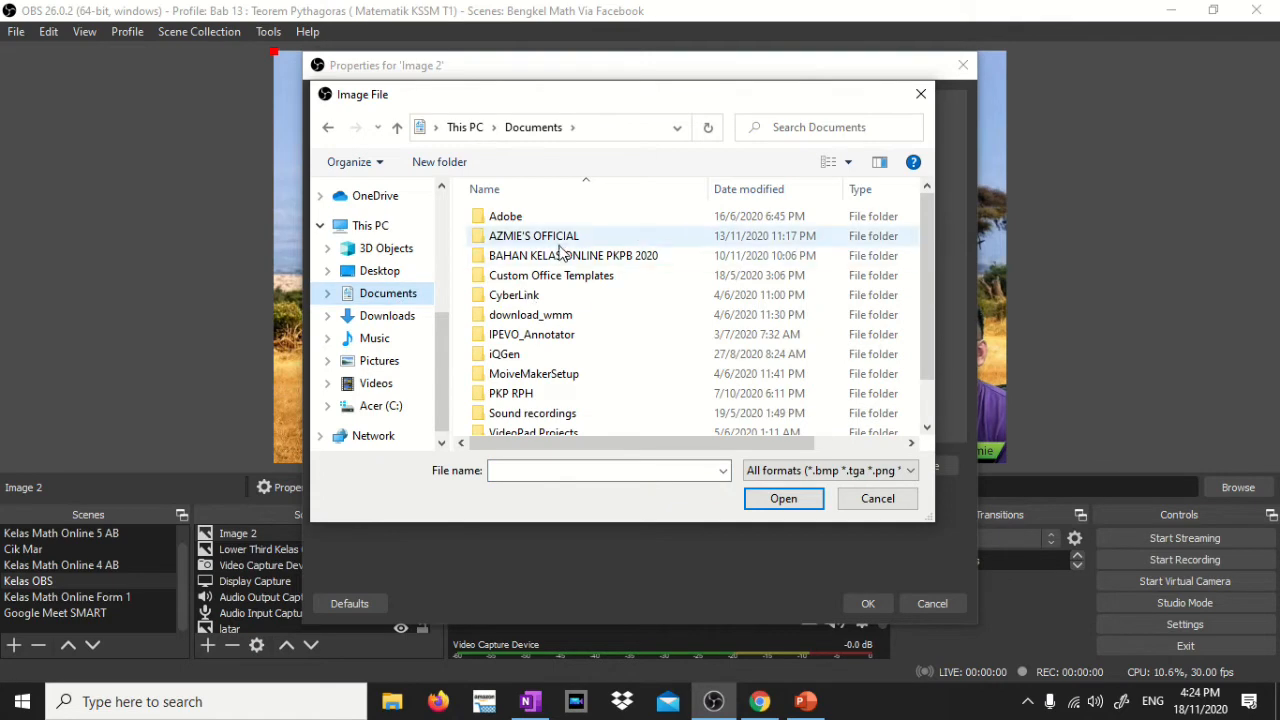
double_click(525, 238)
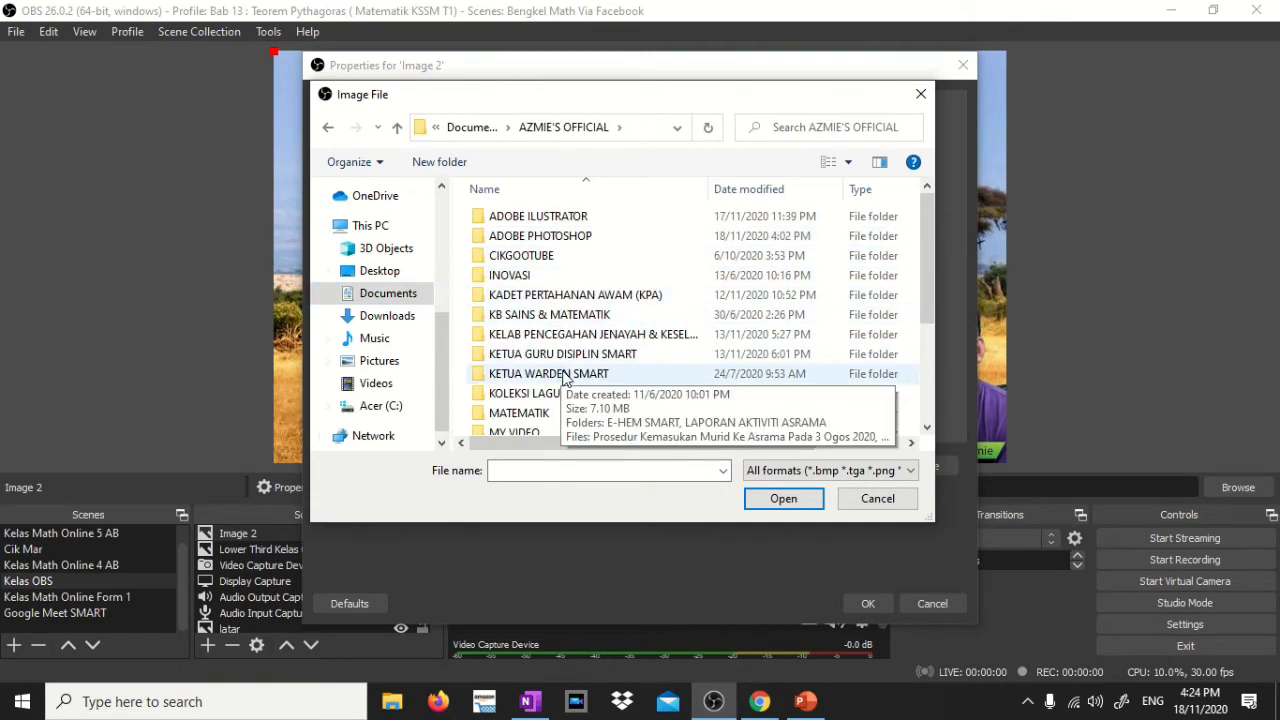
scroll(557, 397, "down", 1)
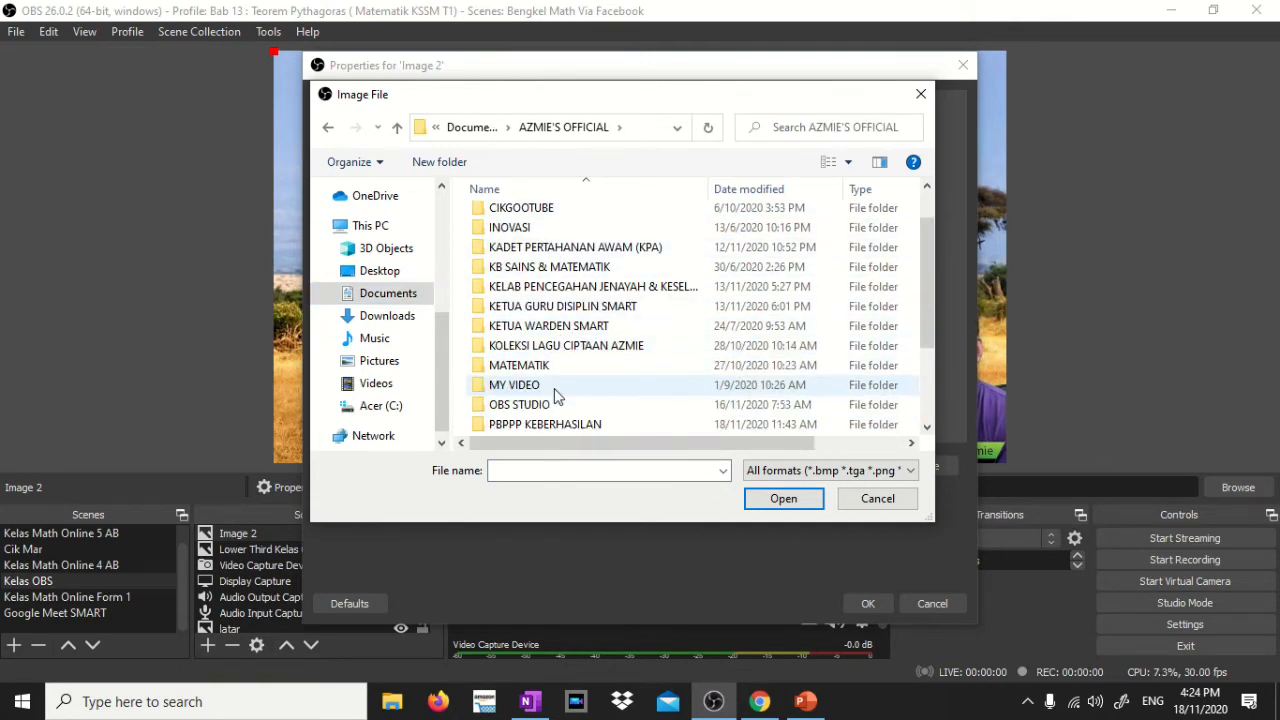
double_click(538, 404)
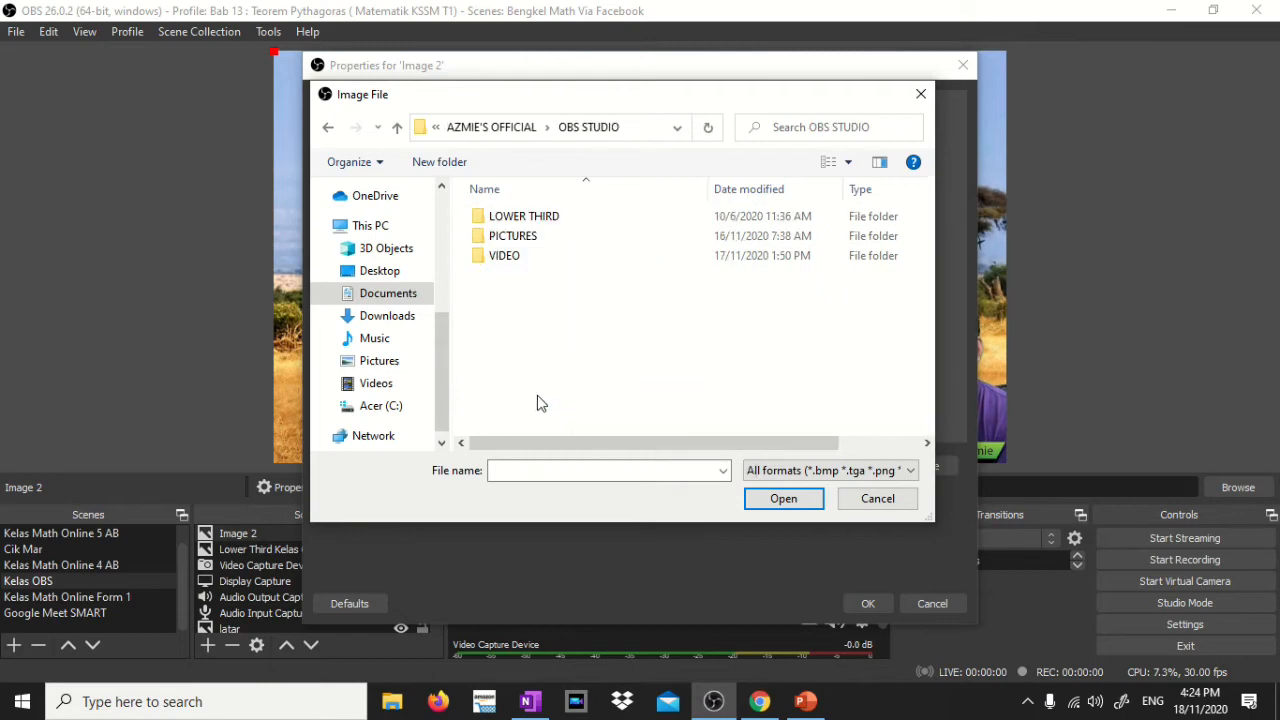
double_click(523, 237)
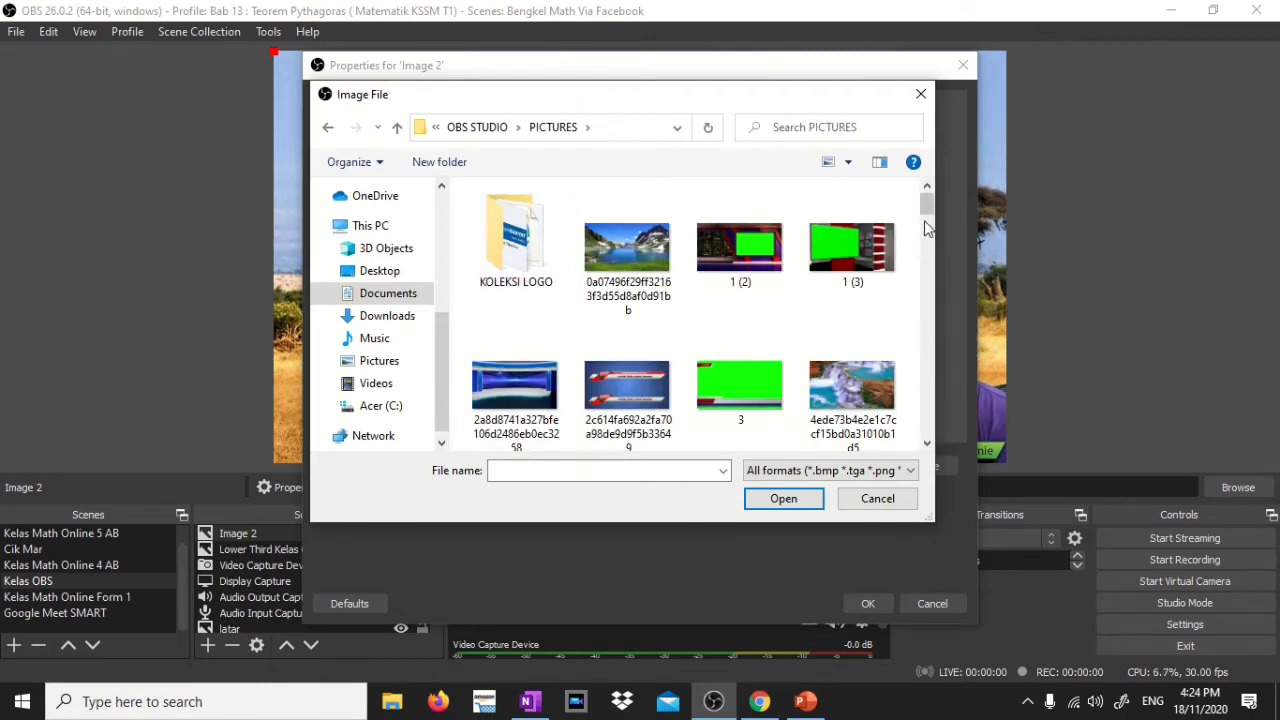
left_click_drag(928, 206, 927, 258)
left_click(533, 325)
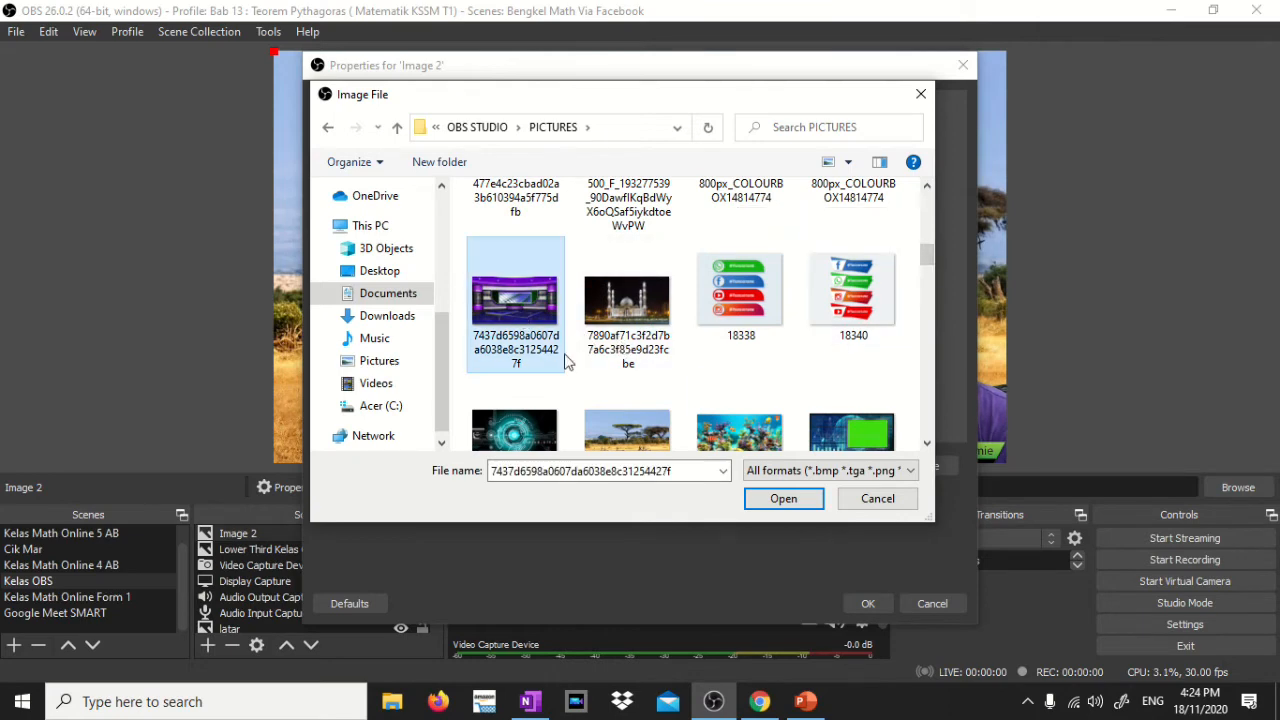
left_click(777, 499)
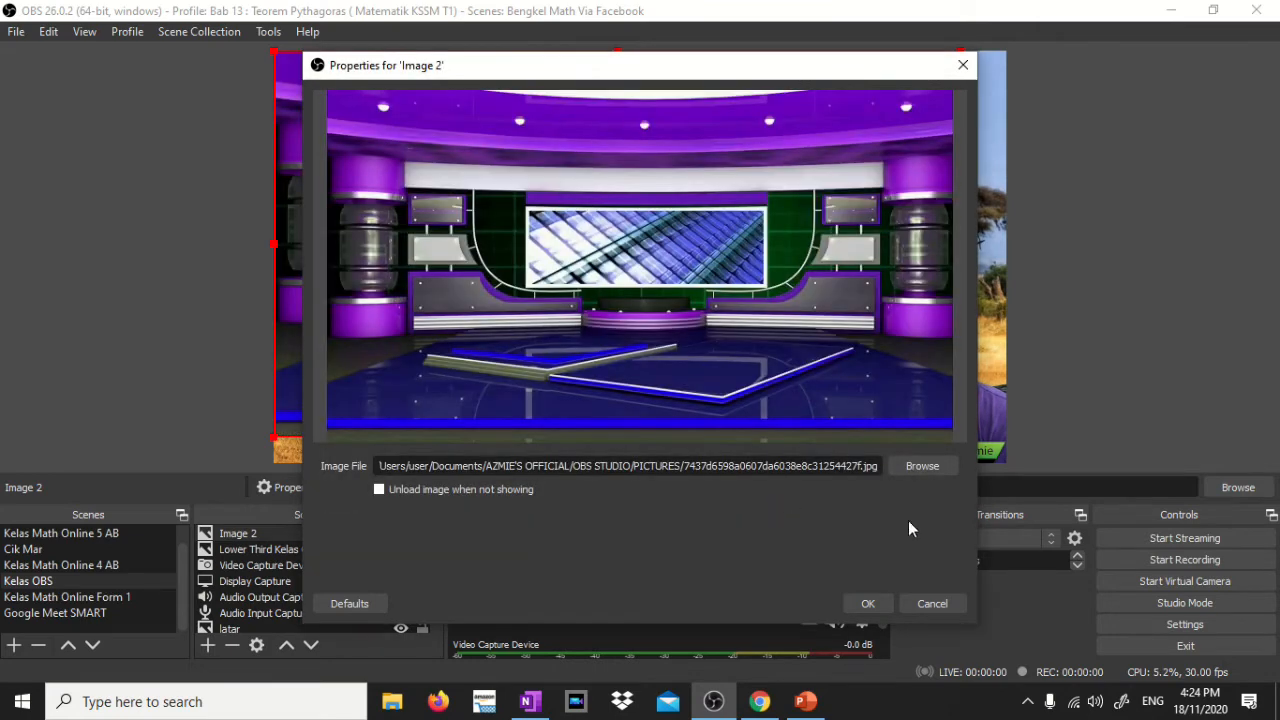
left_click(867, 604)
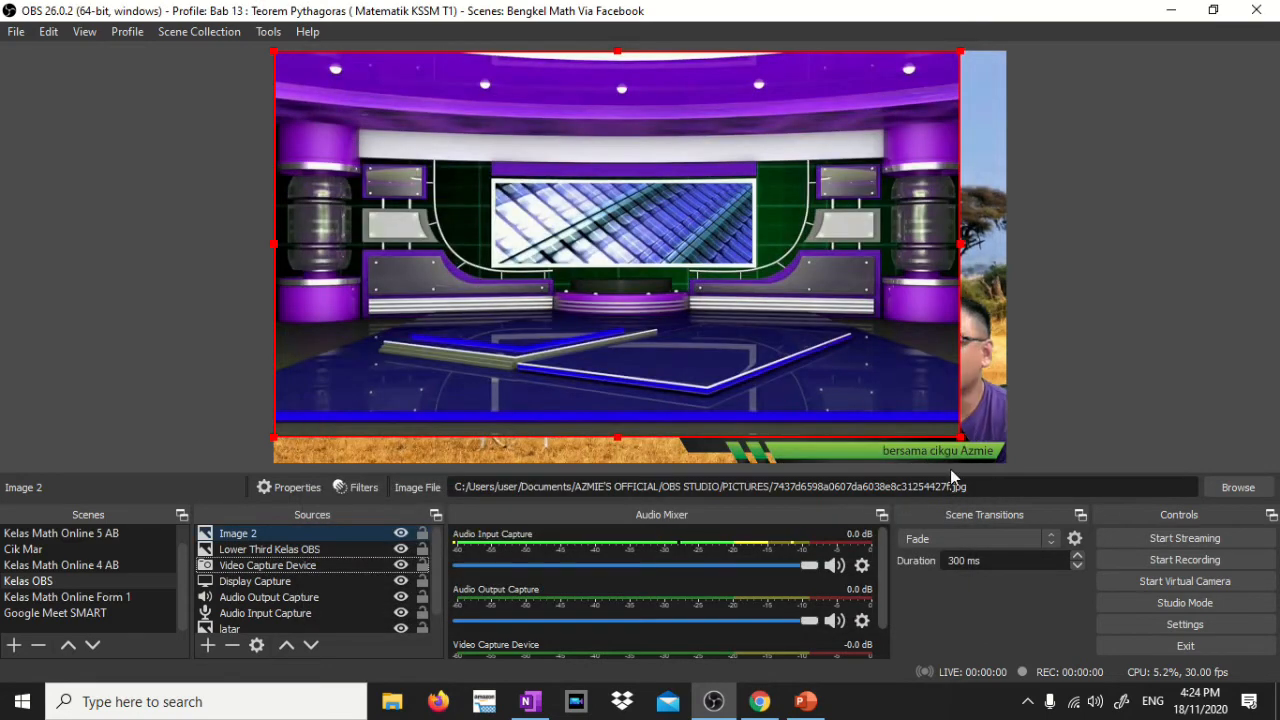
- Resize the purple studio image so it fills the entire preview canvas
left_click_drag(958, 438, 873, 426)
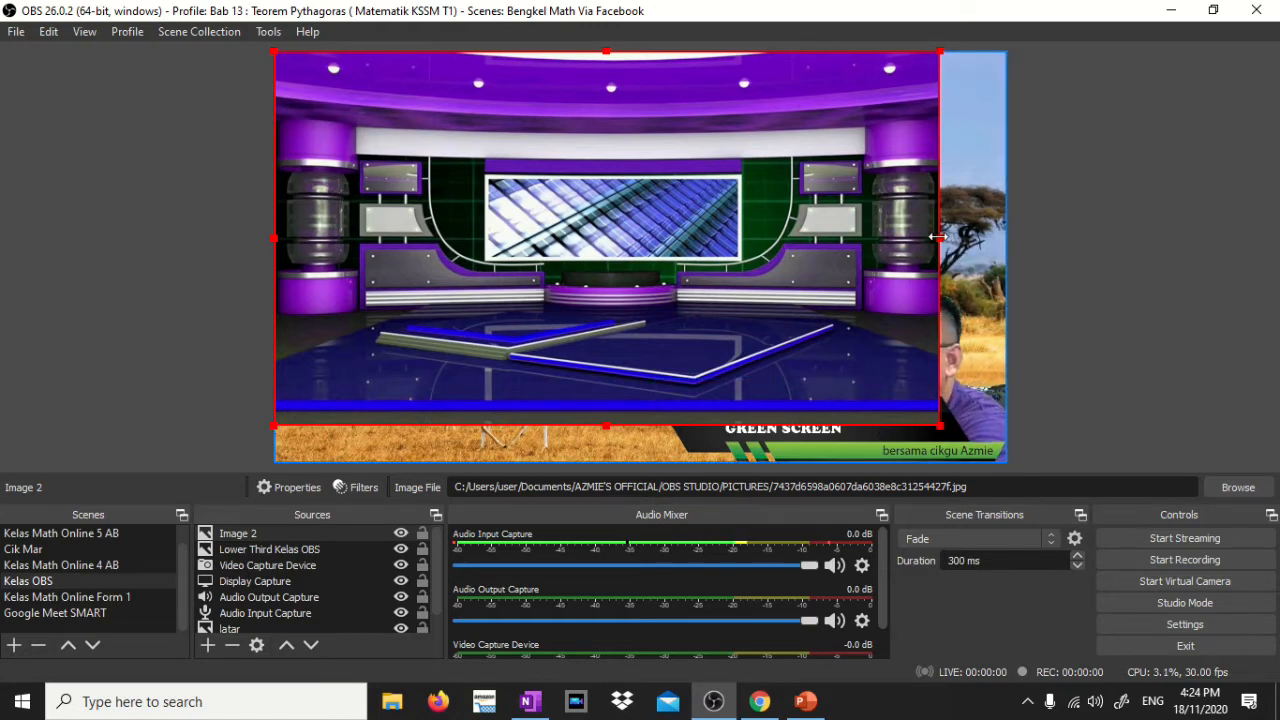
left_click_drag(933, 237, 1002, 244)
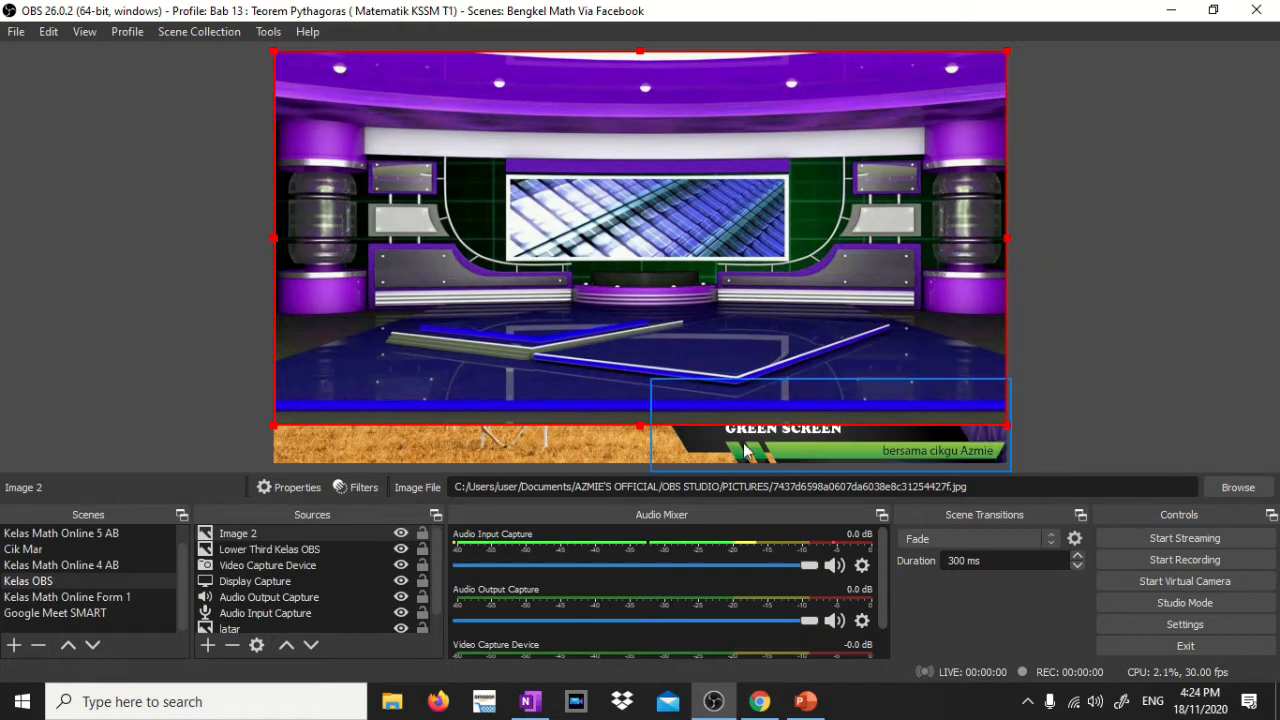
left_click_drag(639, 427, 637, 447)
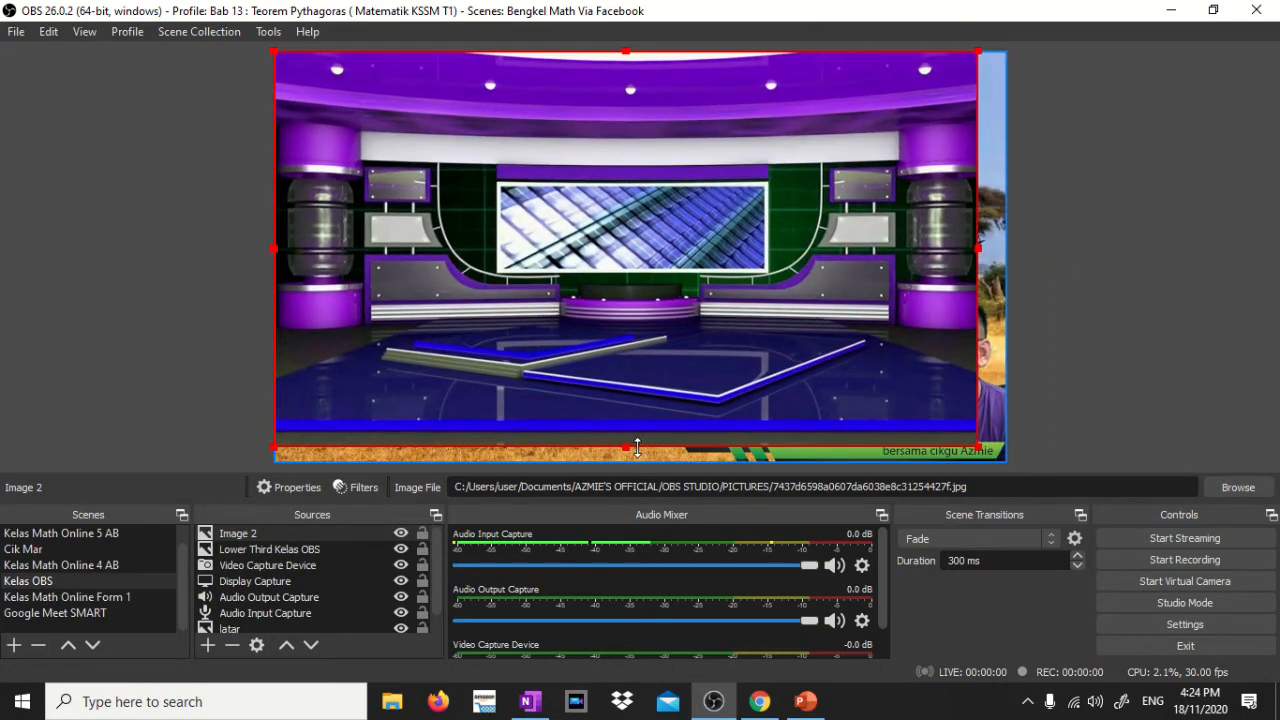
left_click(977, 451)
left_click_drag(977, 451, 983, 450)
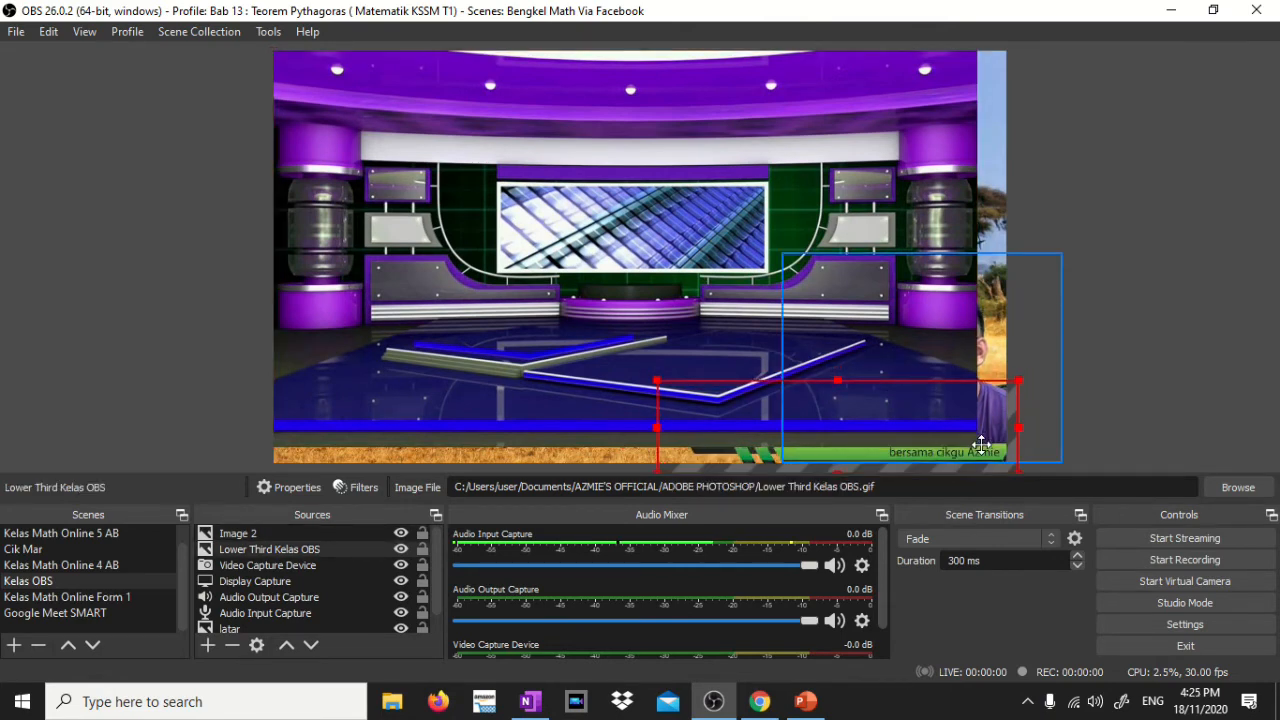
left_click(982, 449)
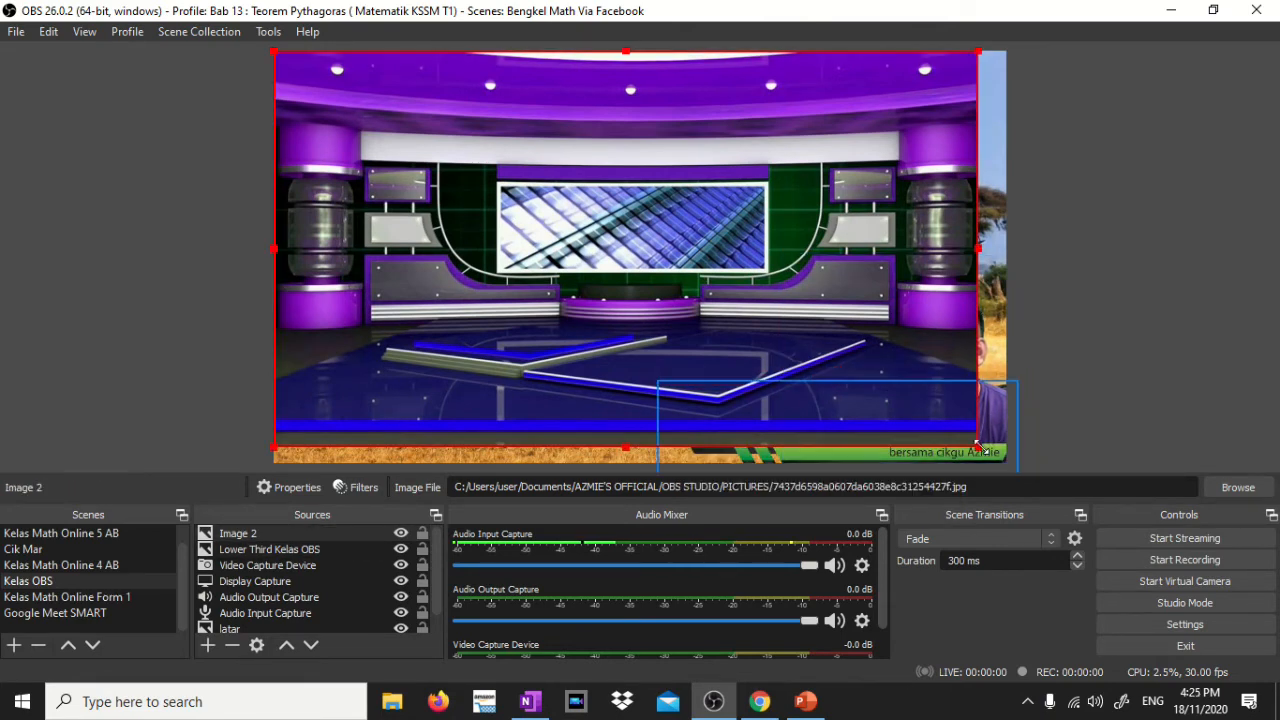
left_click_drag(982, 449, 1003, 460)
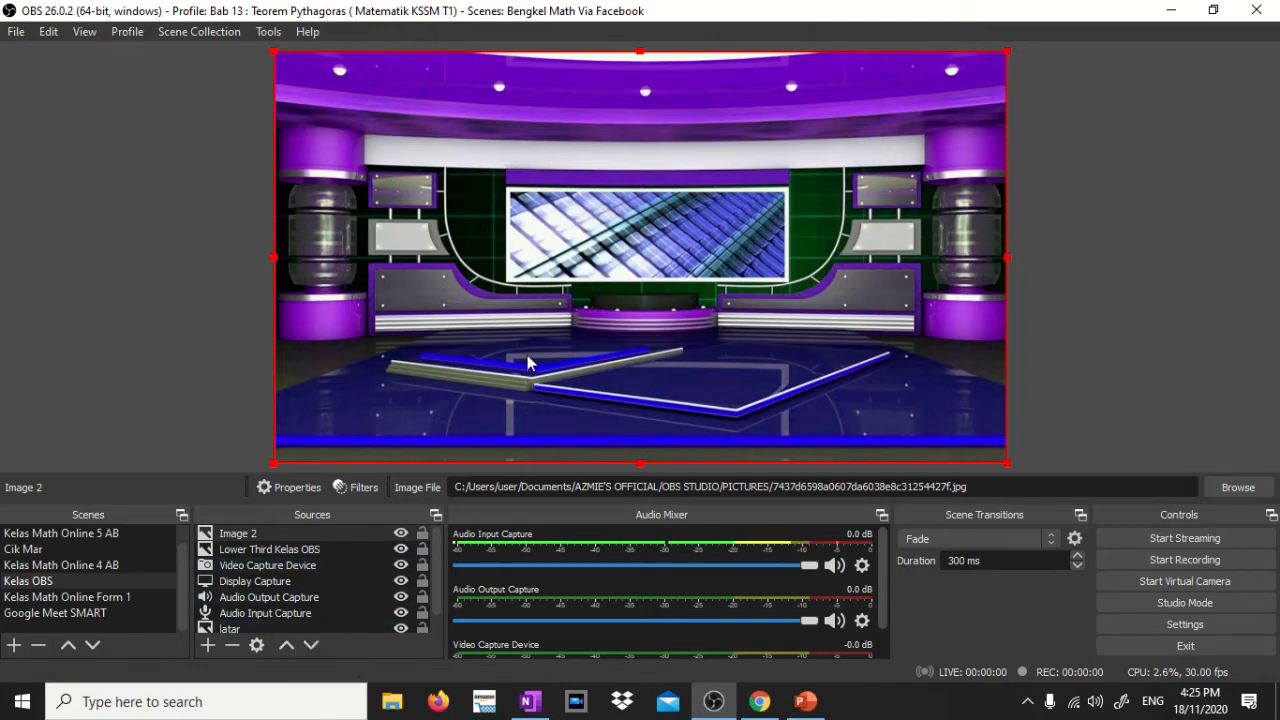
- Lower Image 2 in the source order until it sits directly beneath Display Capture
left_click(312, 646)
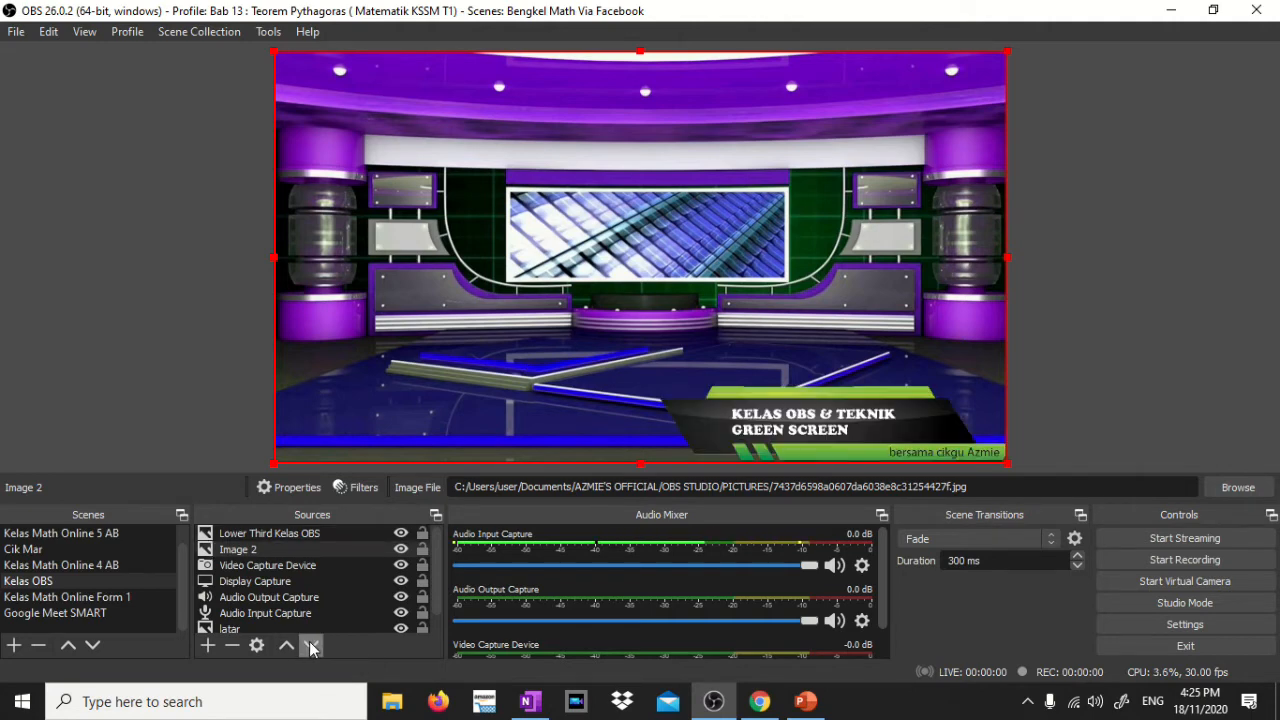
left_click(312, 646)
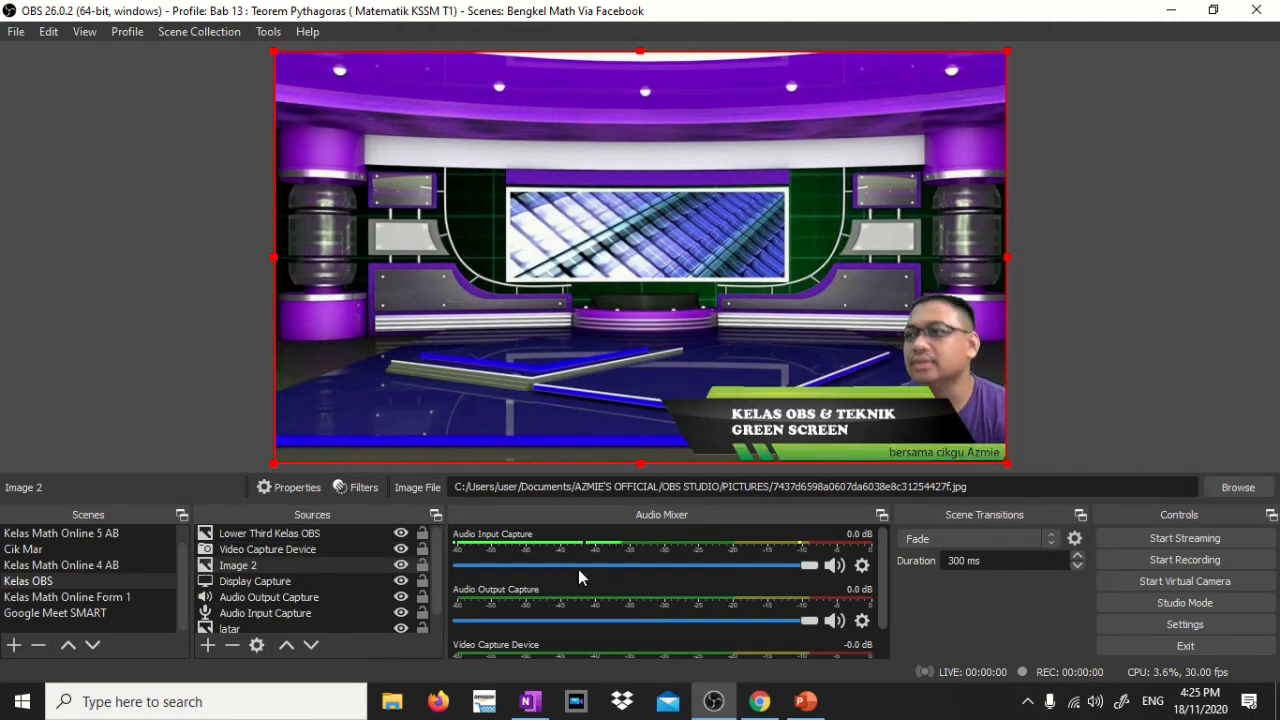
left_click(311, 646)
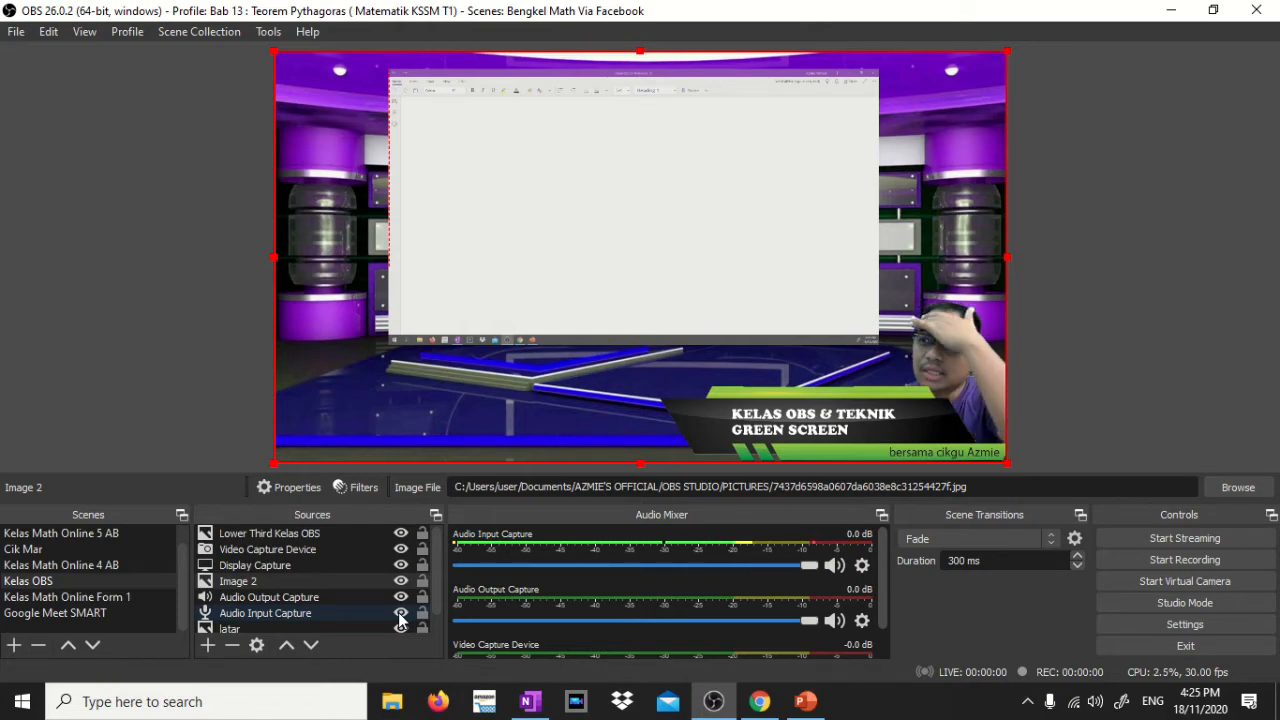
- Review the image file setting in Image 2's properties and leave without changing anything
double_click(240, 581)
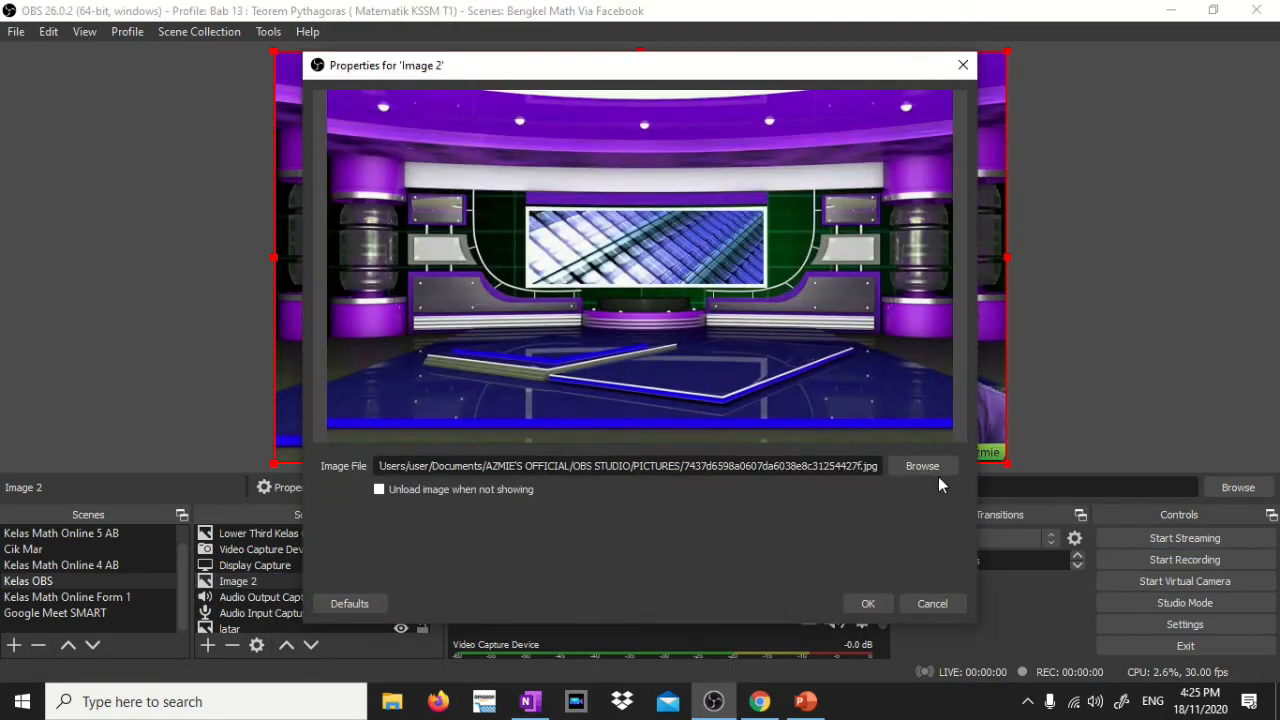
left_click(930, 604)
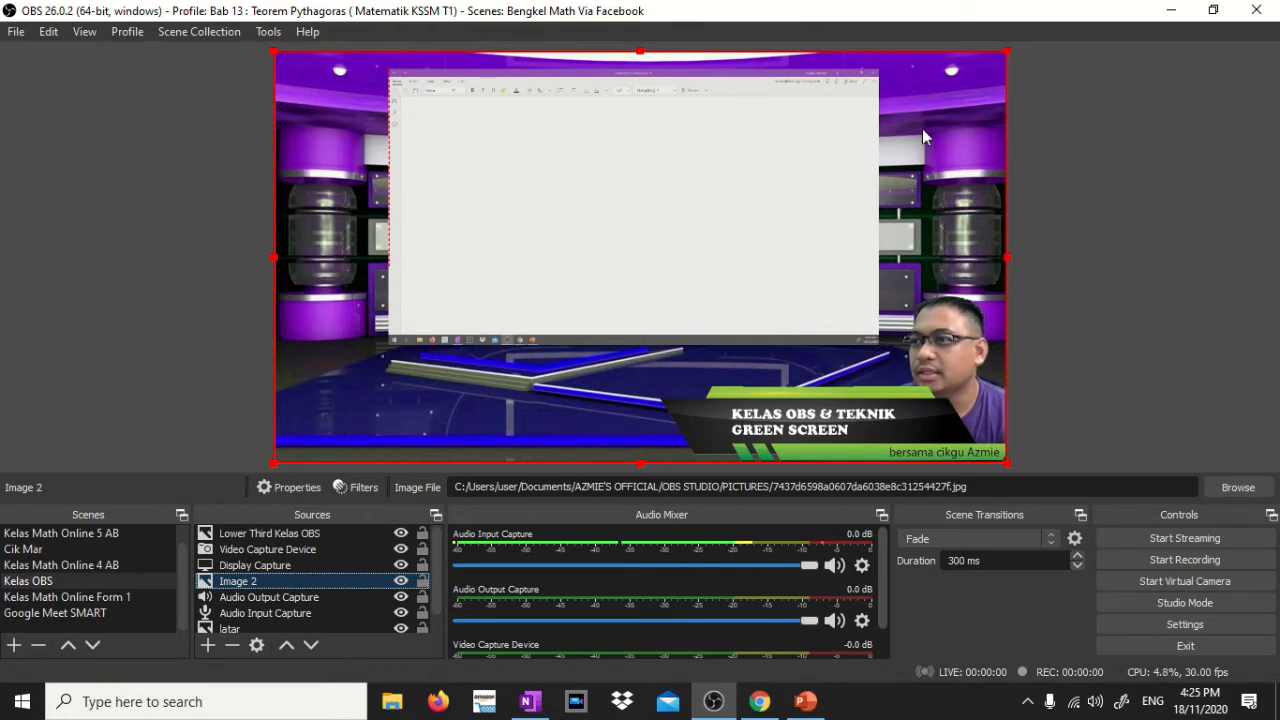
left_click(419, 189)
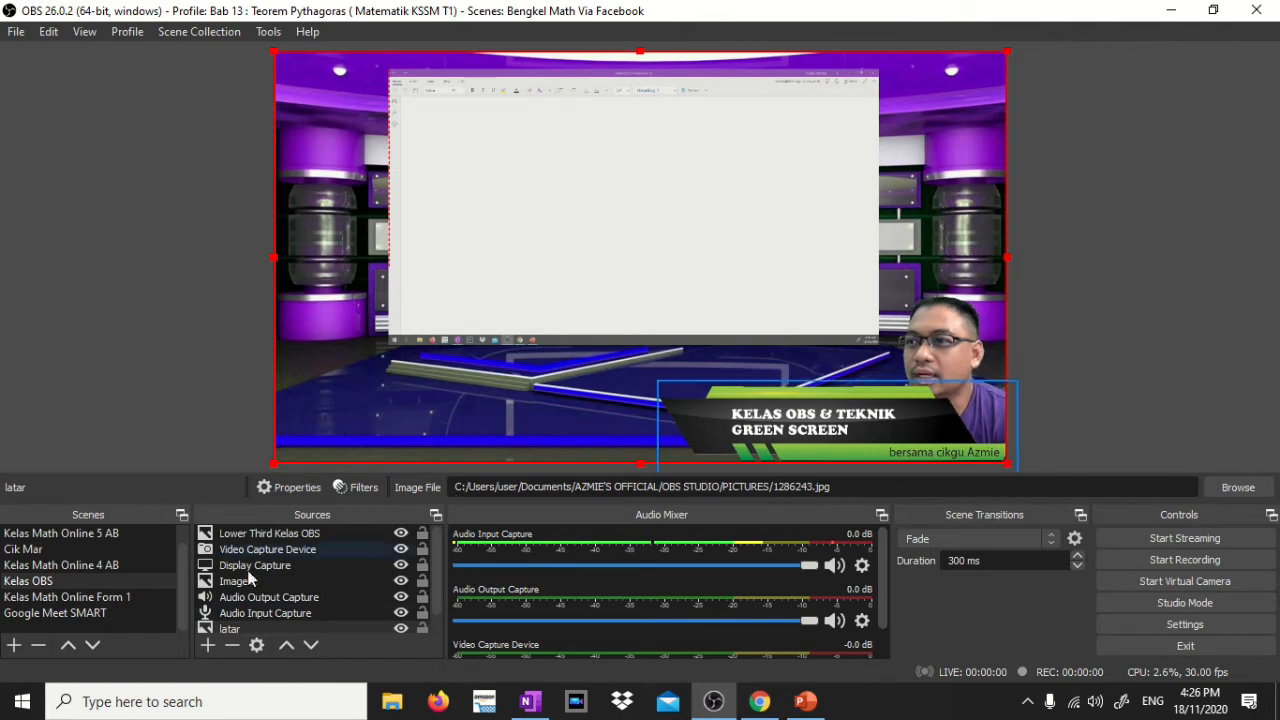
- Add the existing Display Capture source to Kelas OBS again, scale it down and place it over the upper middle of the studio background
left_click(207, 646)
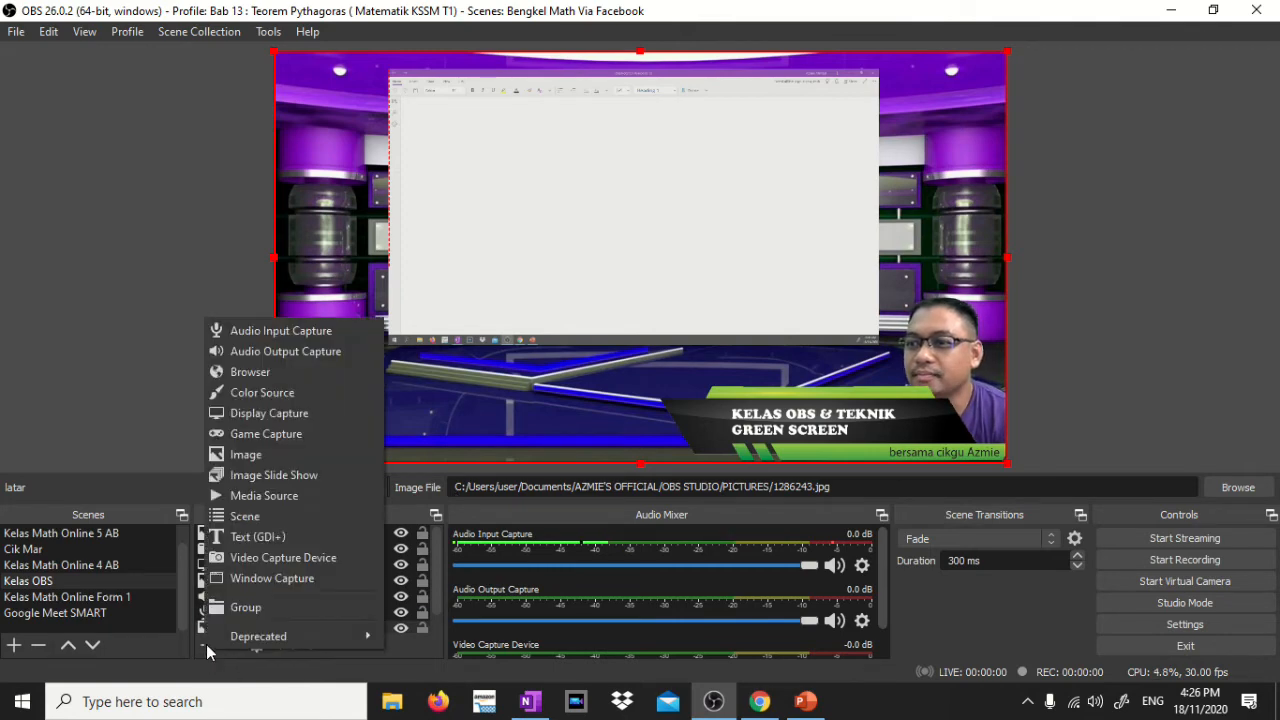
left_click(275, 412)
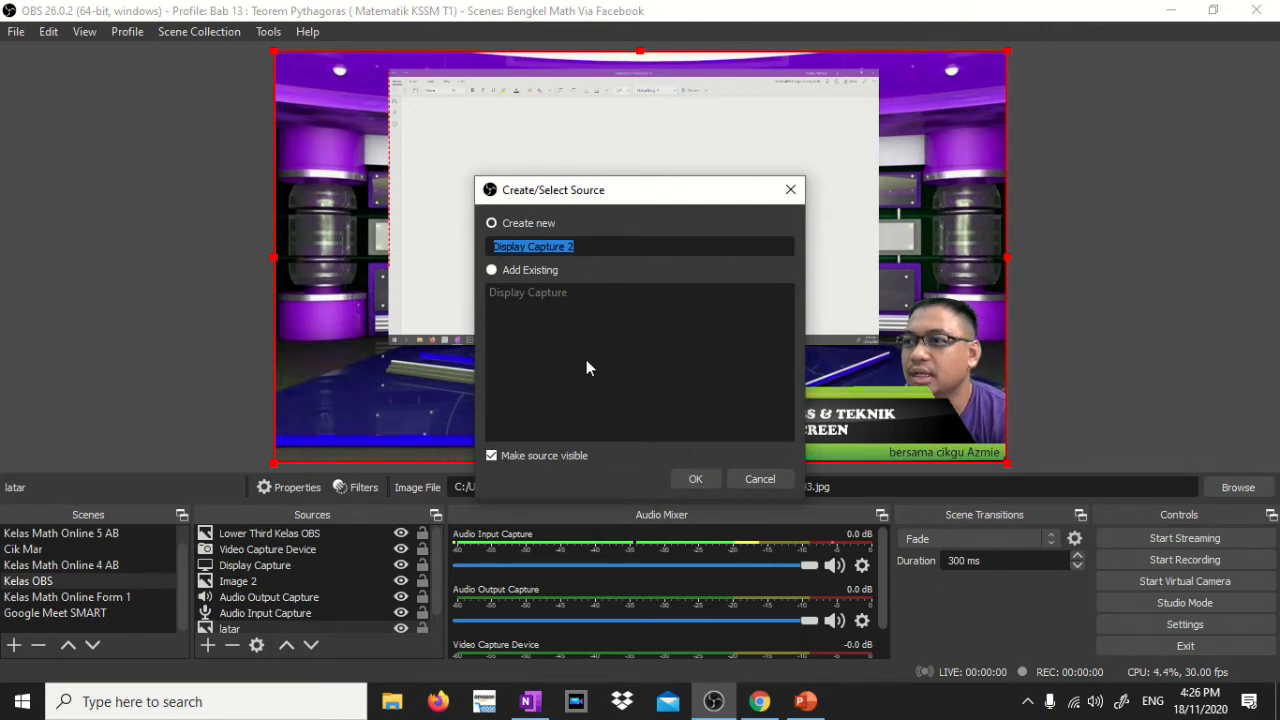
left_click(533, 270)
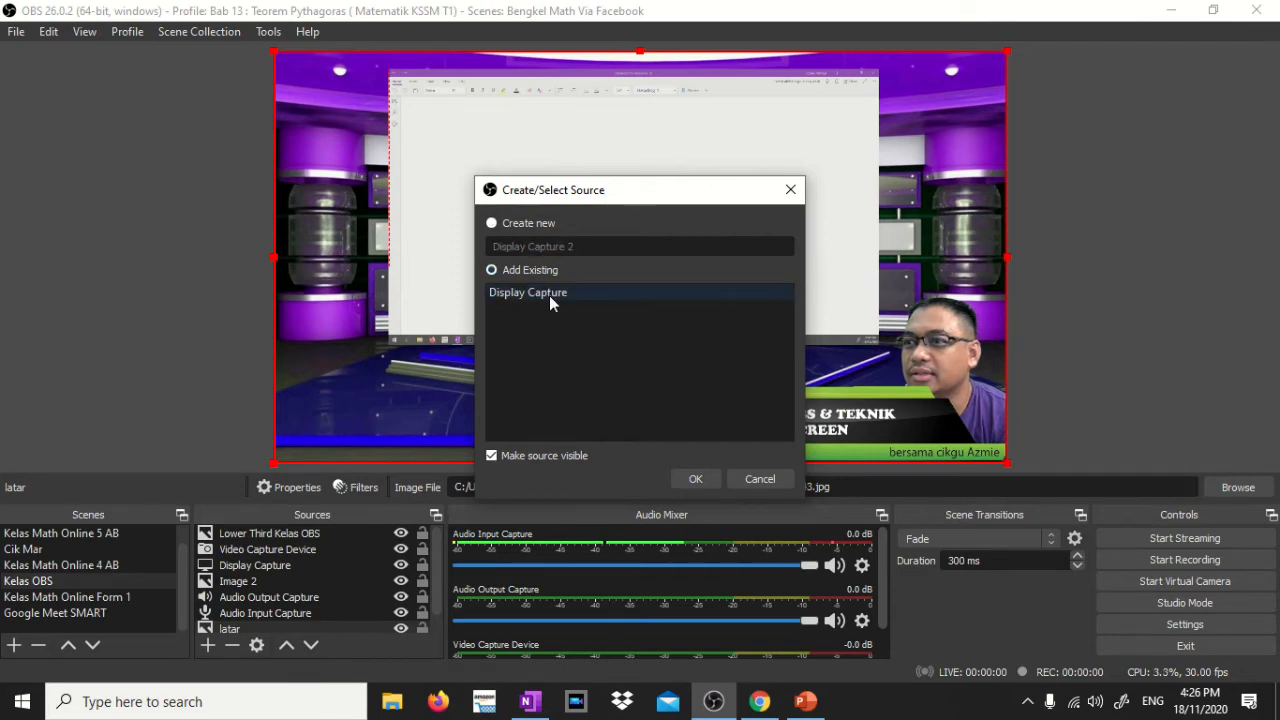
left_click(549, 295)
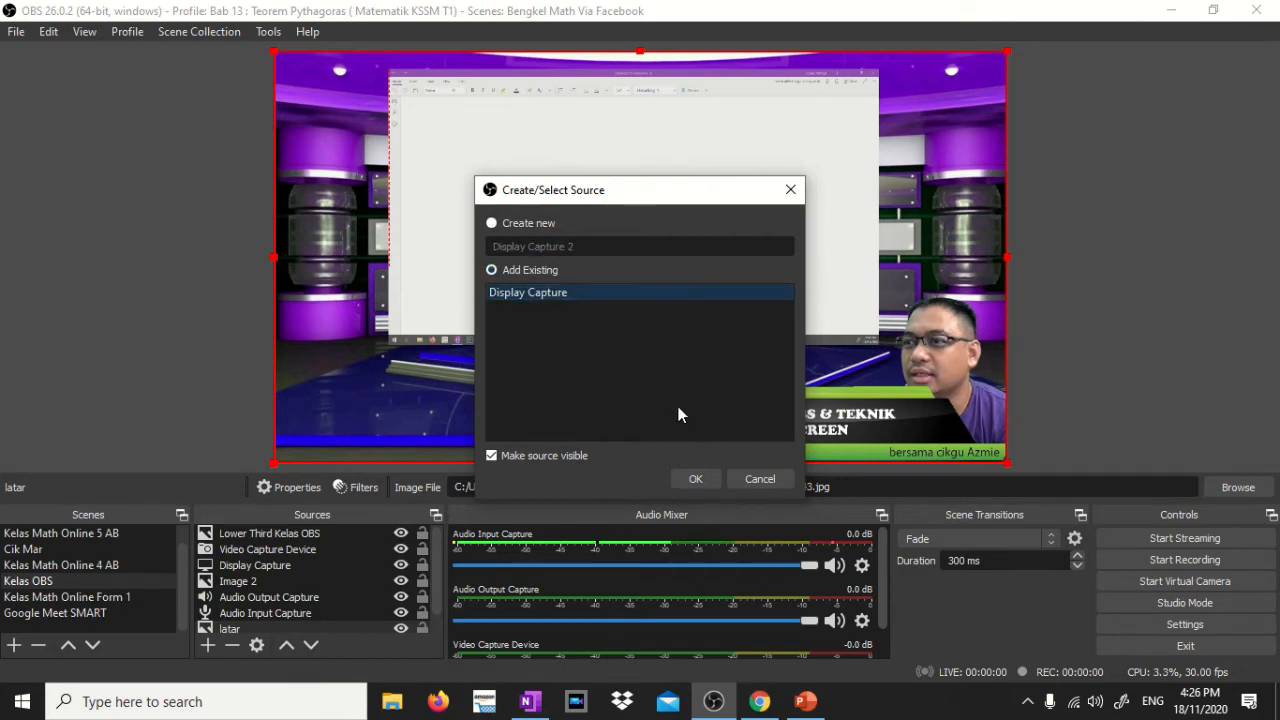
left_click(694, 478)
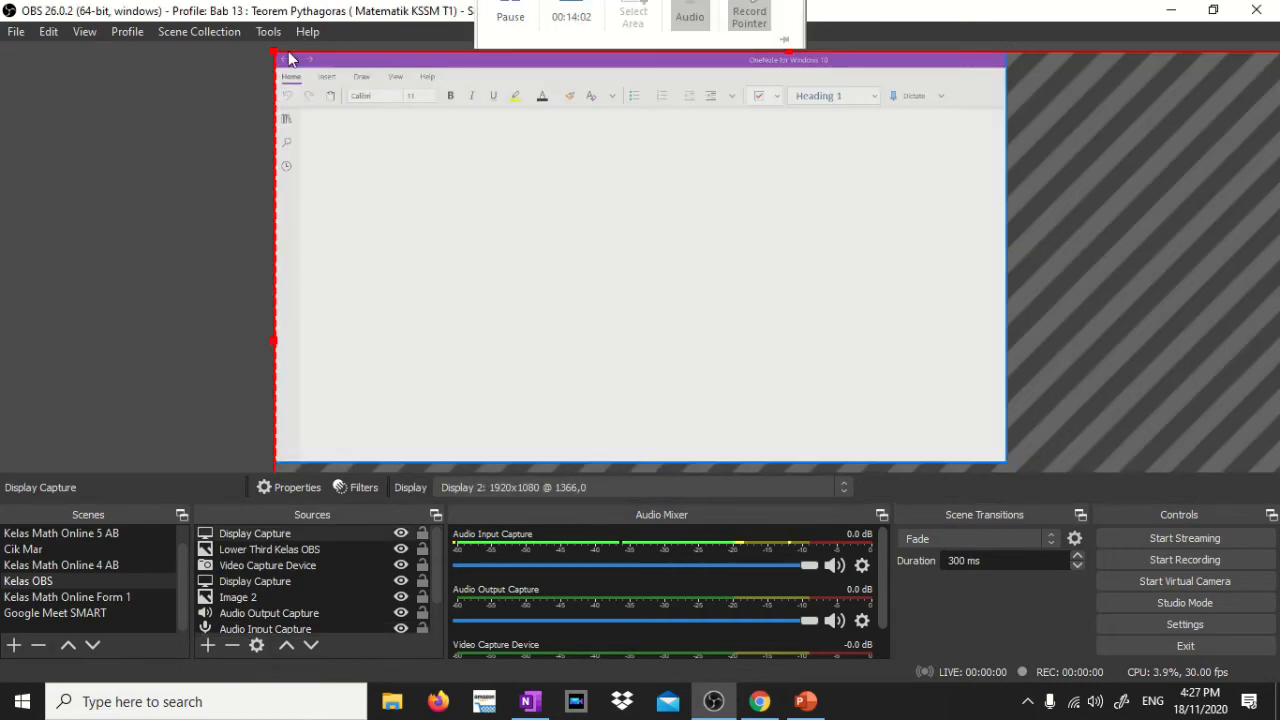
left_click_drag(277, 52, 547, 217)
left_click_drag(609, 274, 438, 147)
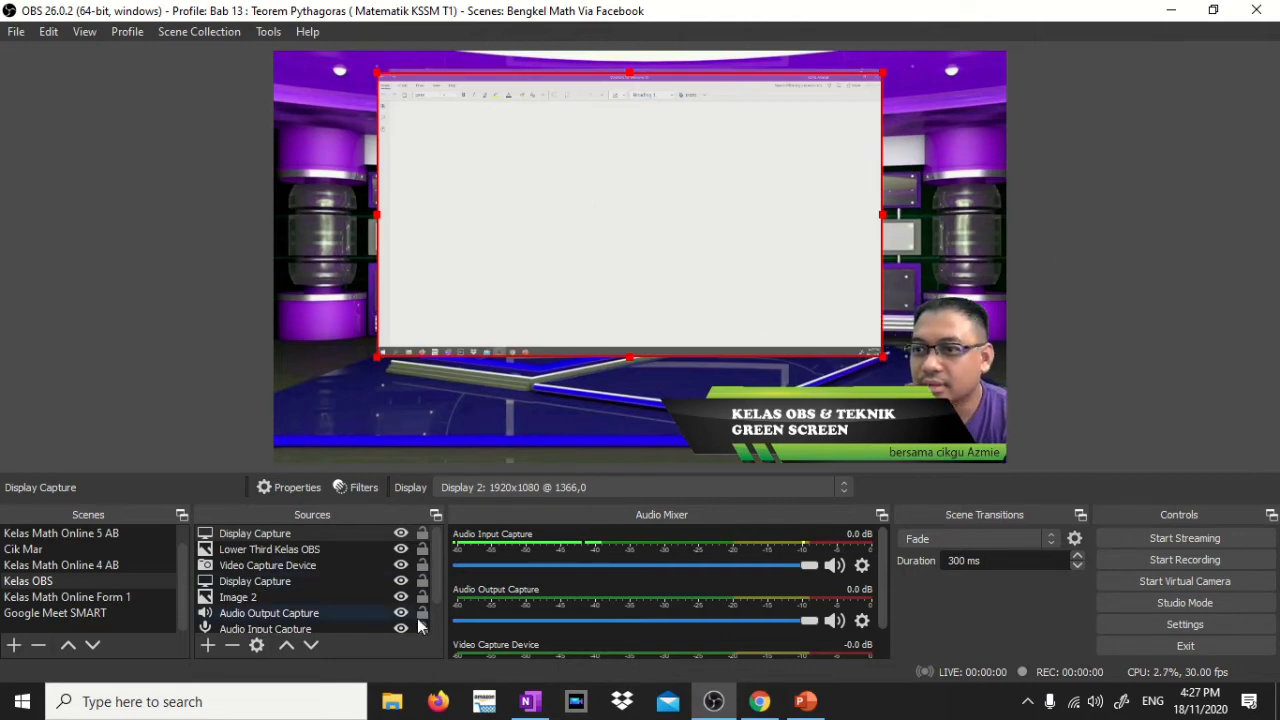
- Remove the duplicate Display Capture above Lower Third Kelas OBS from the scene
scroll(439, 594, "down", 1)
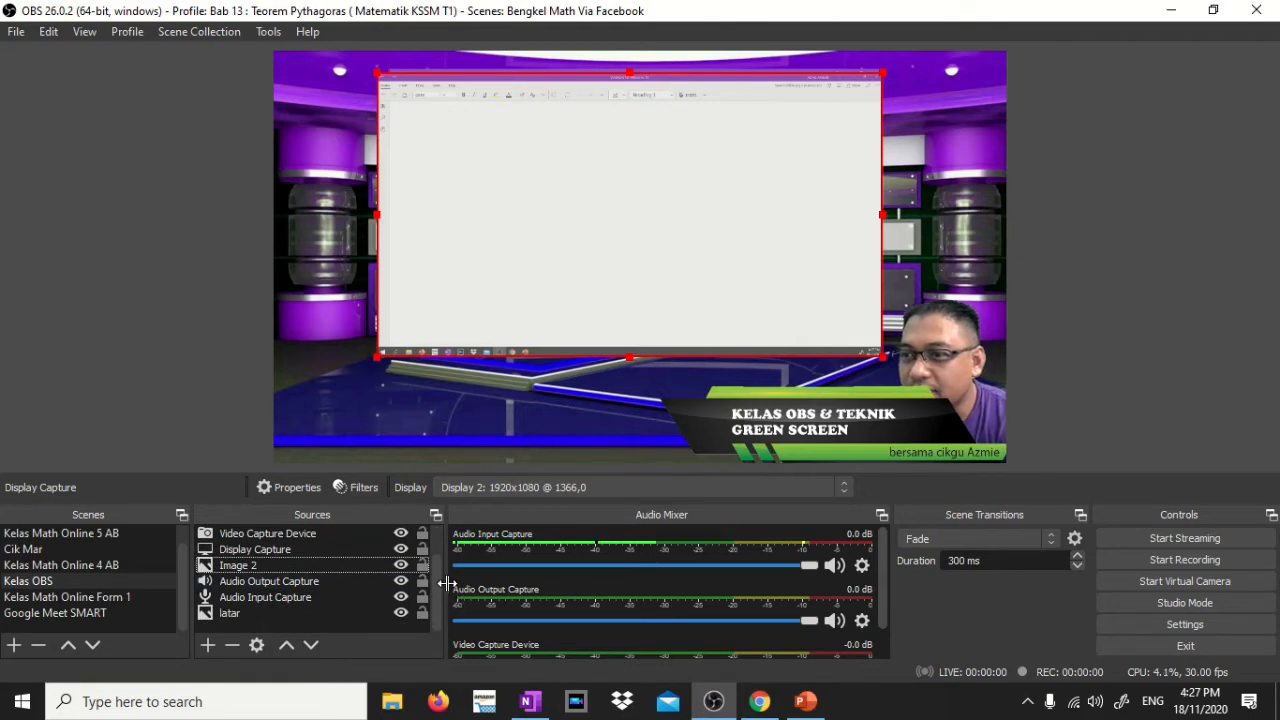
scroll(435, 584, "up", 1)
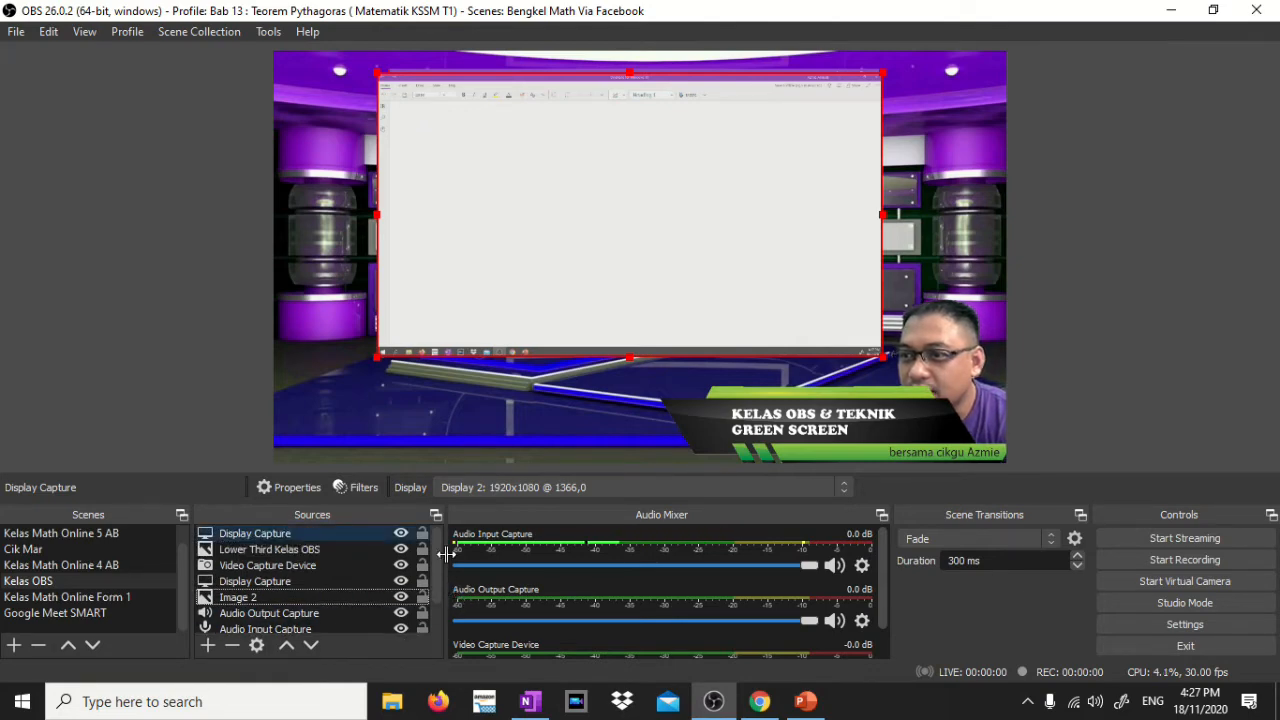
right_click(314, 535)
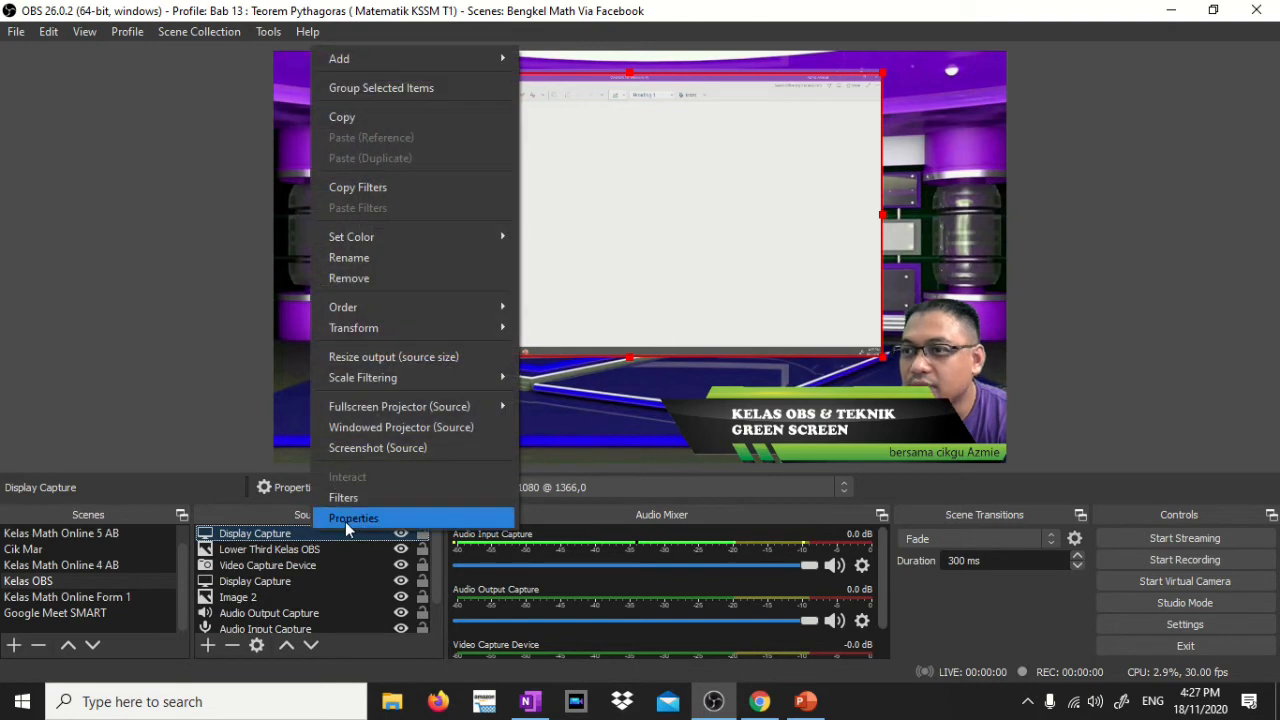
left_click(351, 278)
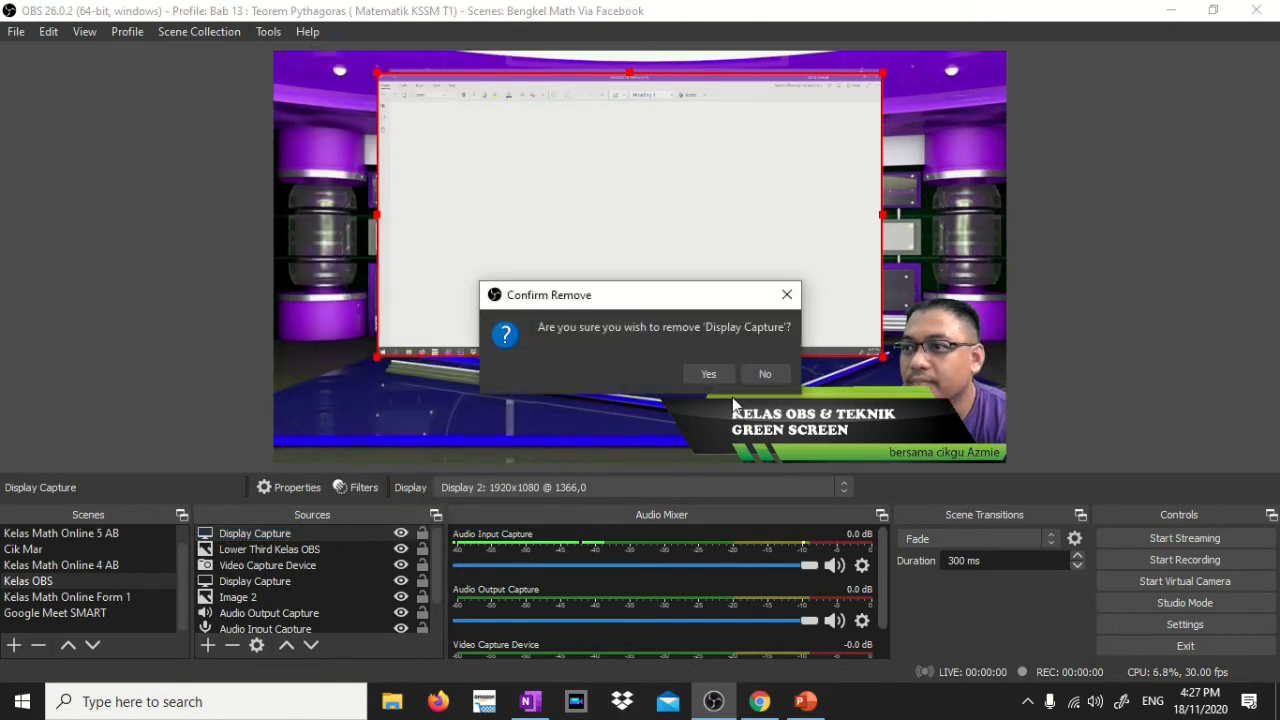
left_click(708, 373)
left_click(705, 350)
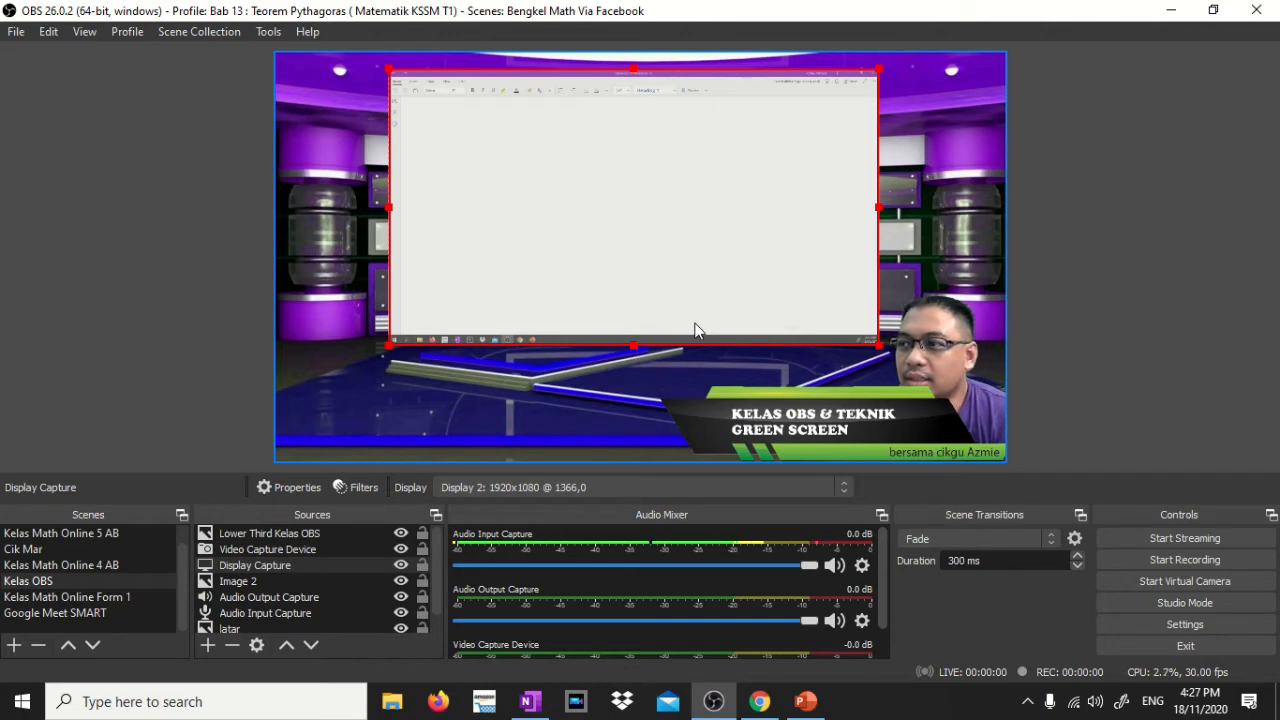
- Choose Display 2: 1920x1080 @ 1366,0 as the captured display in the remaining Display Capture's properties and accept
left_click(298, 566)
double_click(298, 566)
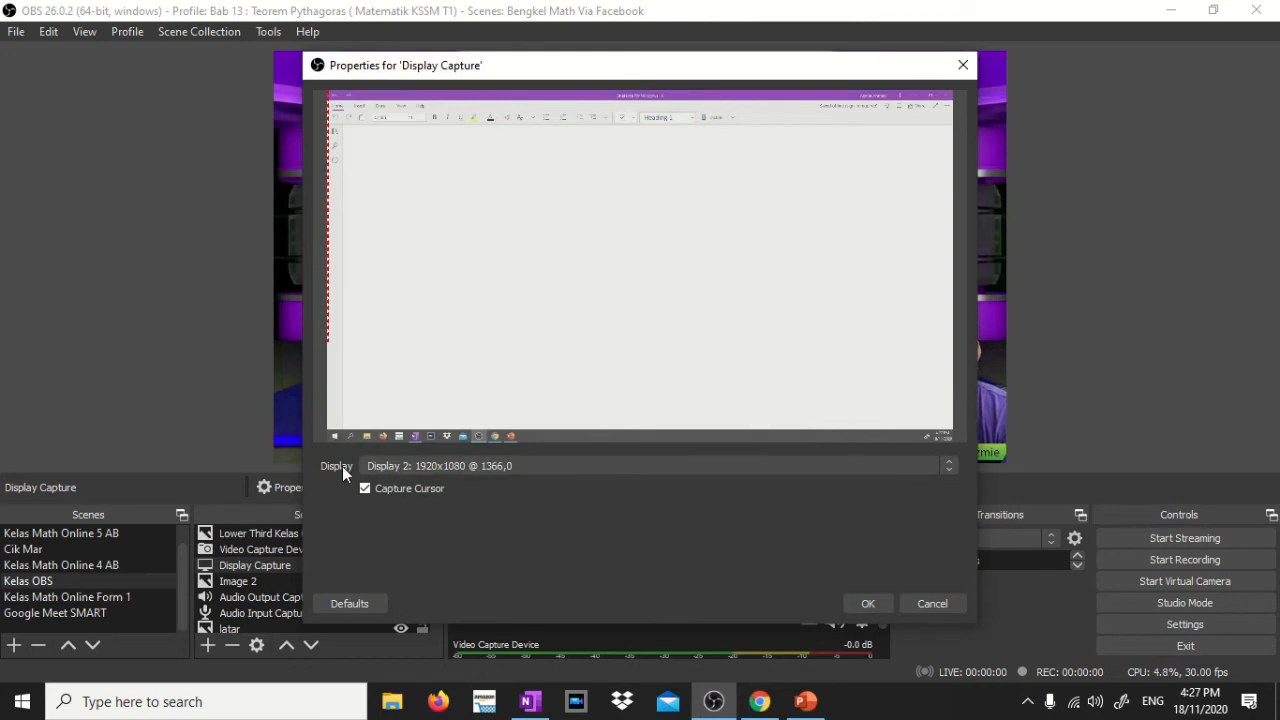
left_click(951, 469)
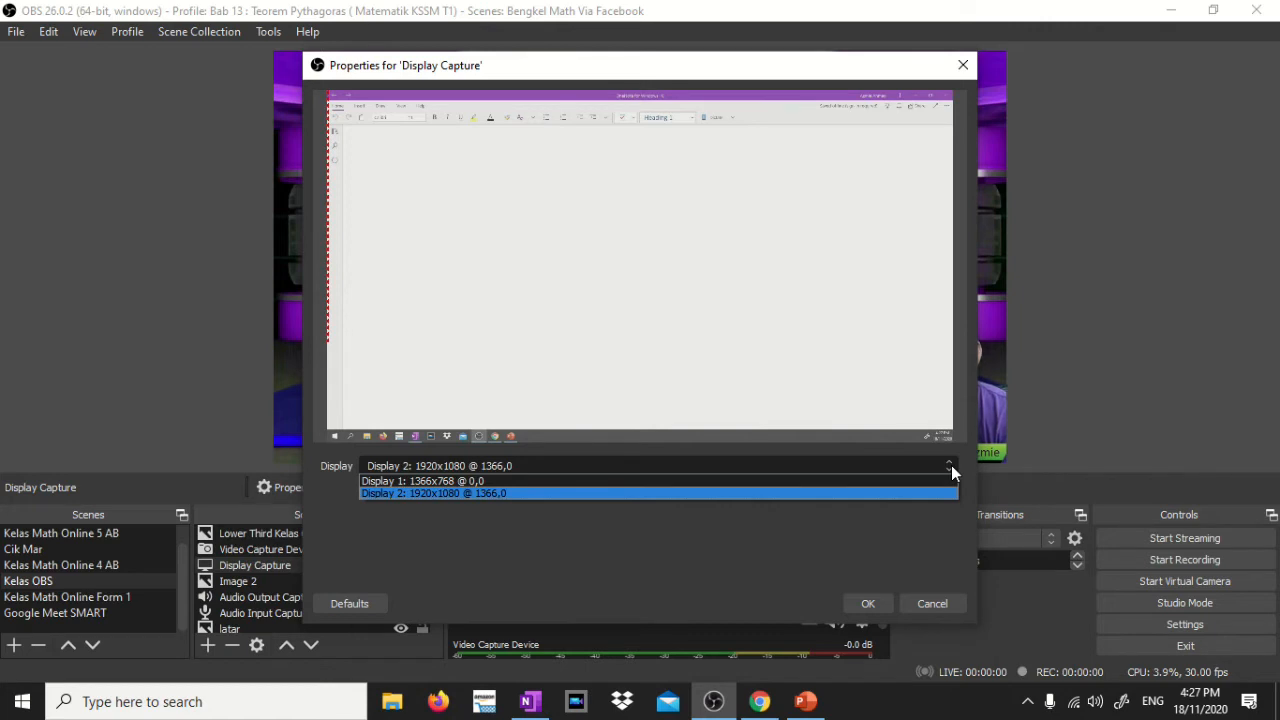
left_click(463, 496)
left_click(867, 604)
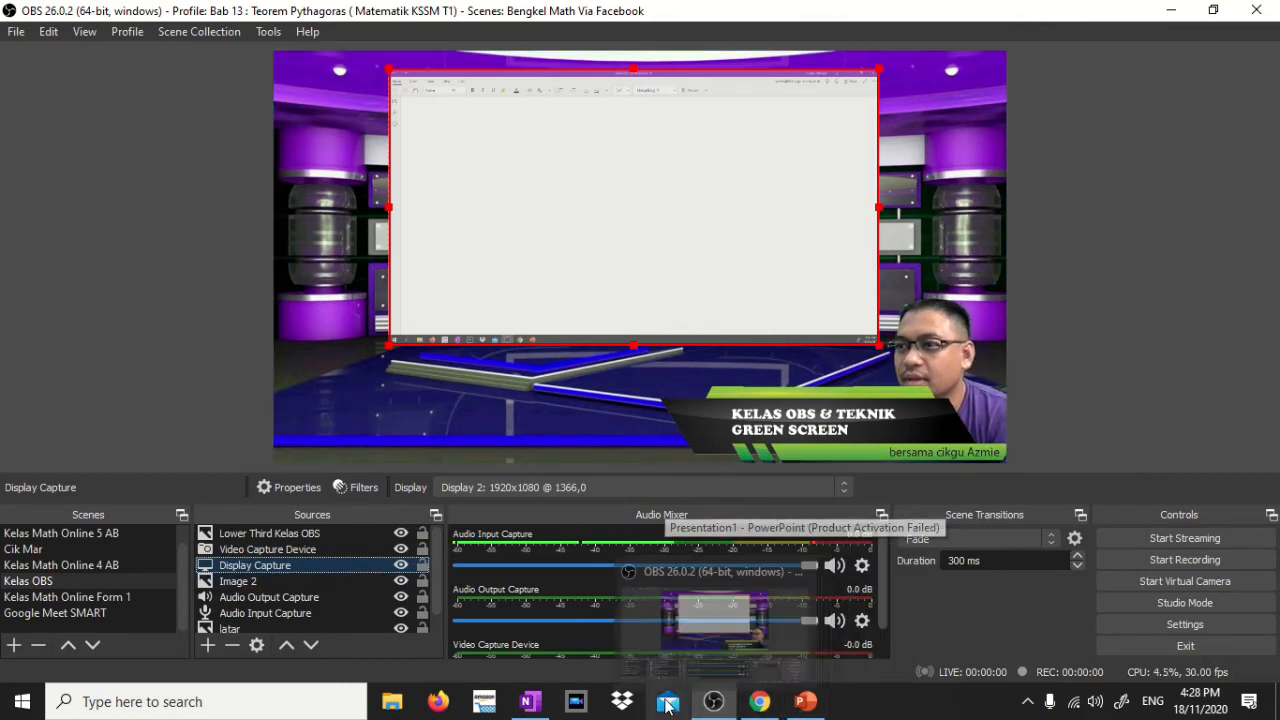
- Switch to PowerPoint, move the Presentation1 window onto the second display and maximize it there
mouse_move(540, 710)
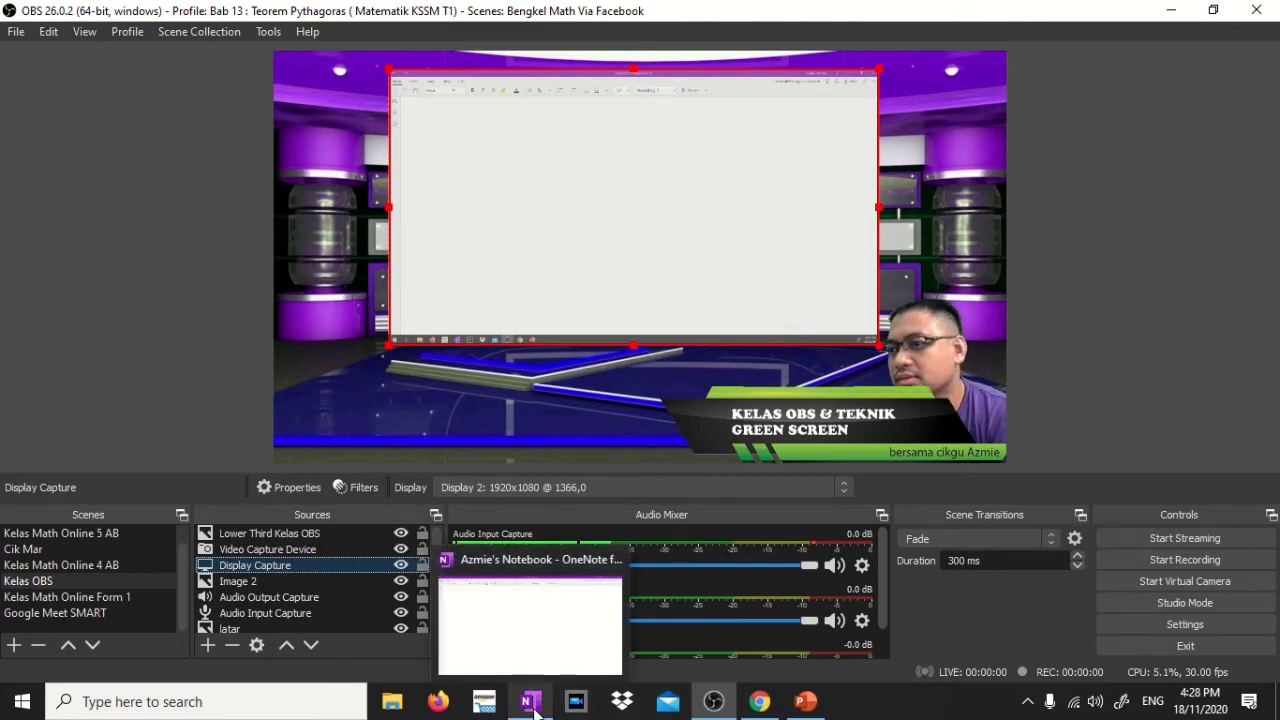
left_click(812, 706)
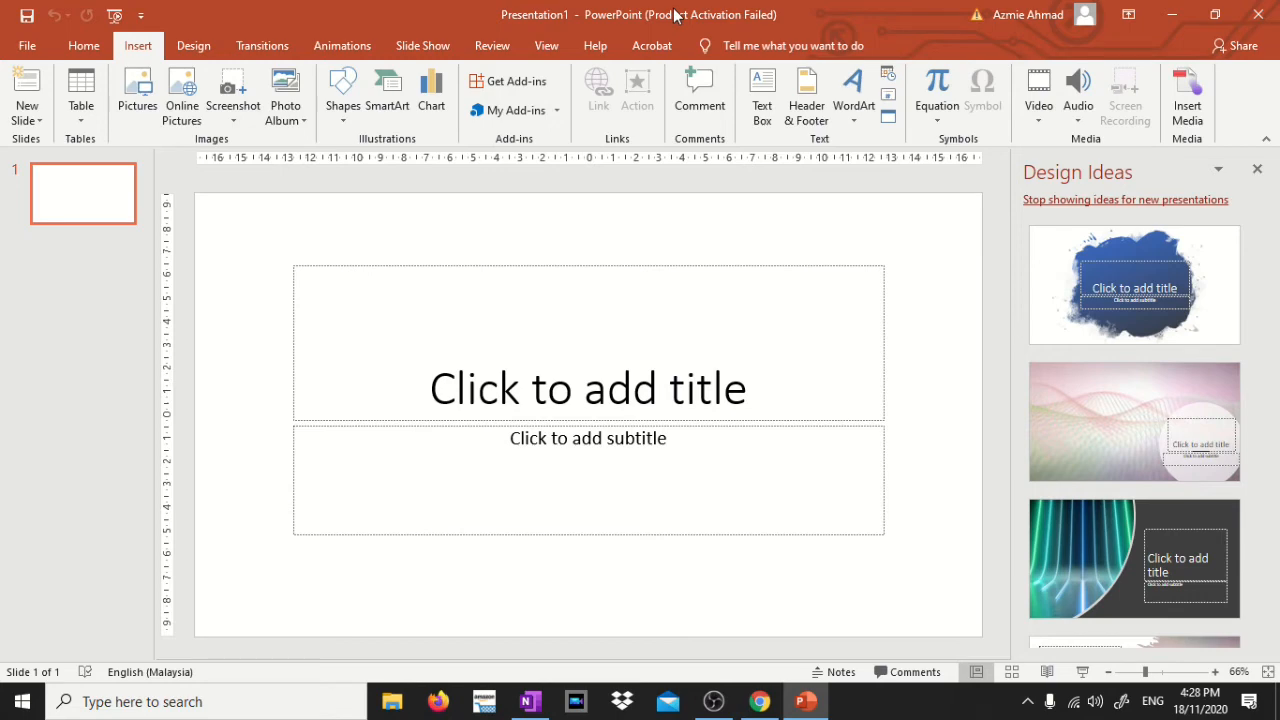
left_click_drag(676, 17, 824, 135)
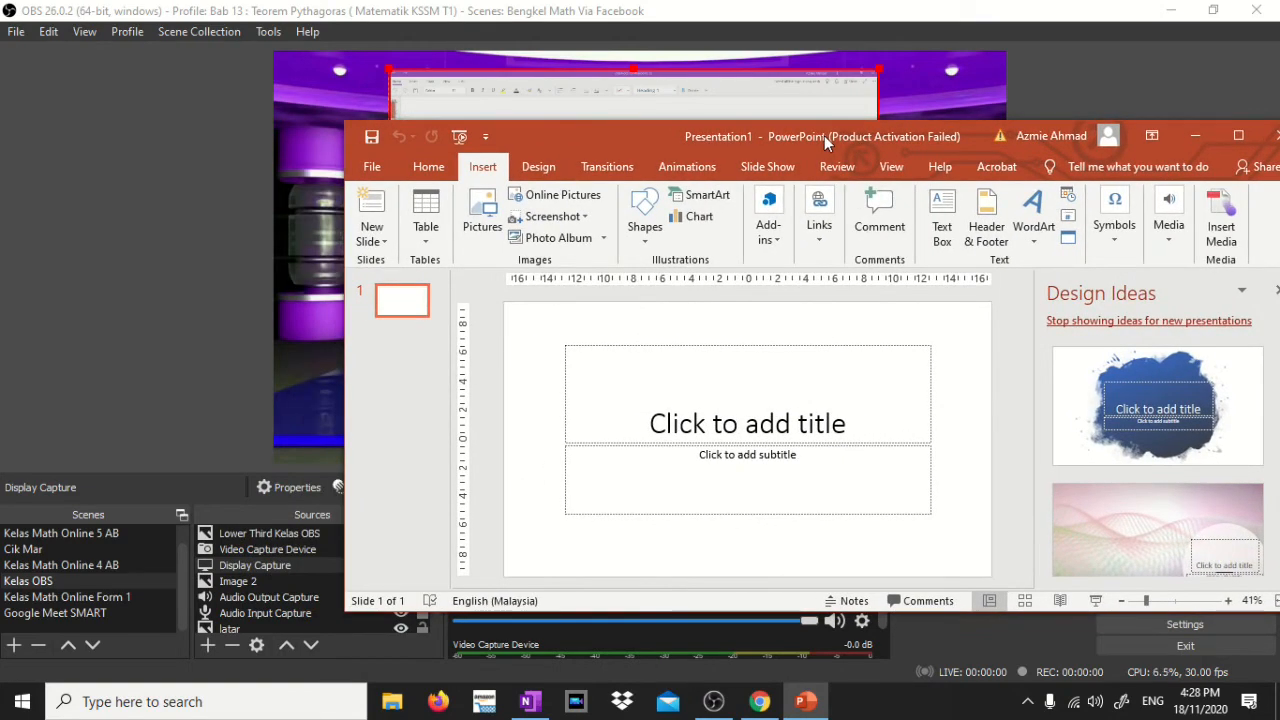
left_click_drag(824, 135, 1279, 200)
left_click_drag(790, 10, 1275, 214)
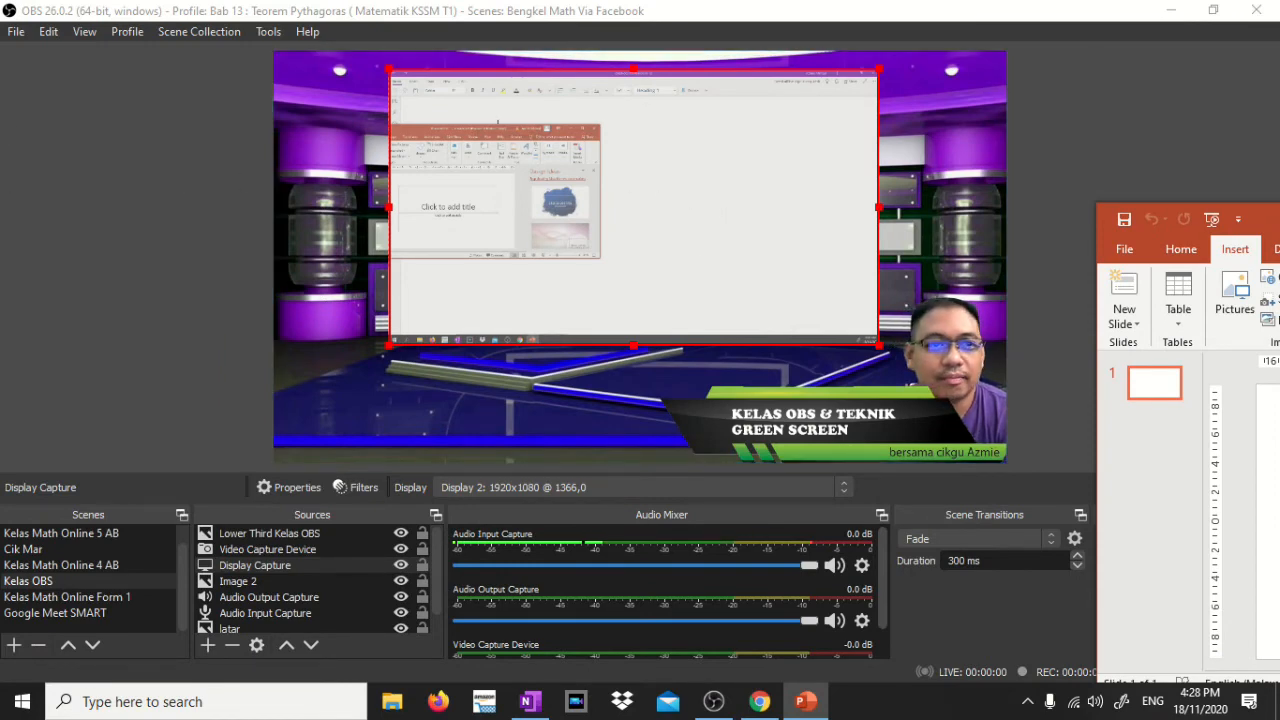
left_click_drag(1279, 218, 1279, 226)
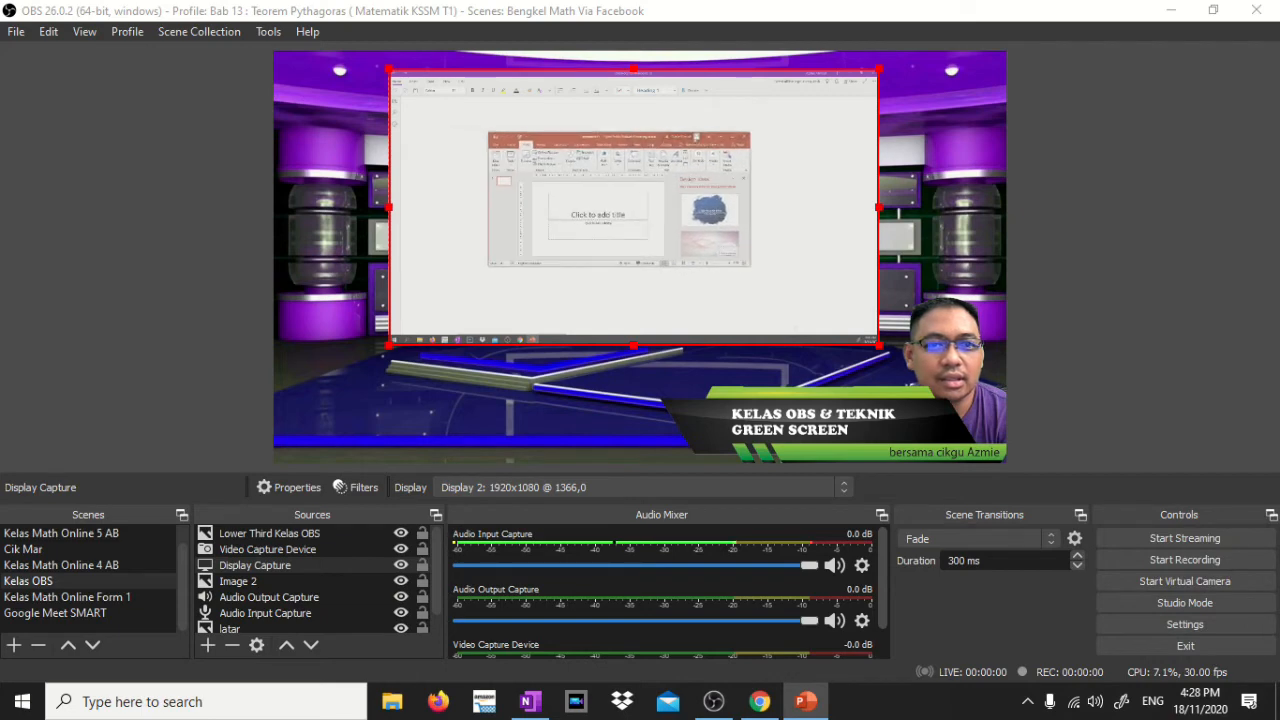
left_click(732, 137)
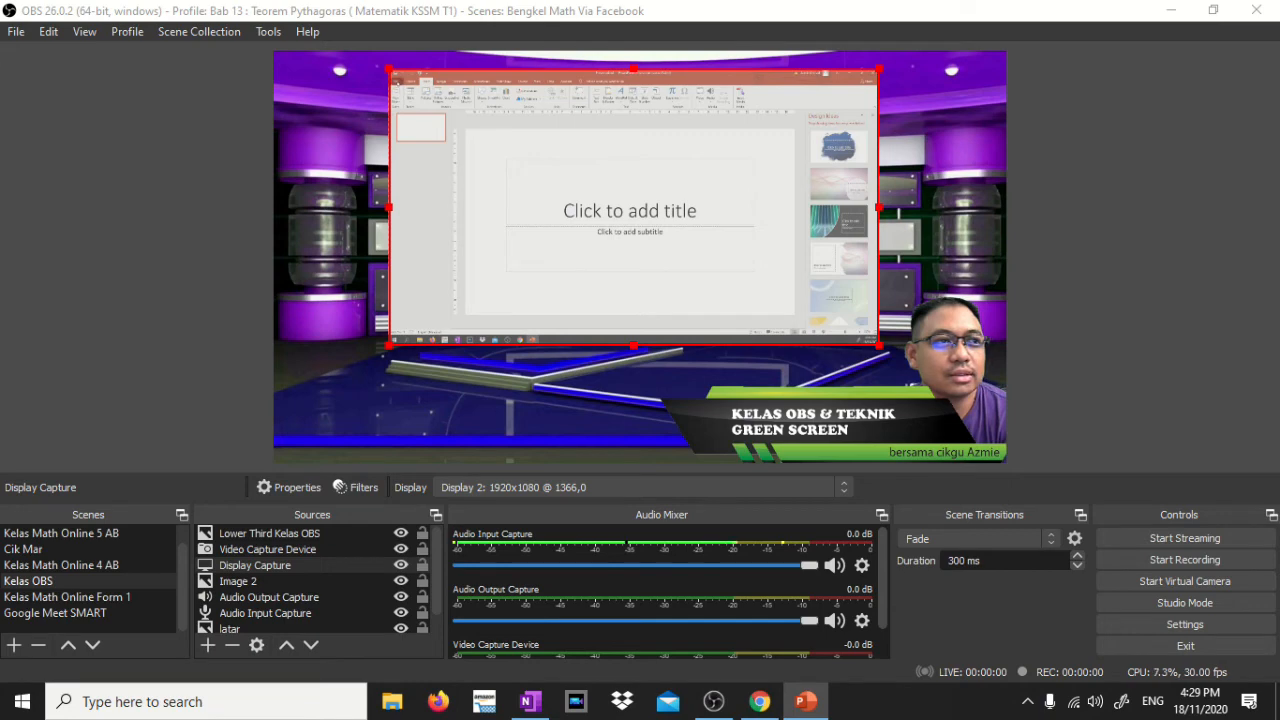
- Open the Program Peningkatan Akademik Matematik SPM 2020 presentation from PowerPoint's recent files
left_click(398, 82)
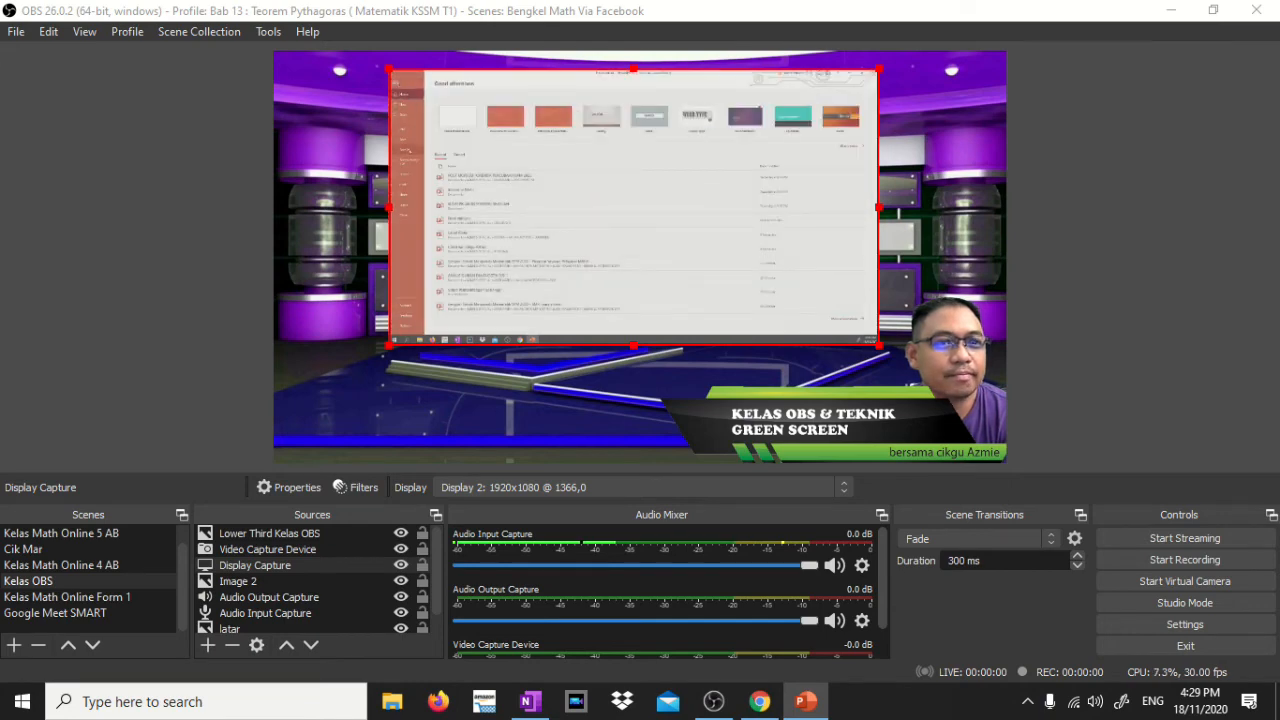
left_click(405, 117)
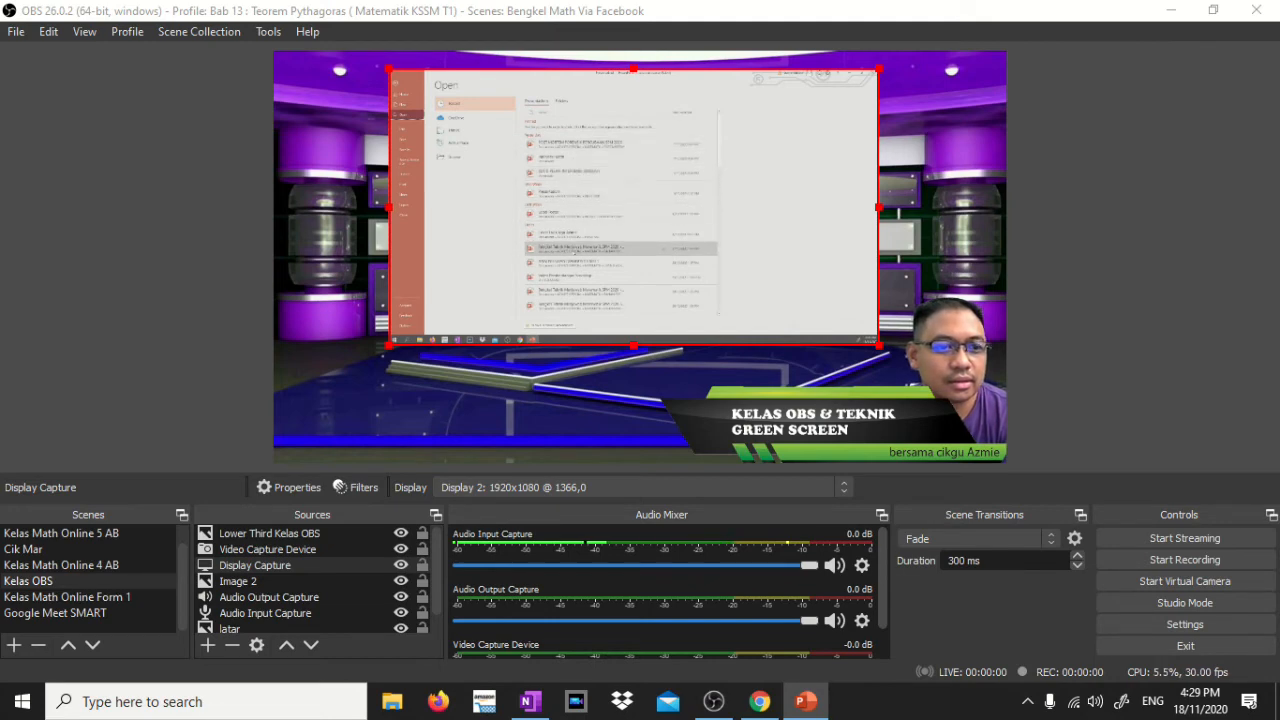
left_click(580, 247)
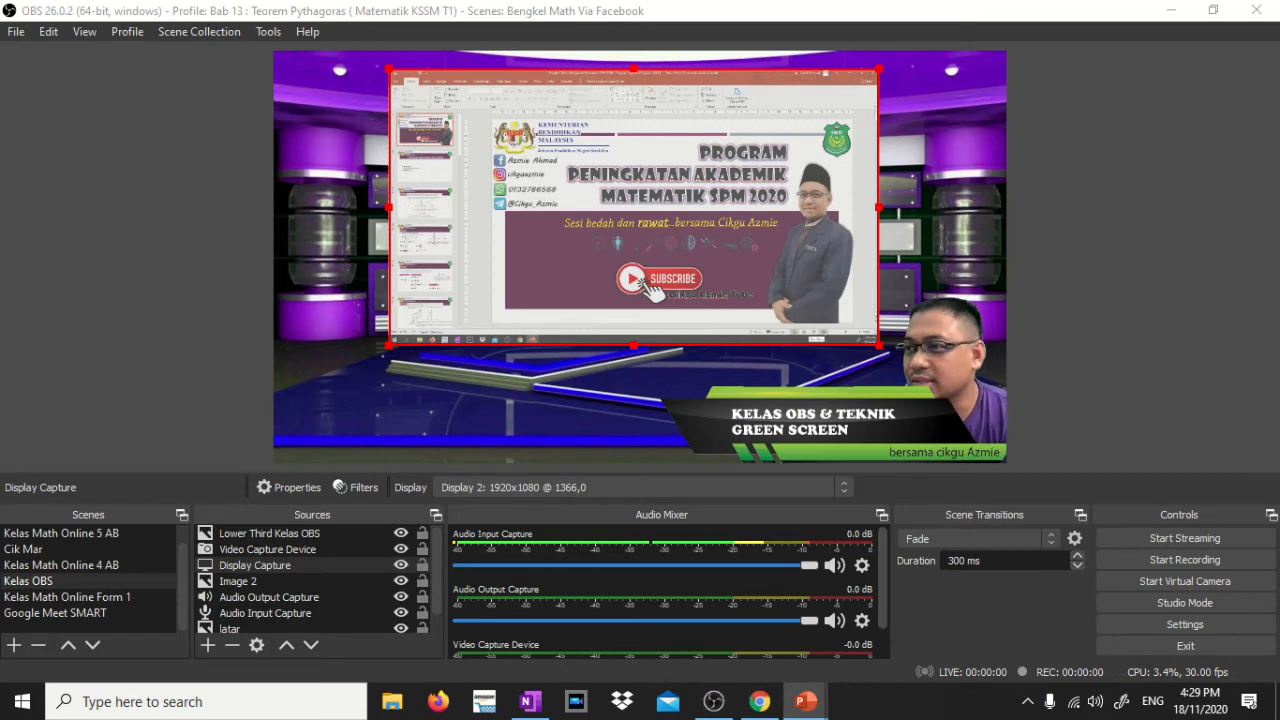
- Start the slide show, minimize presenter view on the main display and advance the slides to Soalan 1 under Garis Lurus
key("F5")
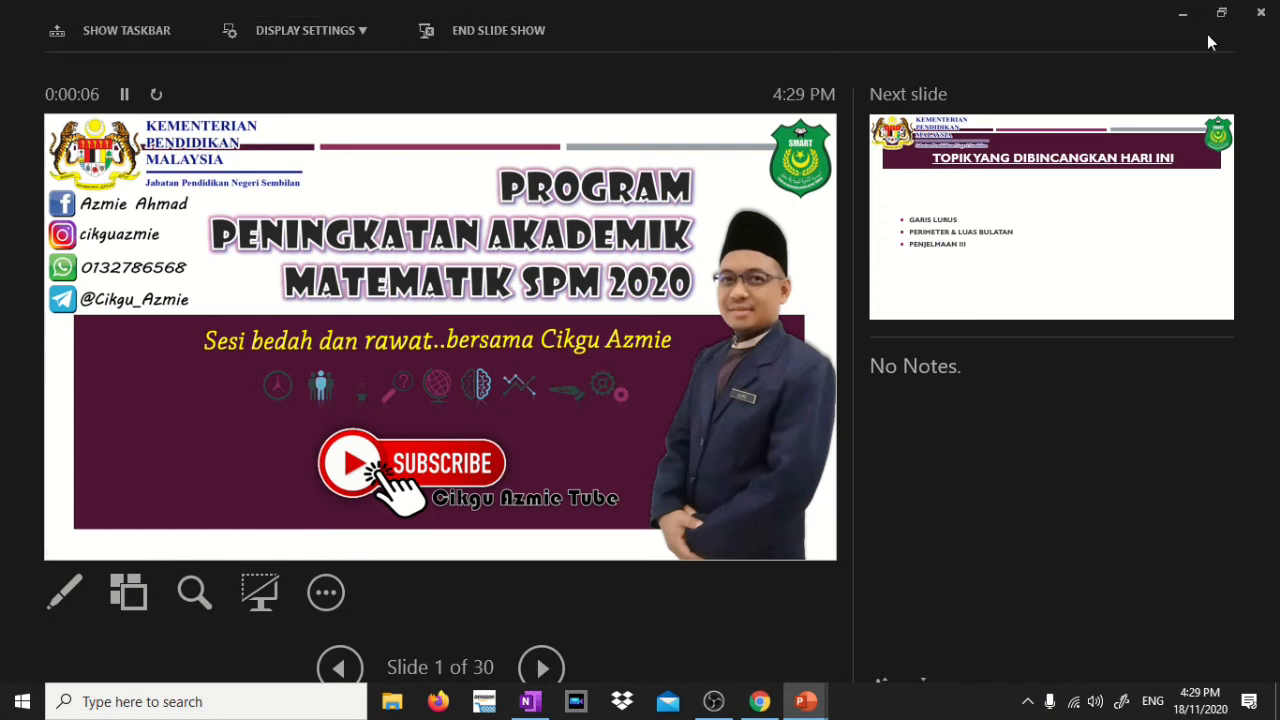
left_click(1182, 16)
left_click(1177, 225)
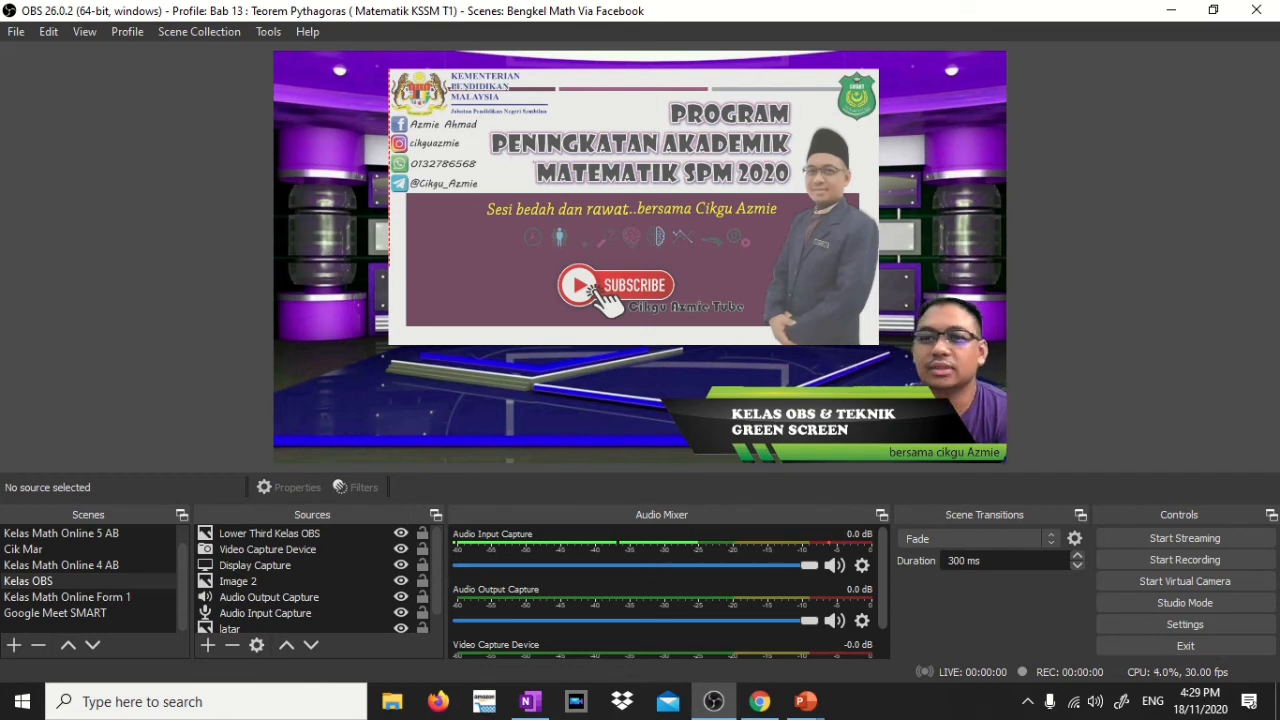
left_click(565, 167)
left_click(565, 167)
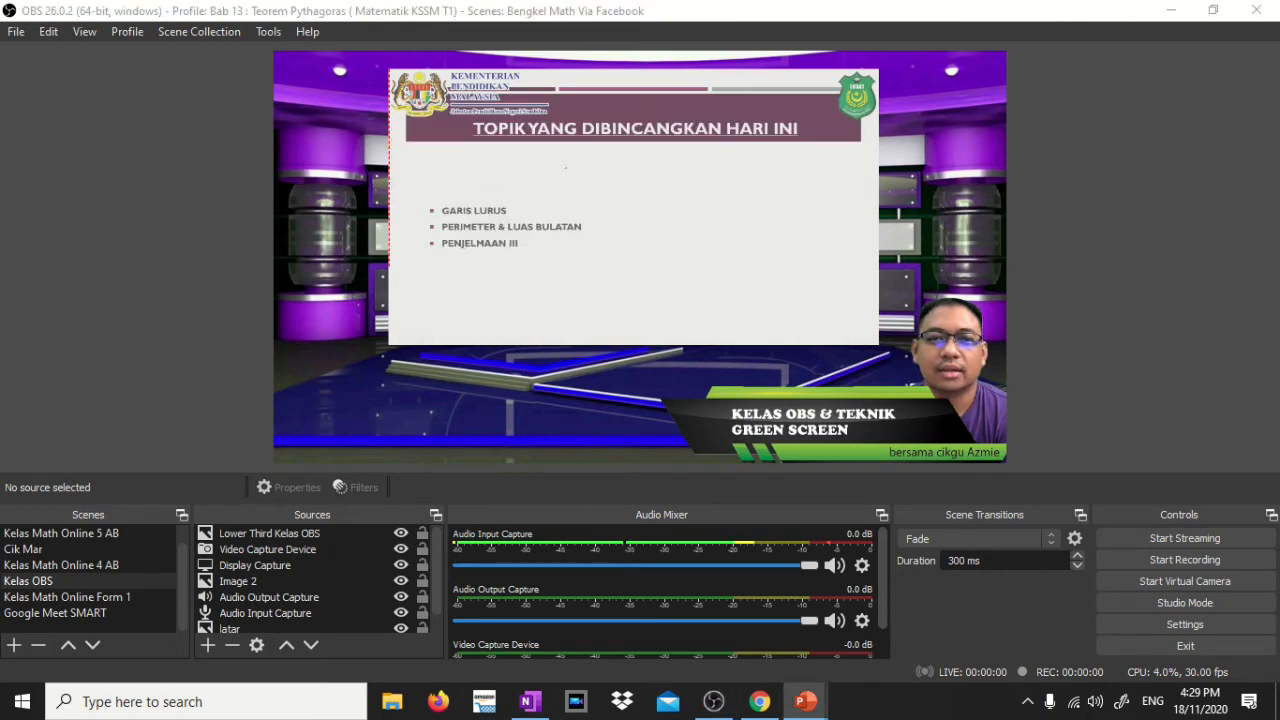
left_click(565, 167)
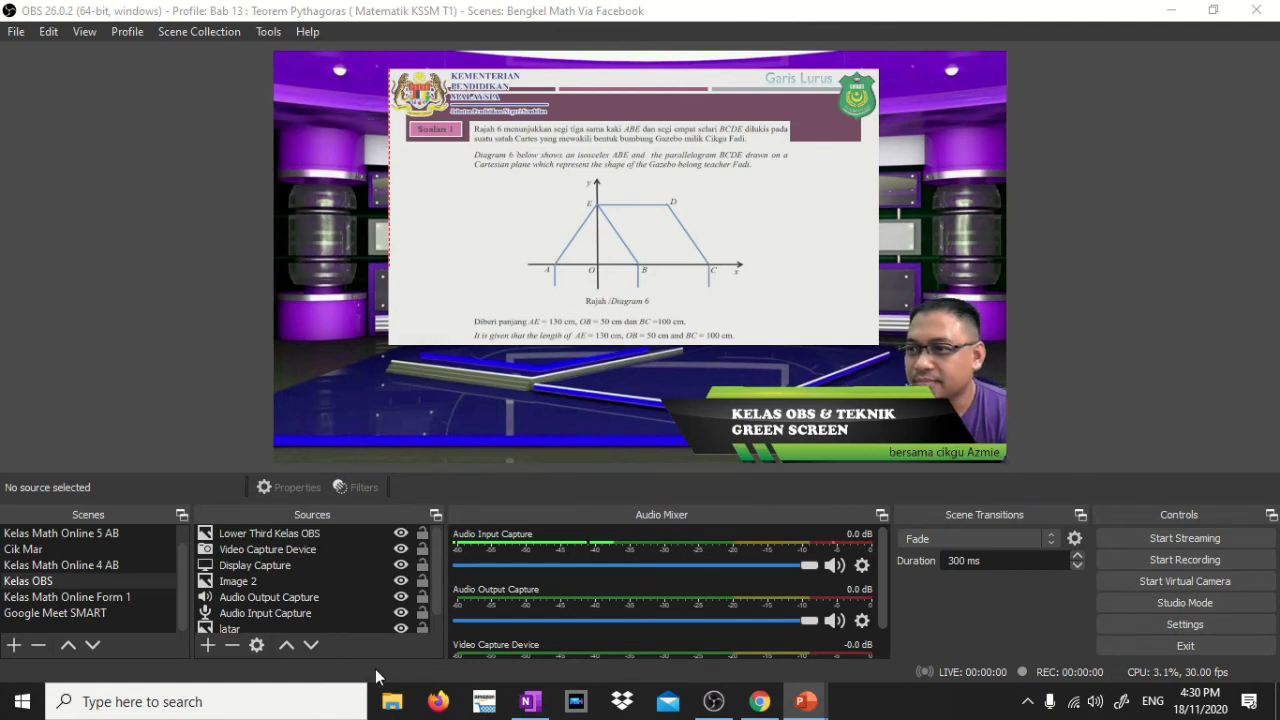
- Switch to OneNote on the second display and sketch a laptop and a monitor joined by a cable with a black pen
left_click(535, 701)
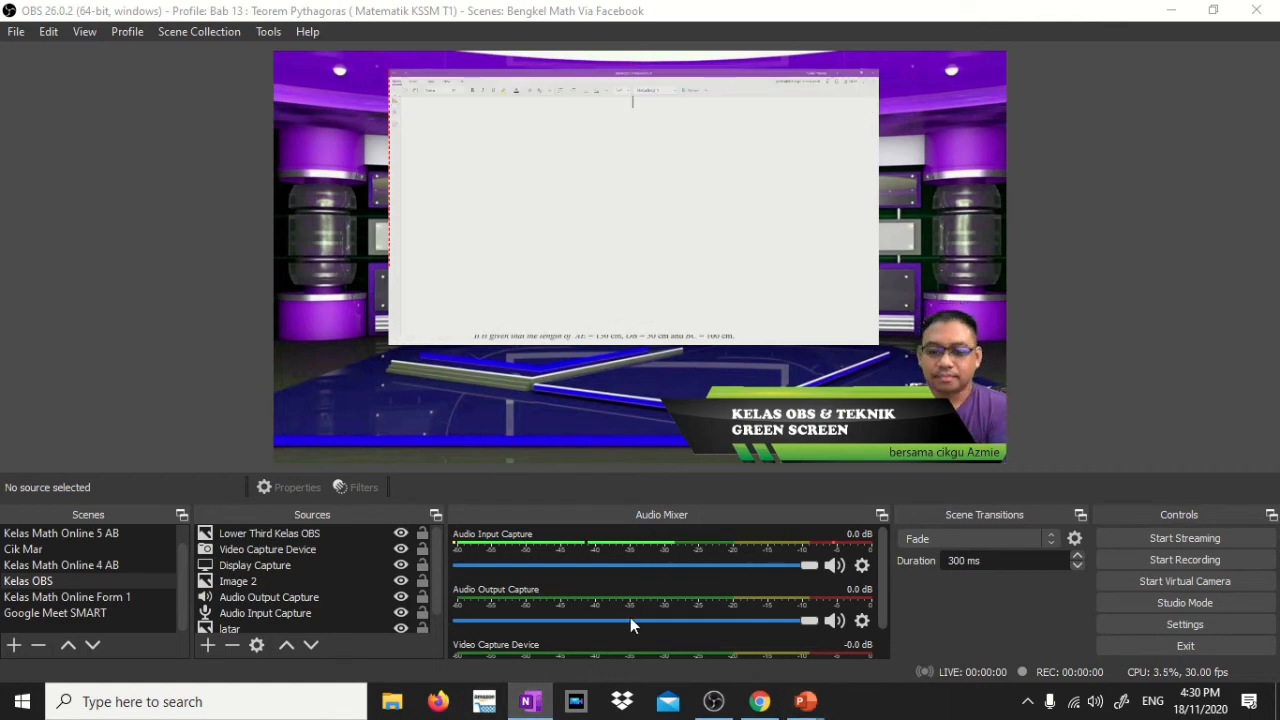
left_click(430, 81)
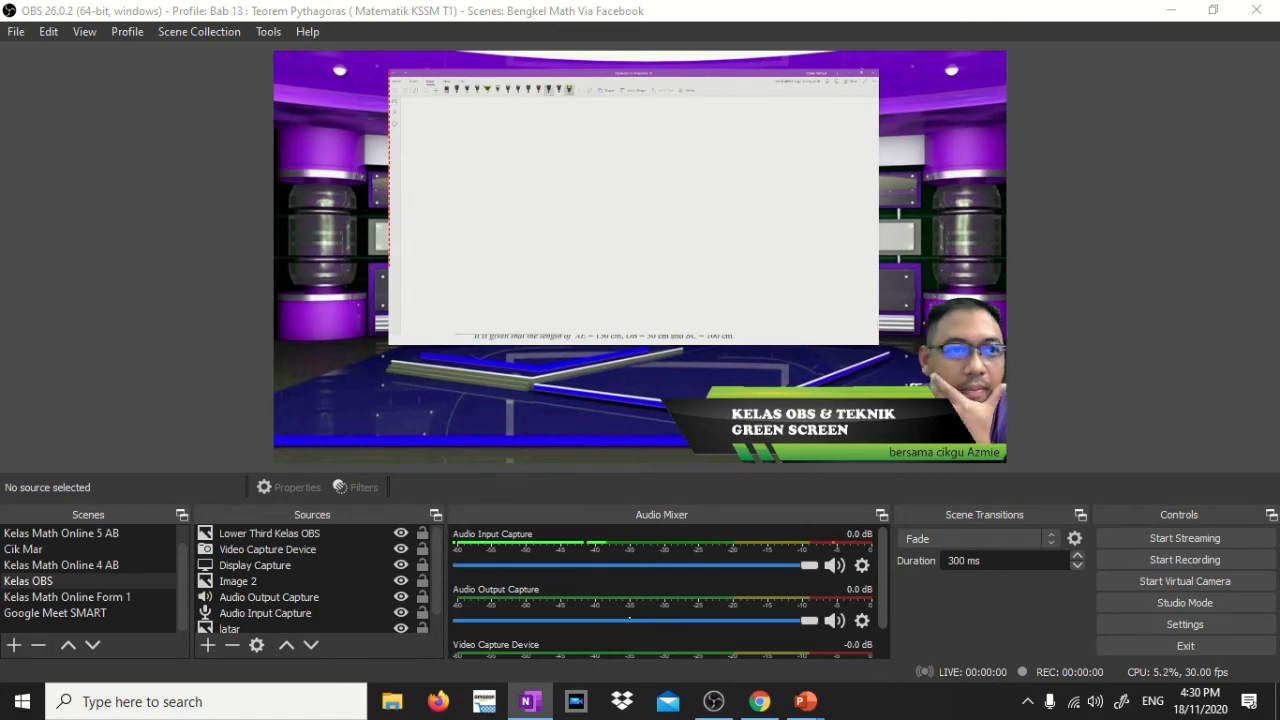
left_click(548, 90)
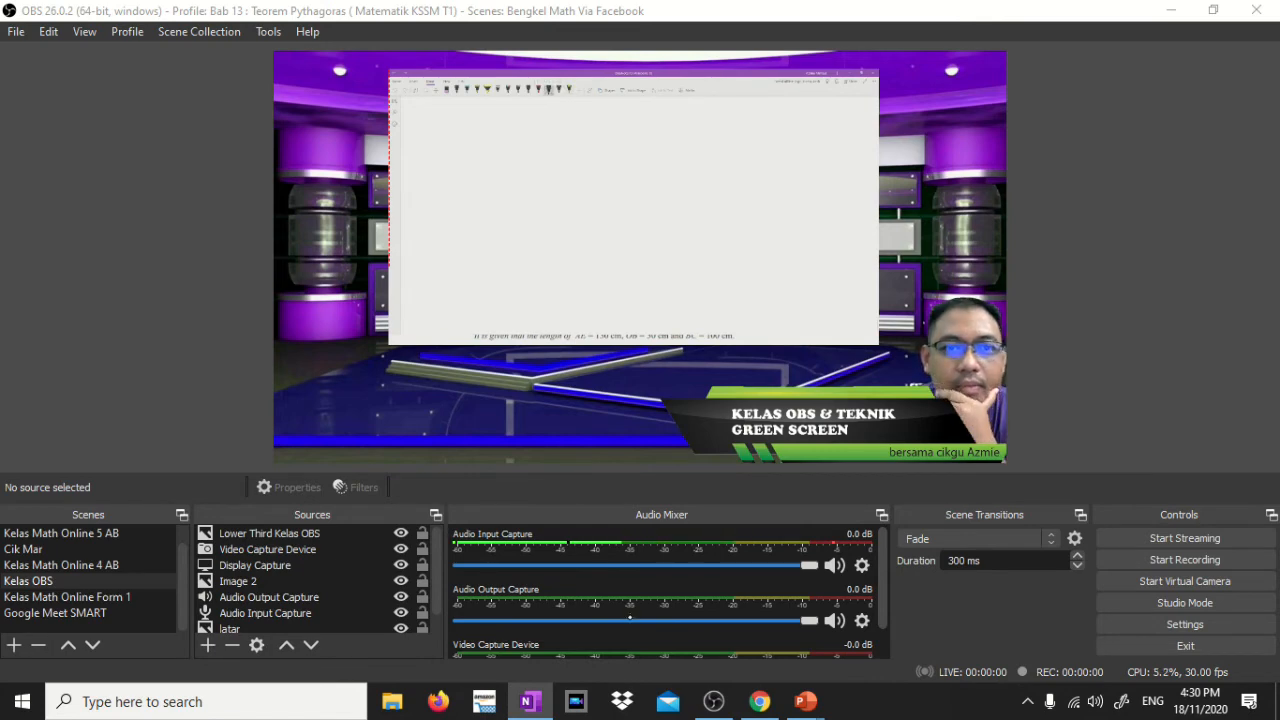
left_click_drag(668, 165, 647, 207)
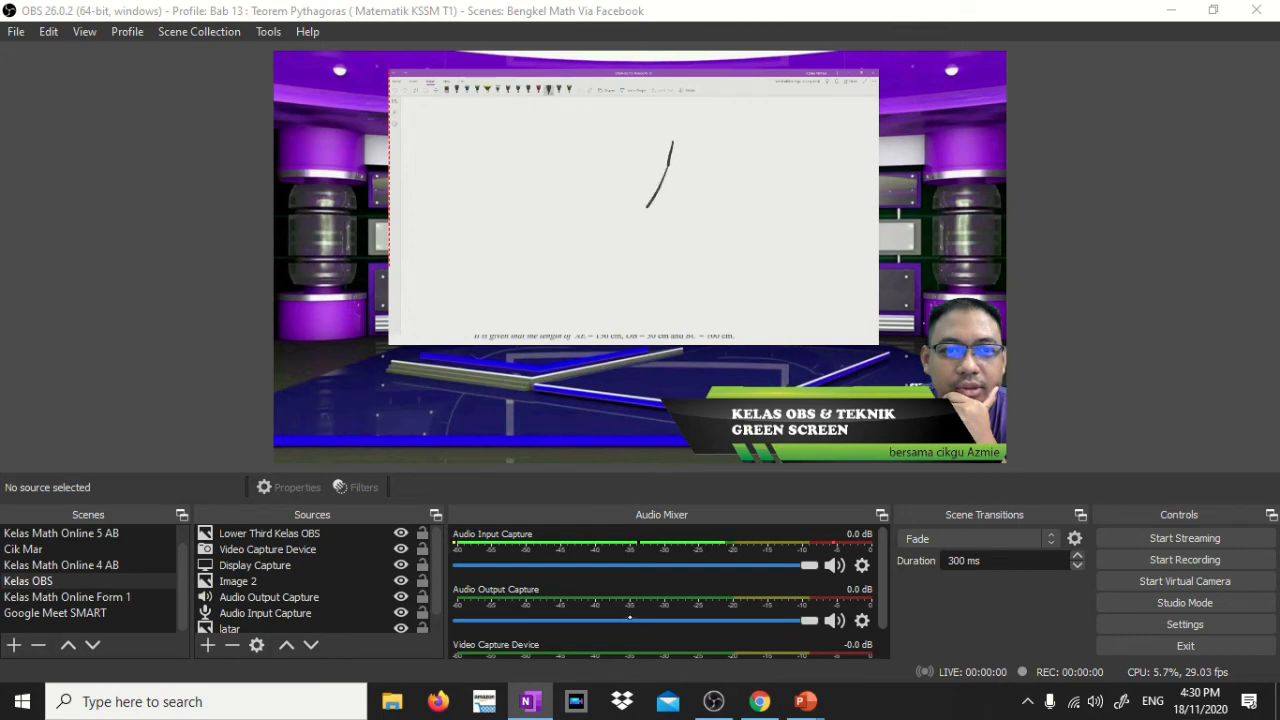
mouse_move(673, 142)
left_mouse_down()
mouse_move(715, 160)
mouse_move(668, 170)
mouse_move(686, 204)
mouse_move(692, 178)
mouse_move(687, 194)
left_mouse_up()
left_click_drag(707, 146, 679, 164)
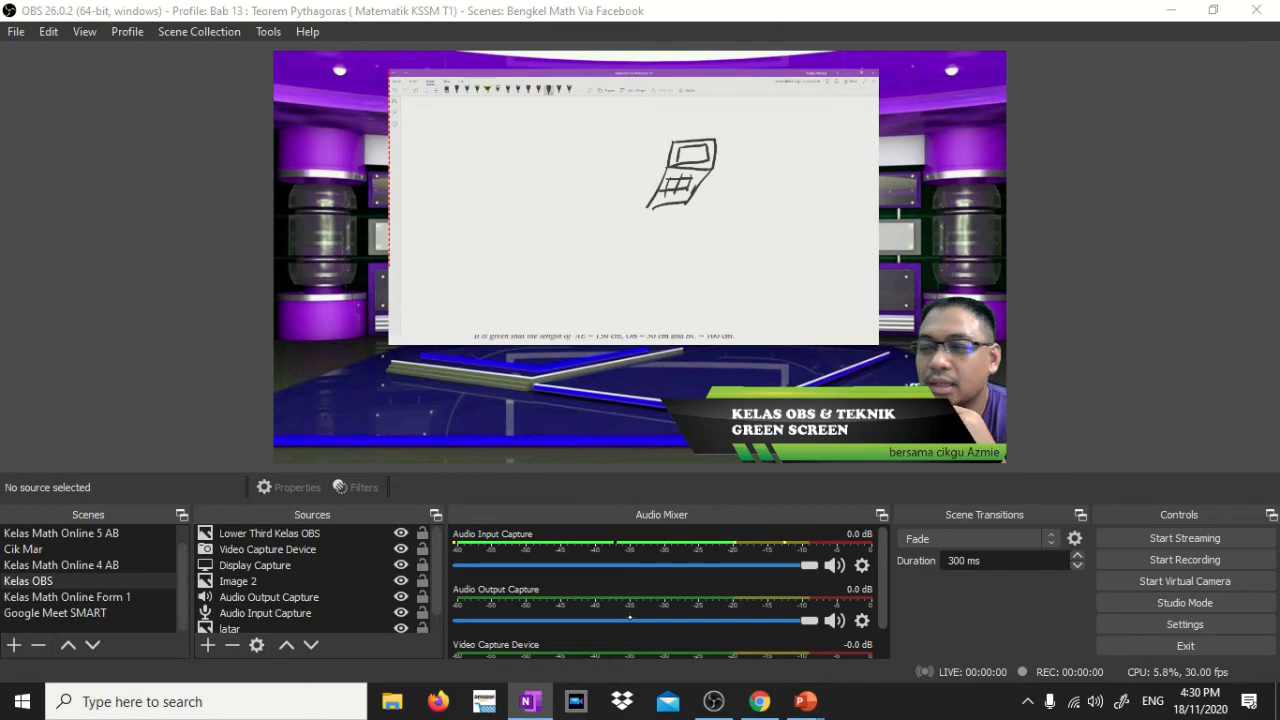
mouse_move(549, 135)
left_mouse_down()
mouse_move(551, 173)
mouse_move(594, 125)
mouse_move(606, 168)
mouse_move(552, 174)
mouse_move(601, 185)
left_mouse_up()
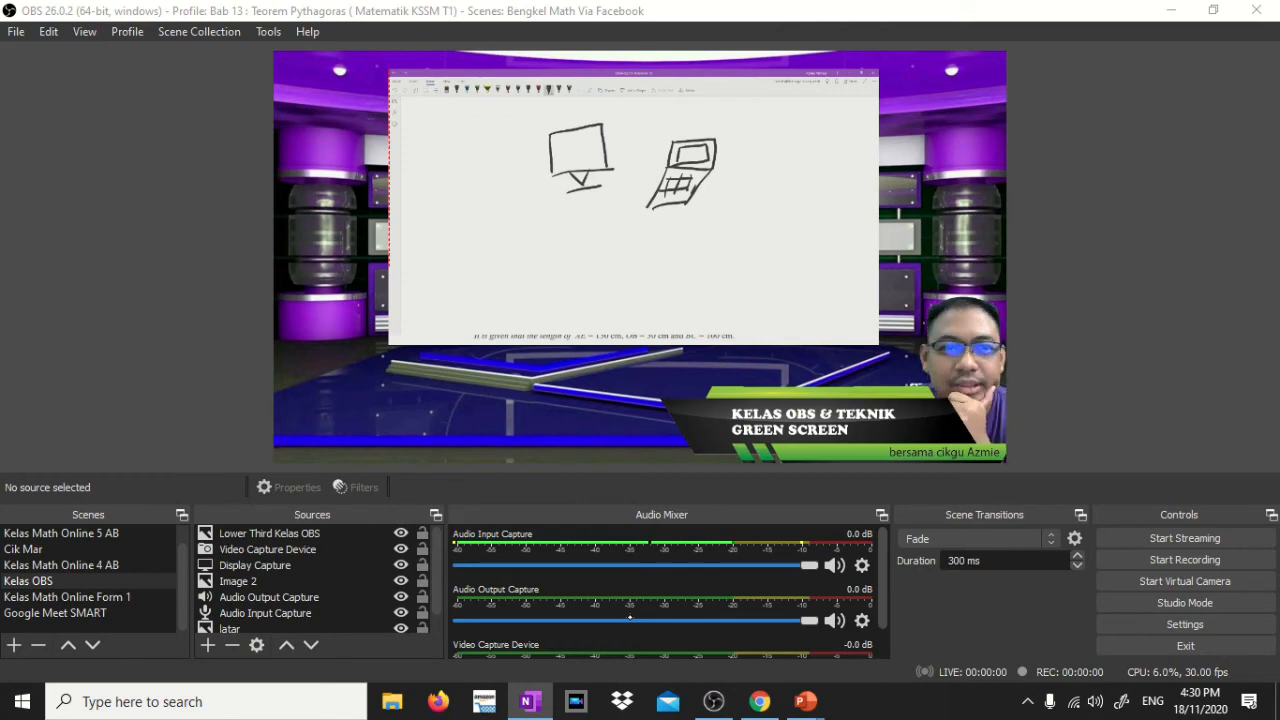
left_click_drag(608, 167, 659, 168)
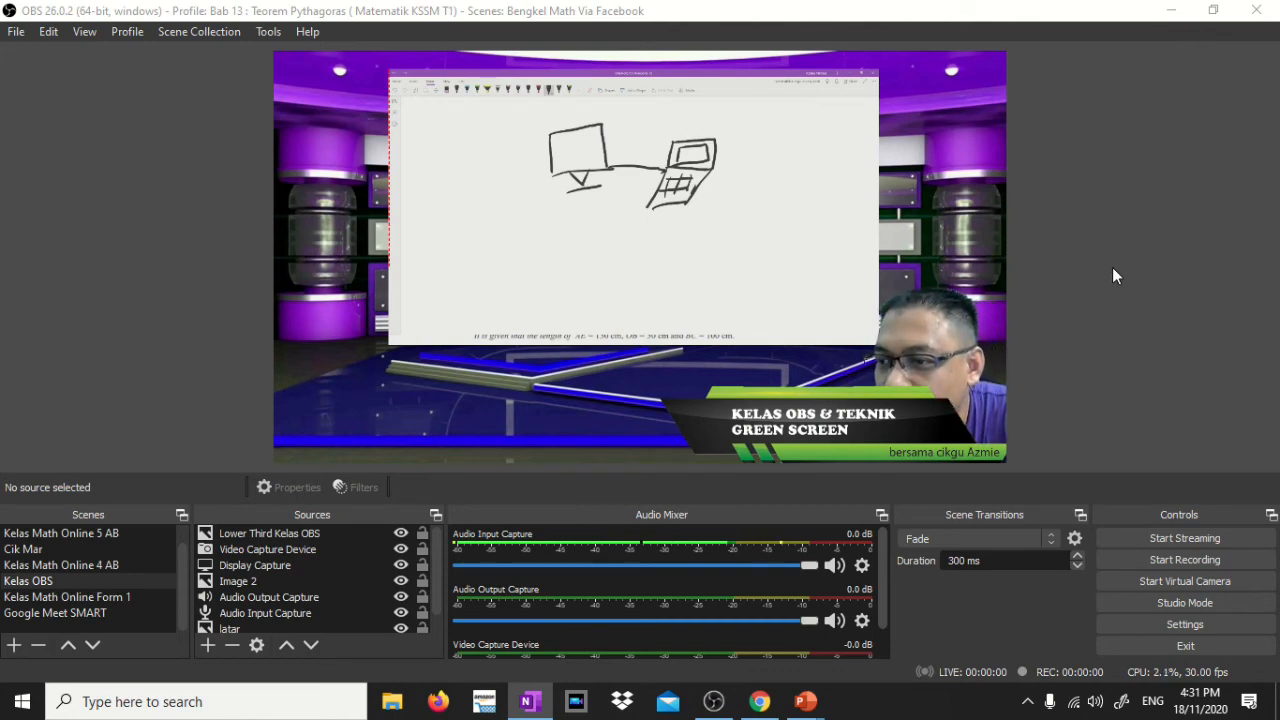
- Review the Windows projection modes and the desktop's Display settings entry without changing anything, and return to OBS
key("super+p")
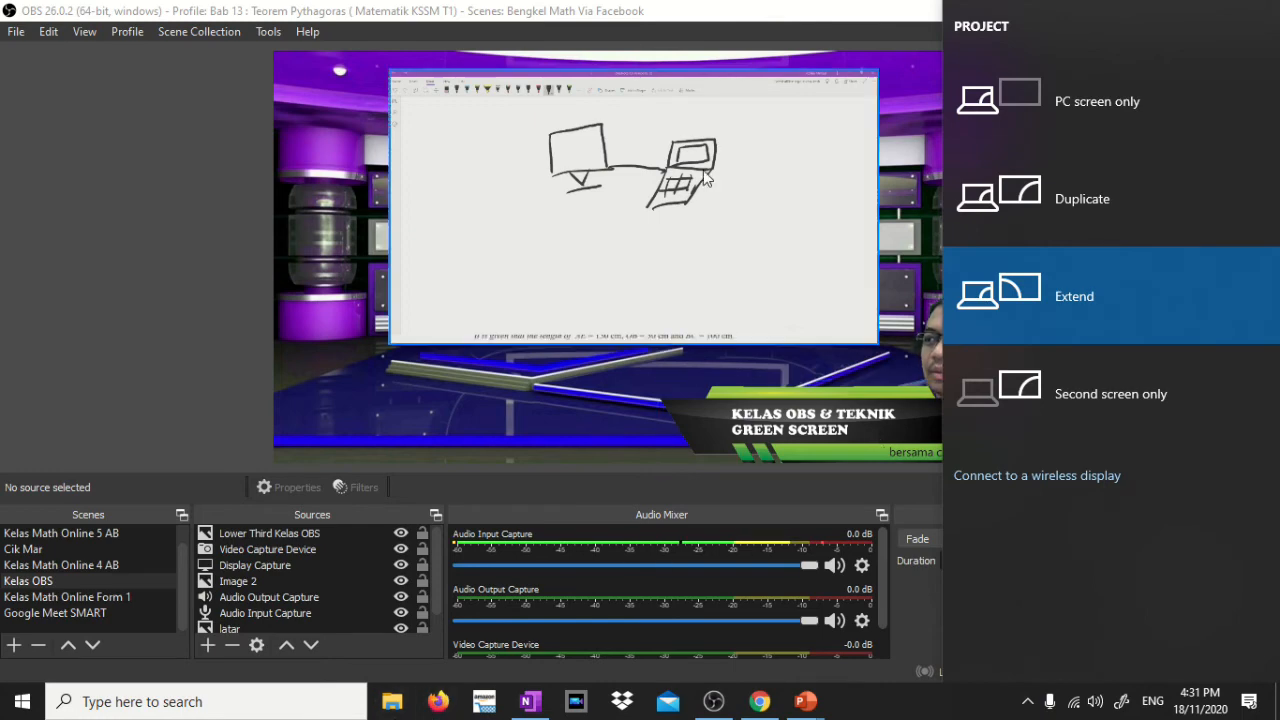
key("Escape")
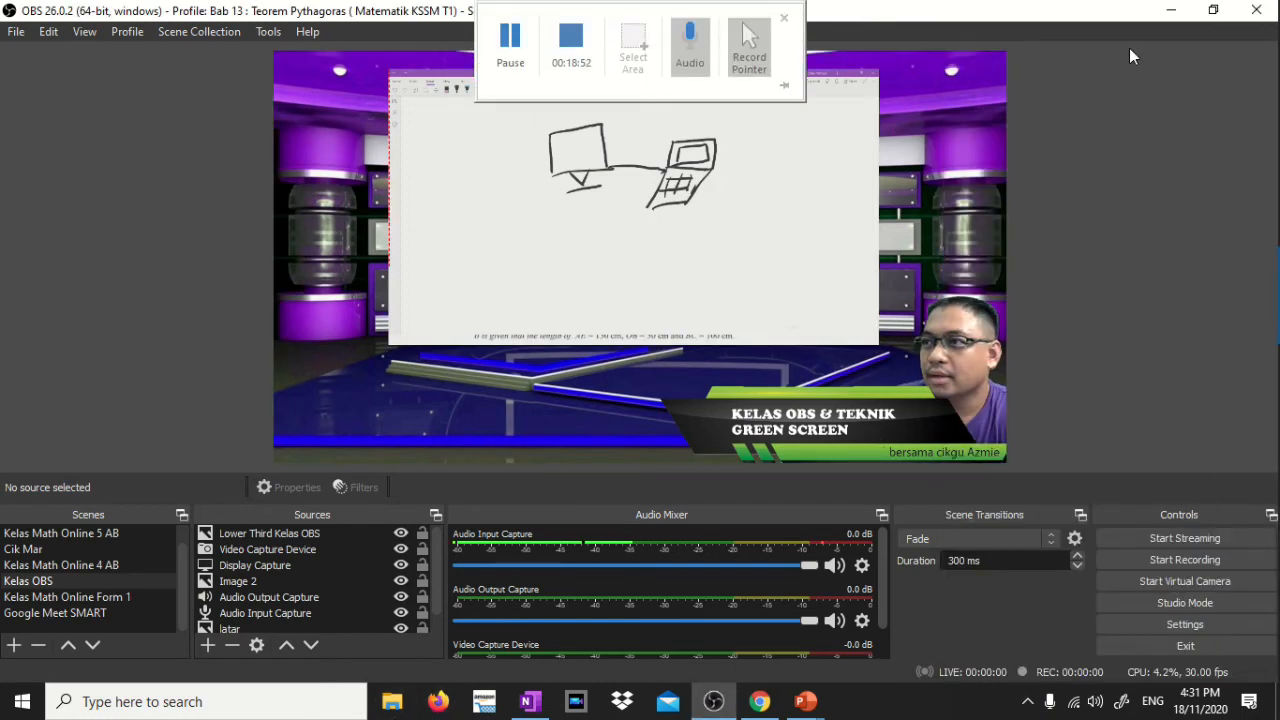
left_click(1166, 11)
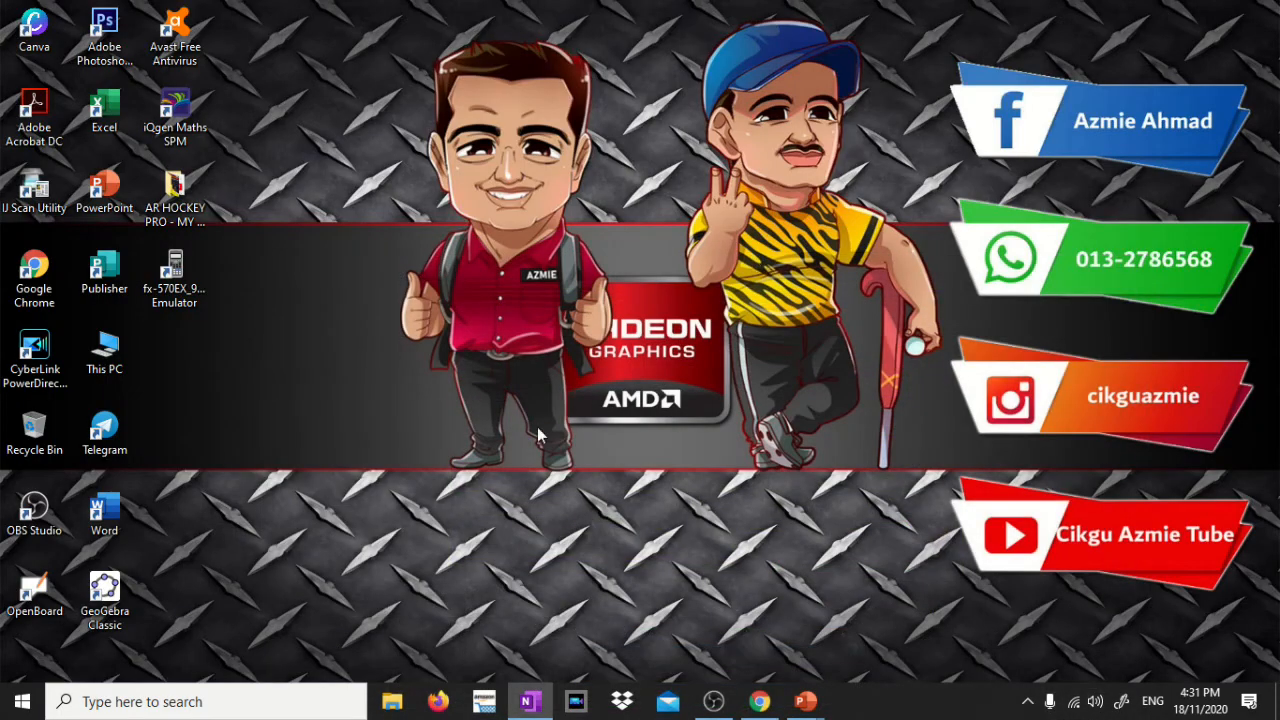
right_click(452, 400)
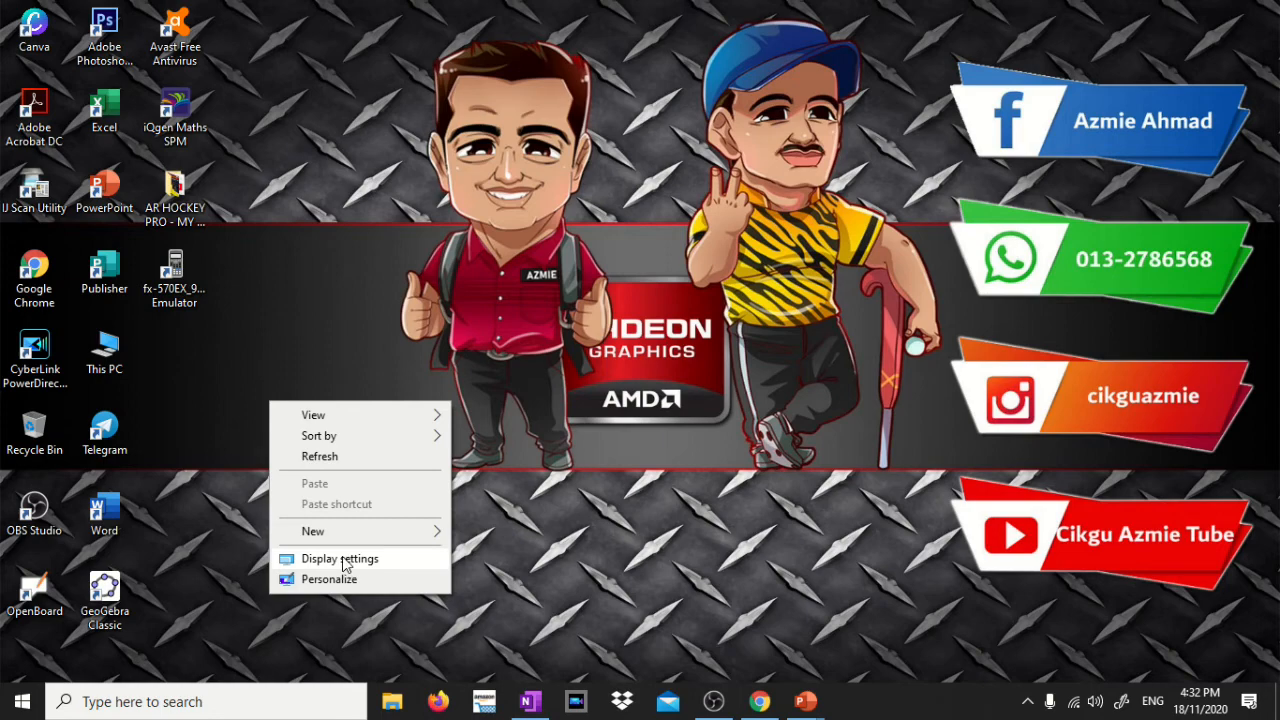
left_click(408, 359)
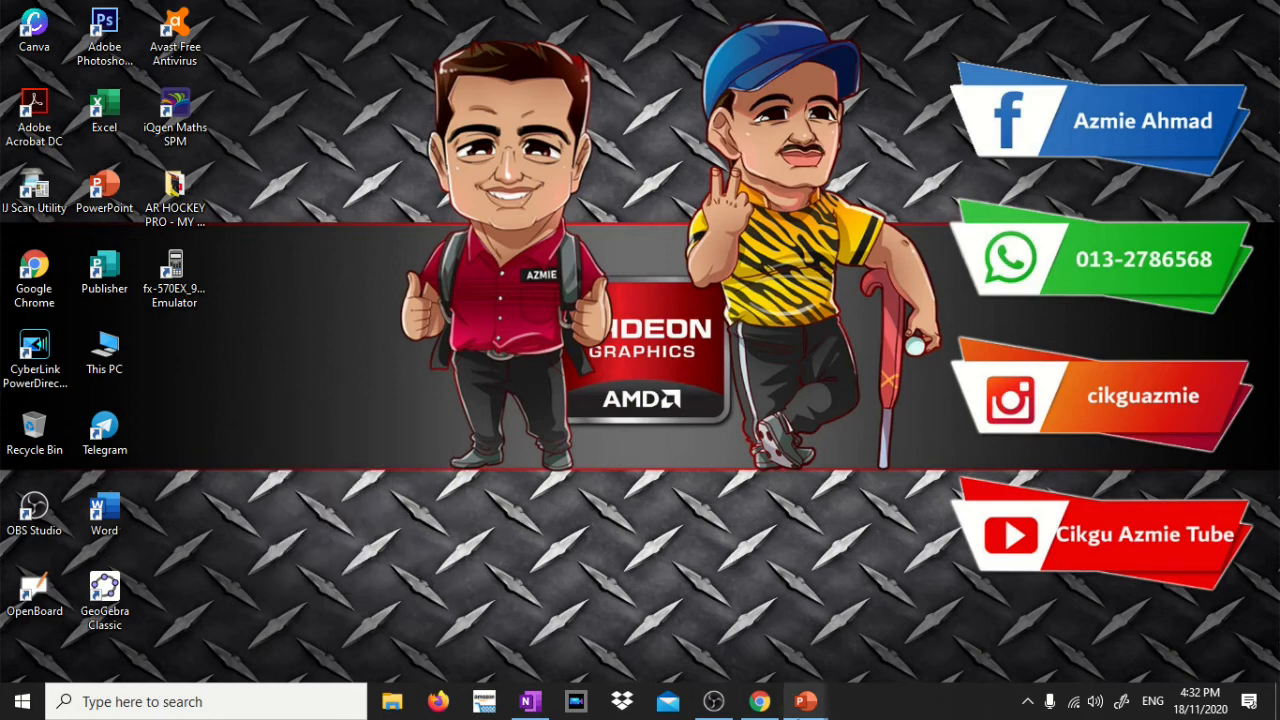
left_click(713, 701)
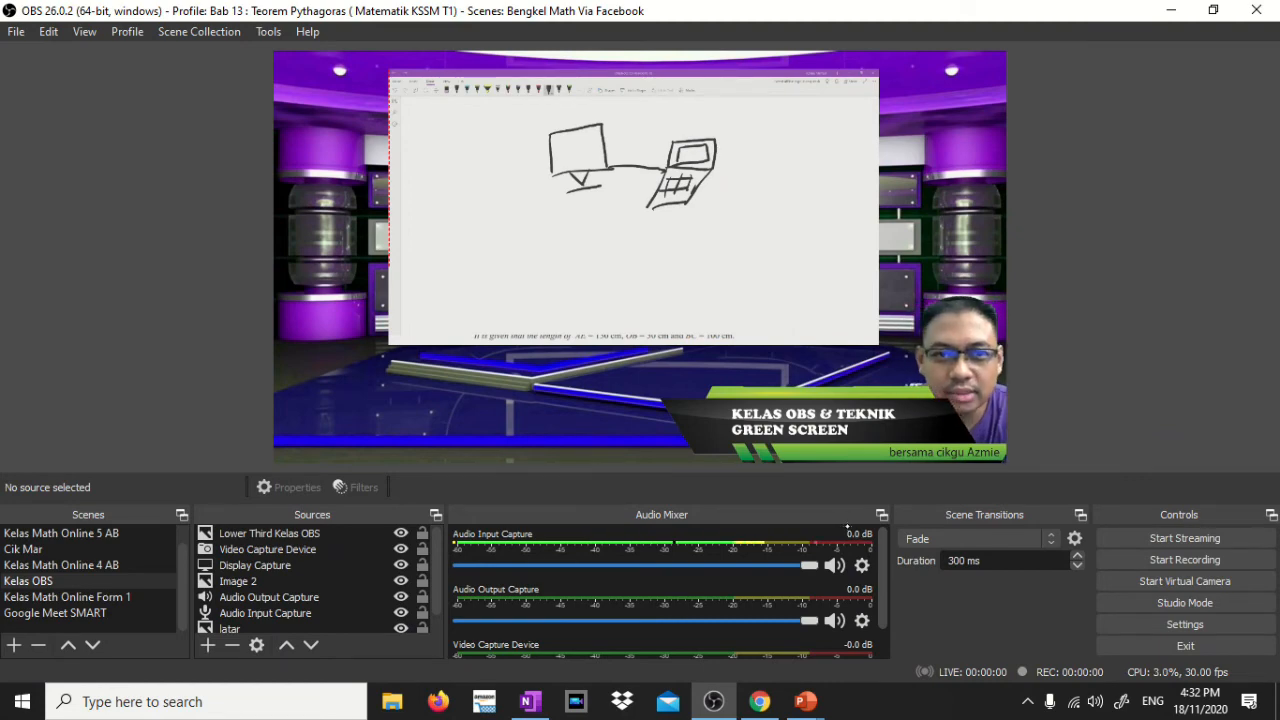
- Annotate the OneNote sketch with an A on both screens, arrows, and the labels "bahan" at the monitor and "OBS" at the laptop
left_click_drag(688, 160, 698, 155)
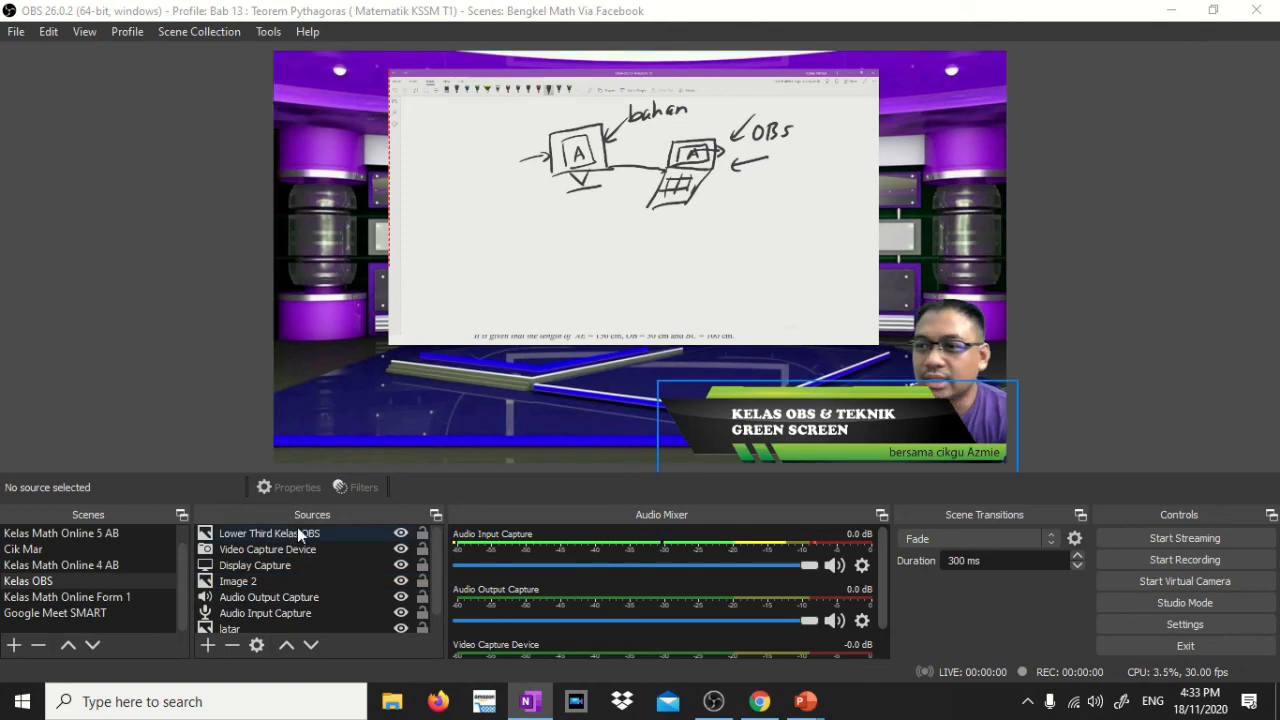
- Review the options for adding an Audio Input Capture and the device choices in the existing one's properties, cancelling both
left_click(209, 646)
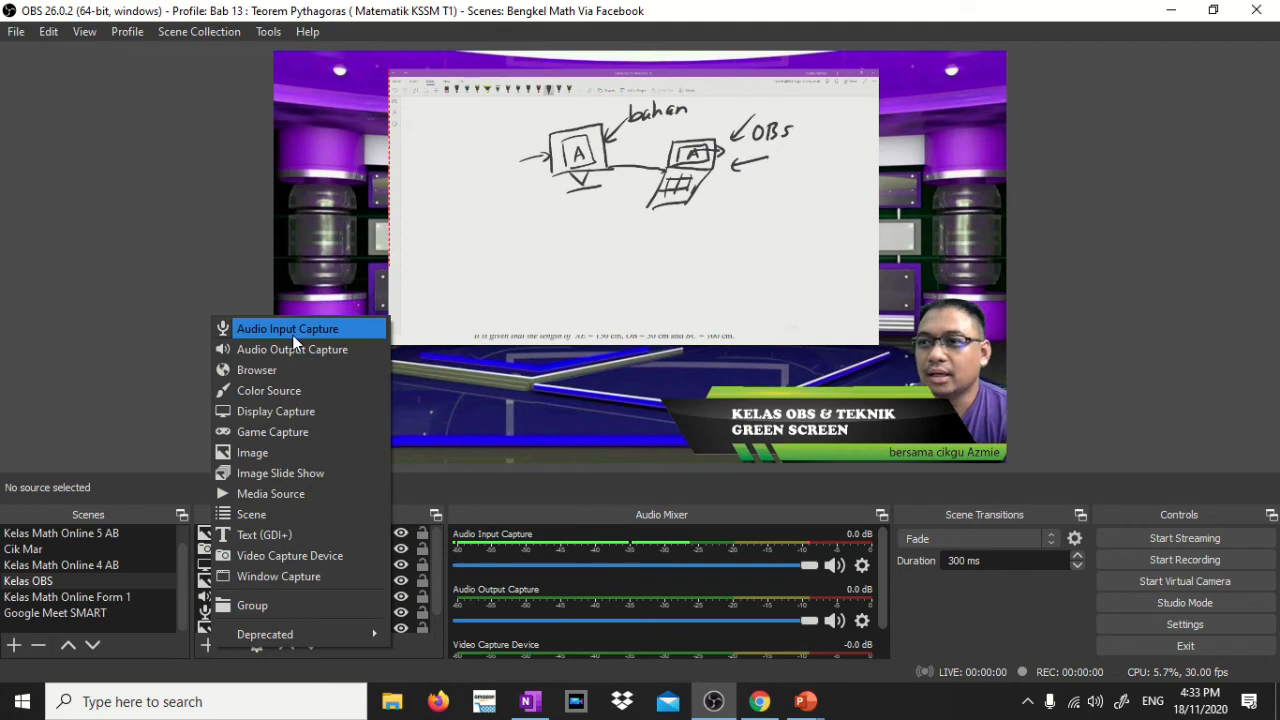
left_click(292, 334)
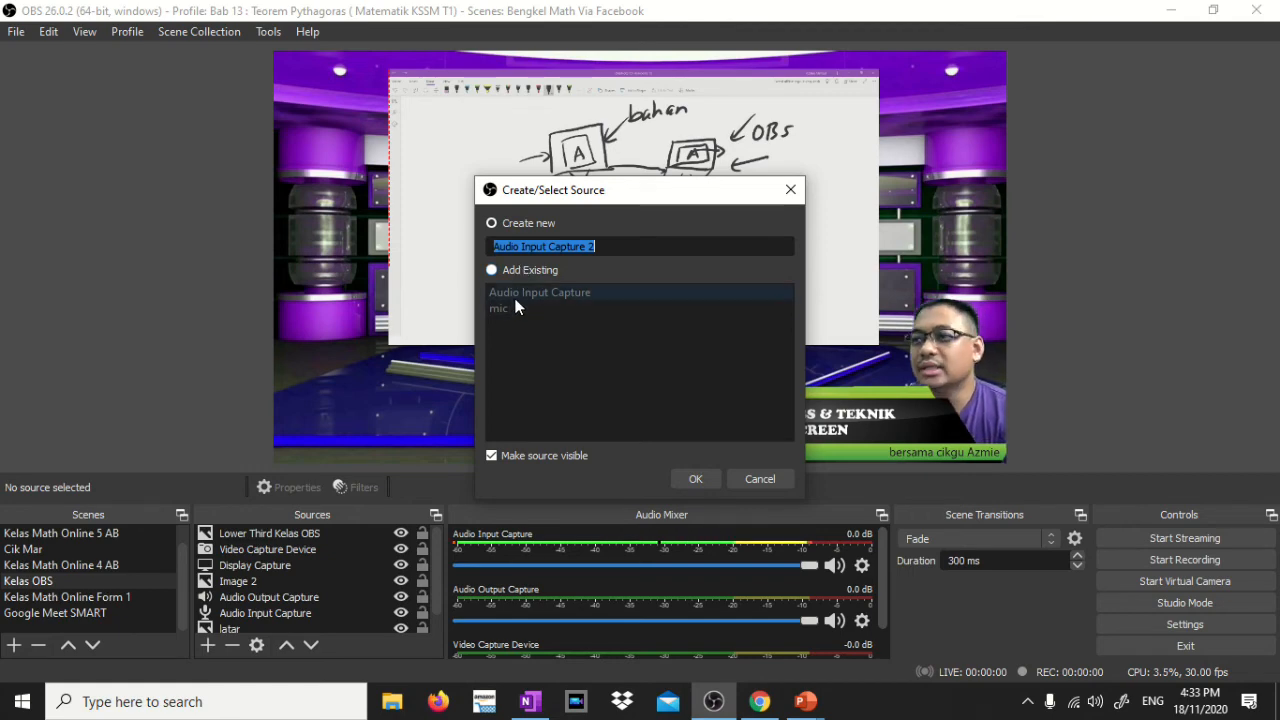
left_click(747, 480)
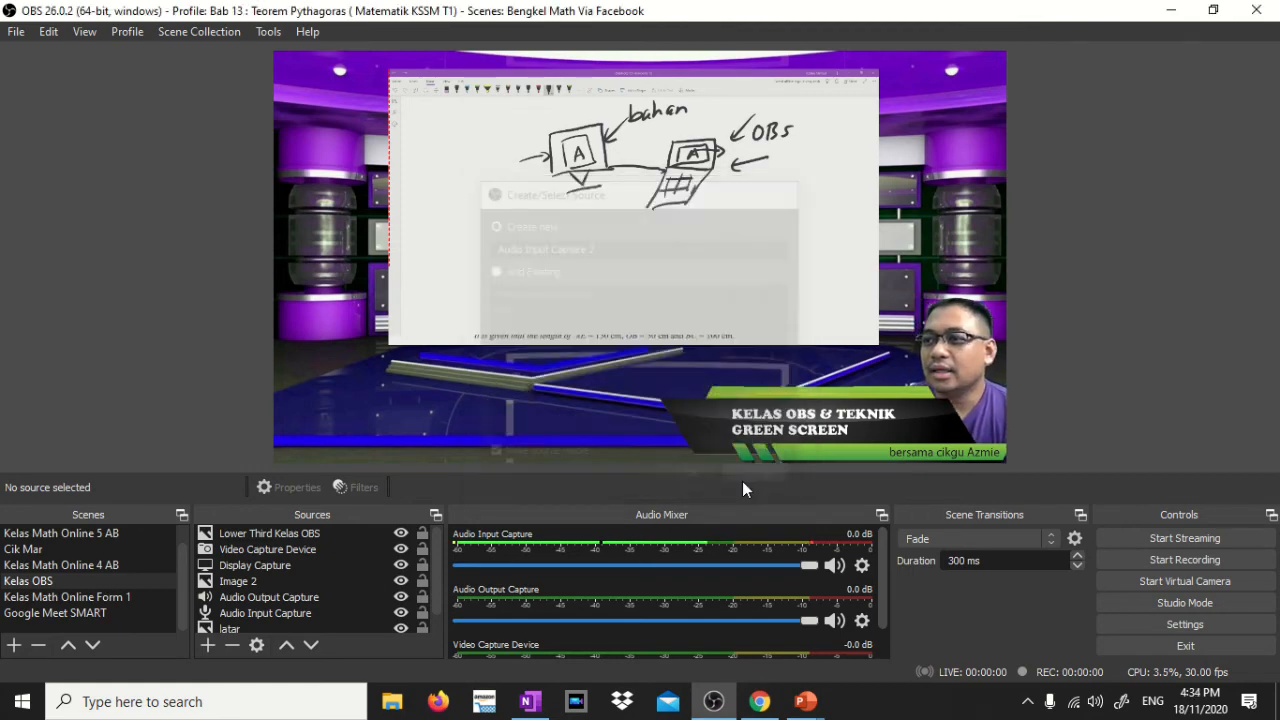
double_click(278, 614)
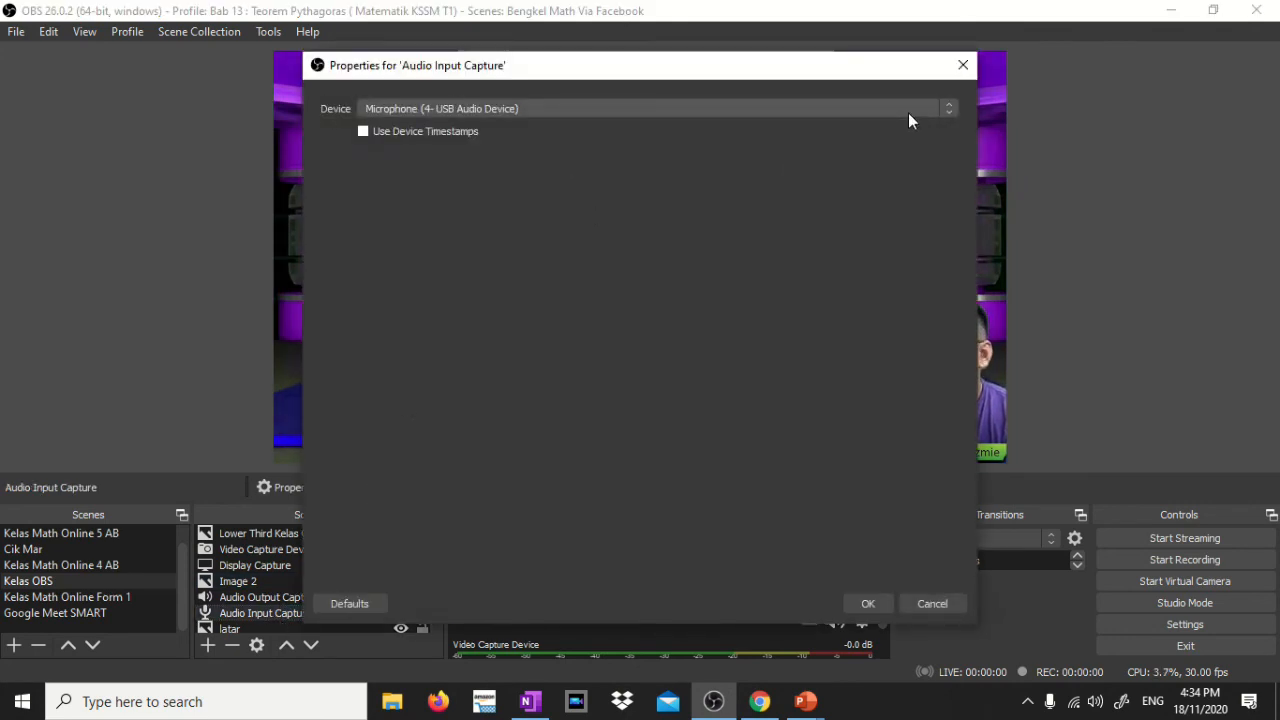
left_click(940, 110)
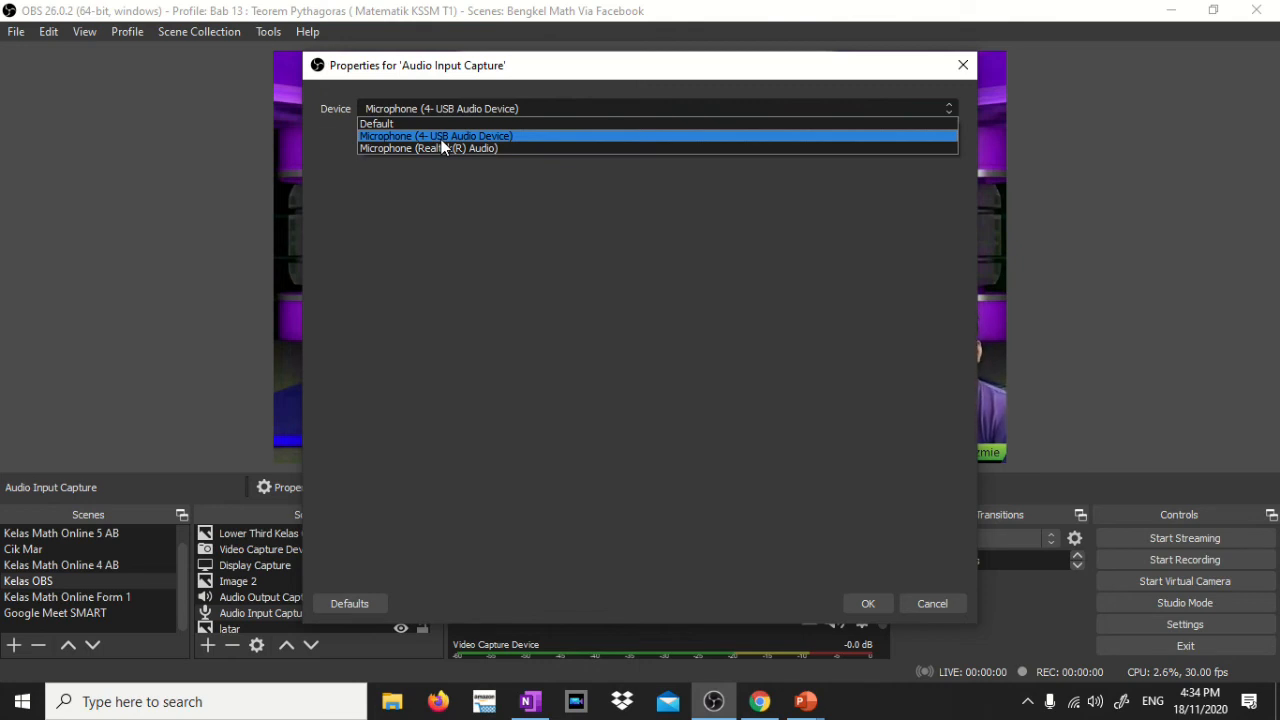
left_click(930, 603)
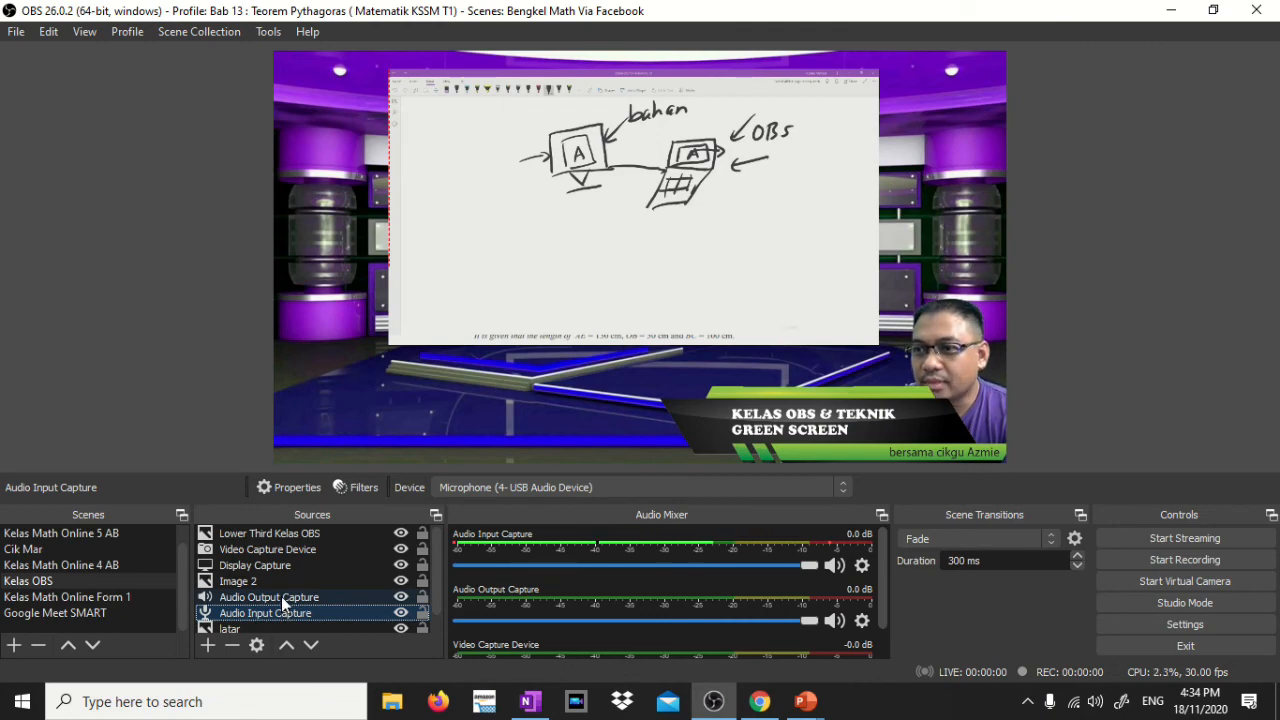
- Review the device choices in the existing Audio Output Capture's properties and leave without changing anything
left_click(209, 646)
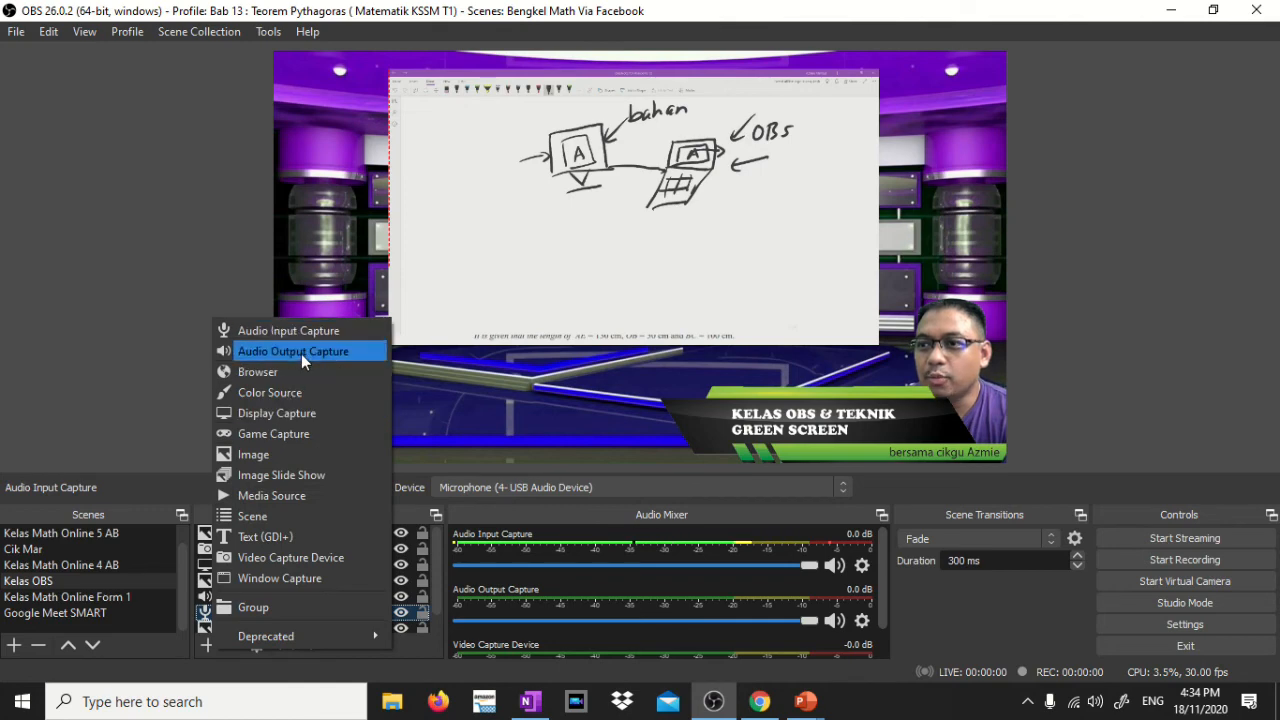
left_click(438, 396)
double_click(287, 599)
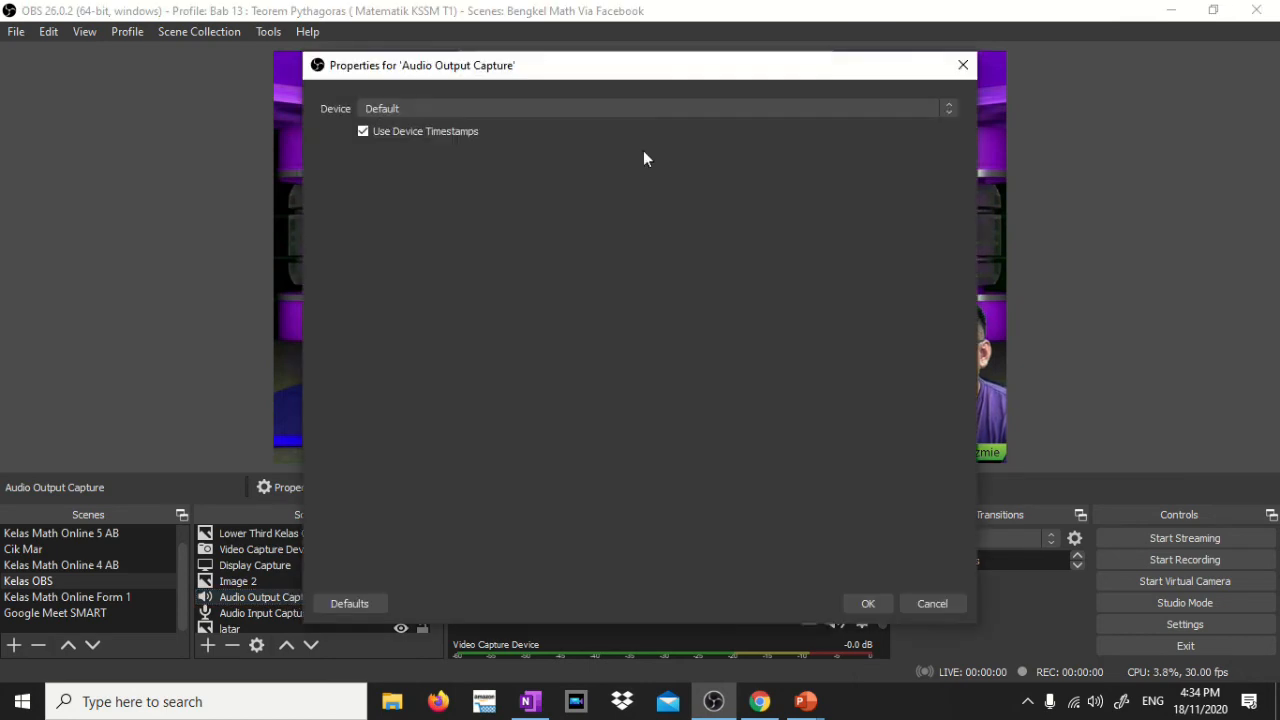
left_click(947, 110)
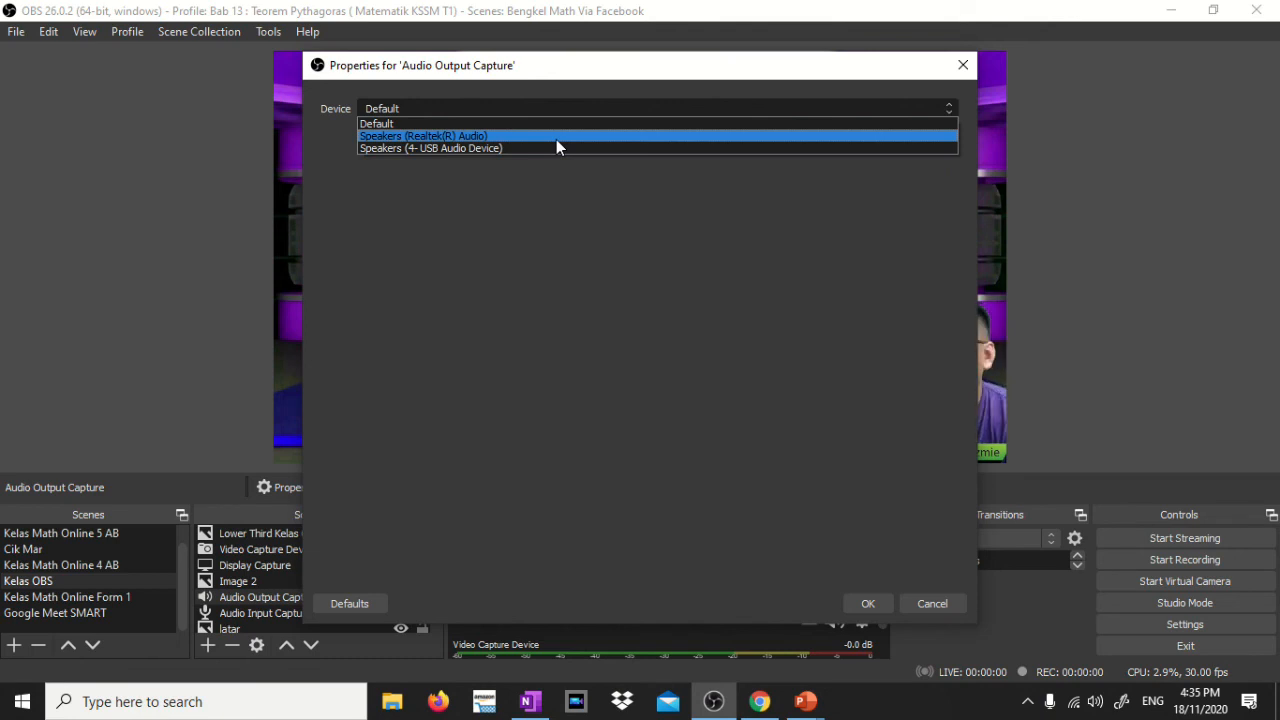
left_click(928, 603)
left_click(928, 603)
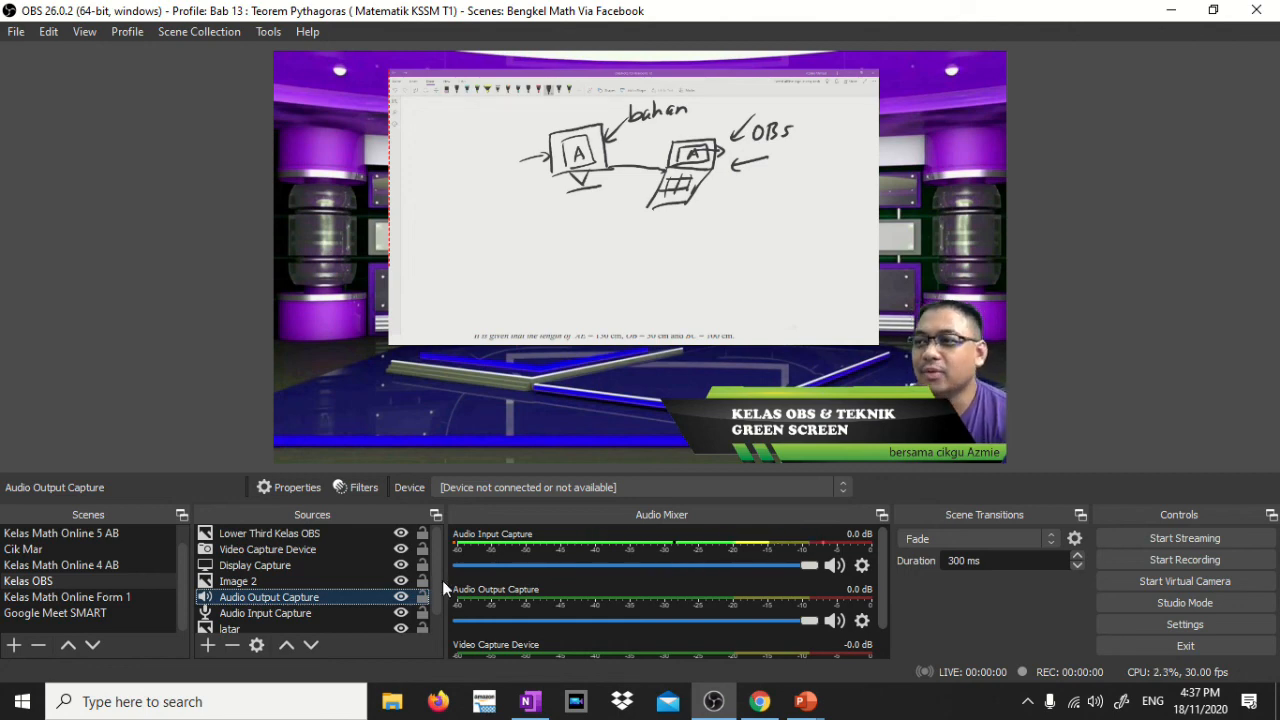
left_click(208, 646)
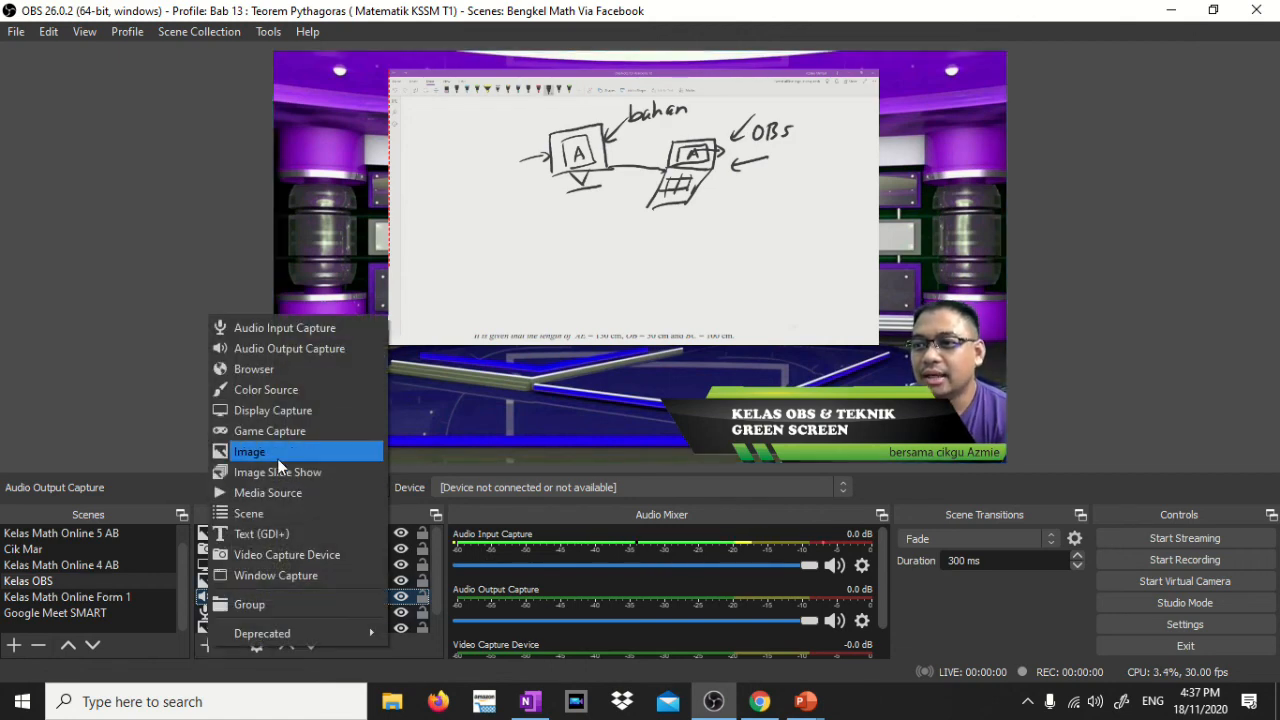
left_click(396, 461)
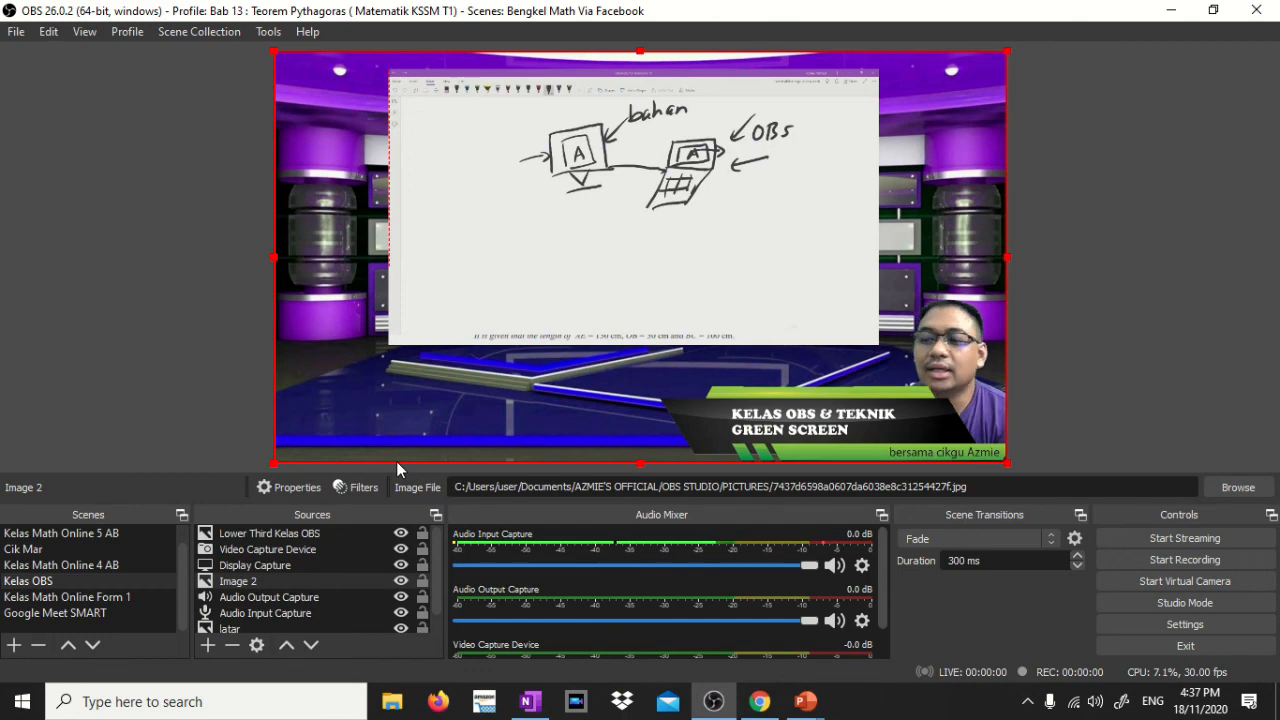